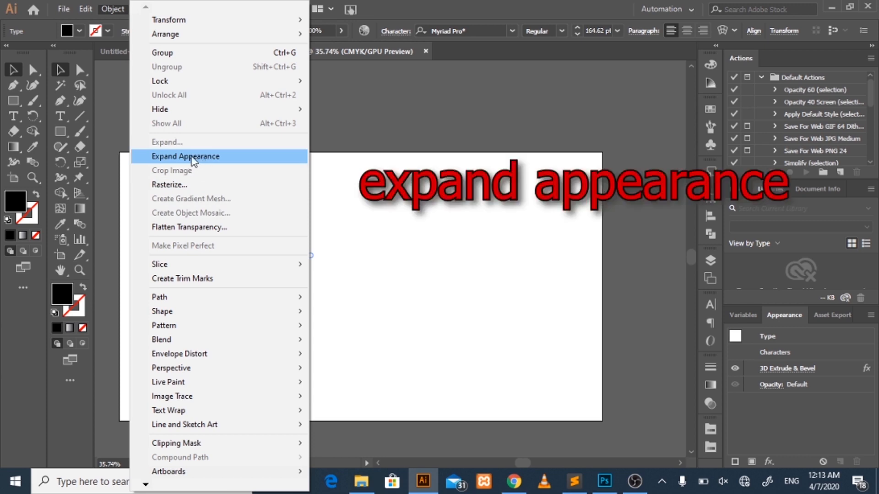
Expand the appearance of the 3D extruded text and ungroup the result into separate letters
{"action": "left_click", "coordinate": [221, 157]}
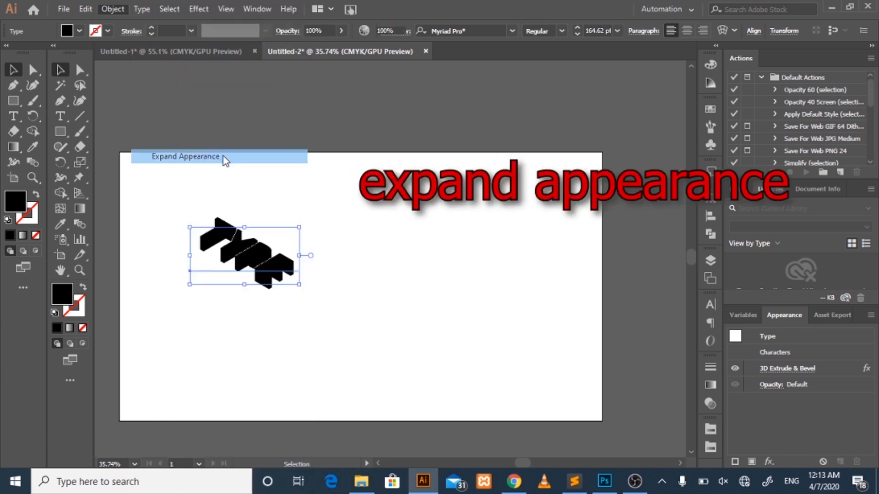
{"action": "right_click", "coordinate": [244, 257]}
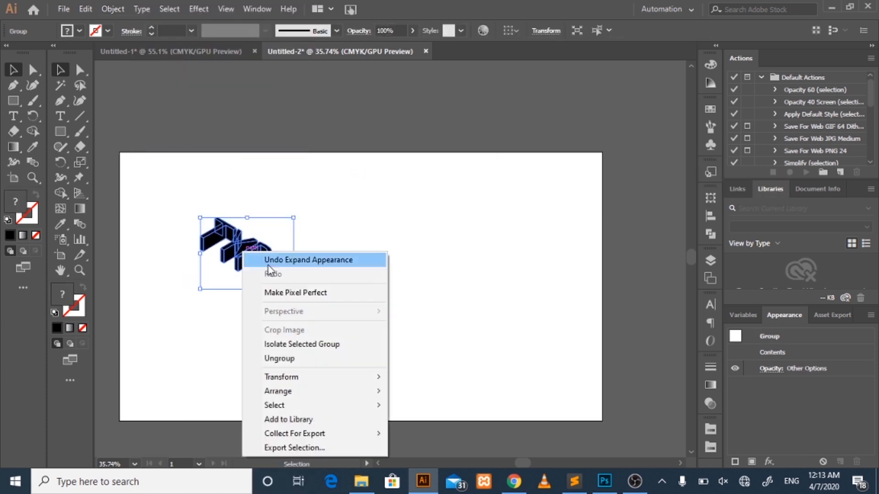
{"action": "left_click", "coordinate": [304, 358]}
{"action": "left_click", "coordinate": [291, 279]}
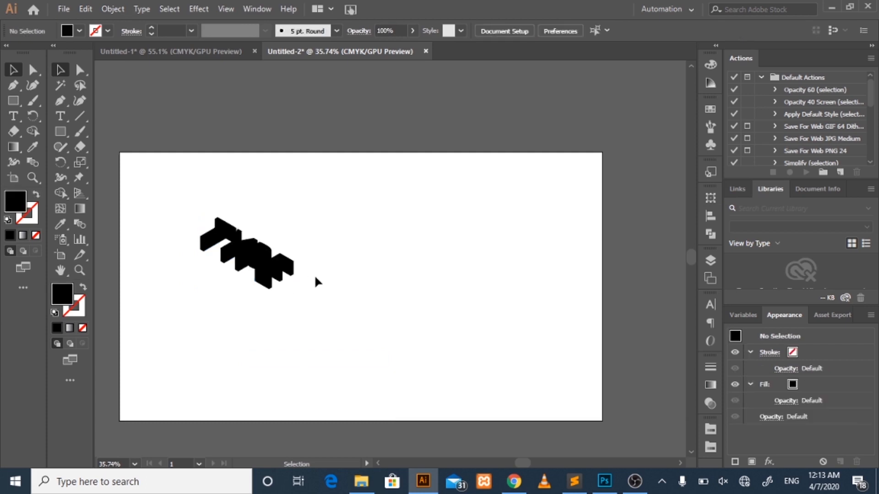
{"action": "left_click", "coordinate": [265, 267]}
{"action": "left_click", "coordinate": [240, 250]}
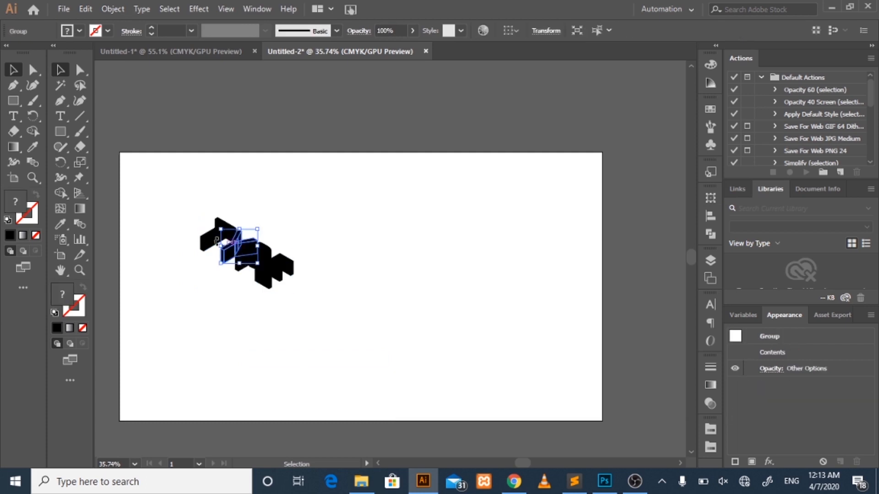
{"action": "left_click", "coordinate": [245, 289]}
Ungroup the extruded letters E and P into their individual faces
{"action": "key", "text": "z"}
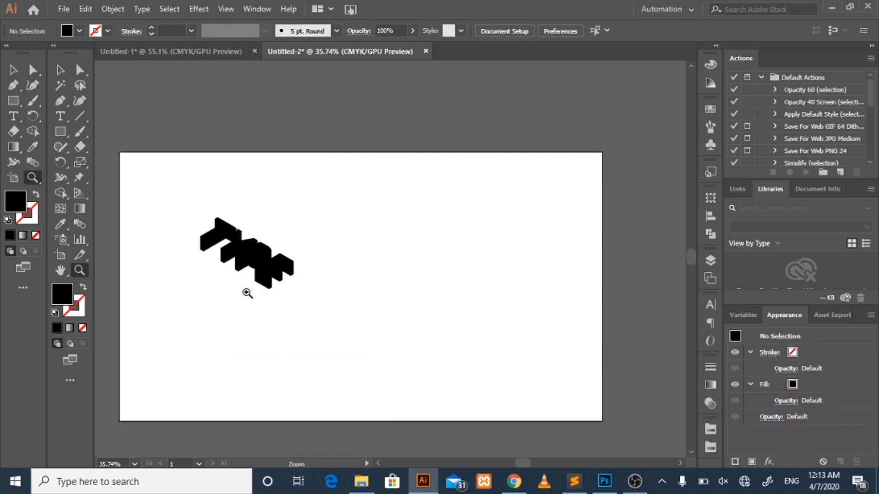
{"action": "left_click_drag", "start_coordinate": [208, 217], "coordinate": [440, 252]}
{"action": "key", "text": "v"}
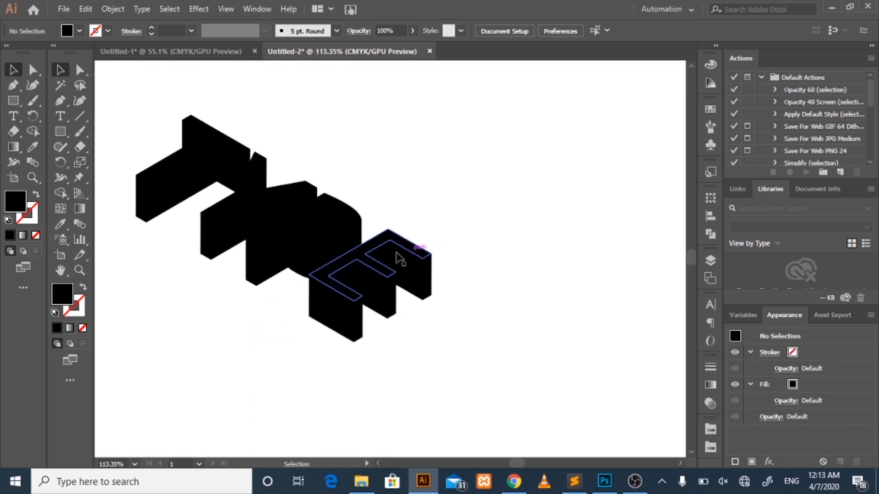
{"action": "left_click", "coordinate": [378, 252]}
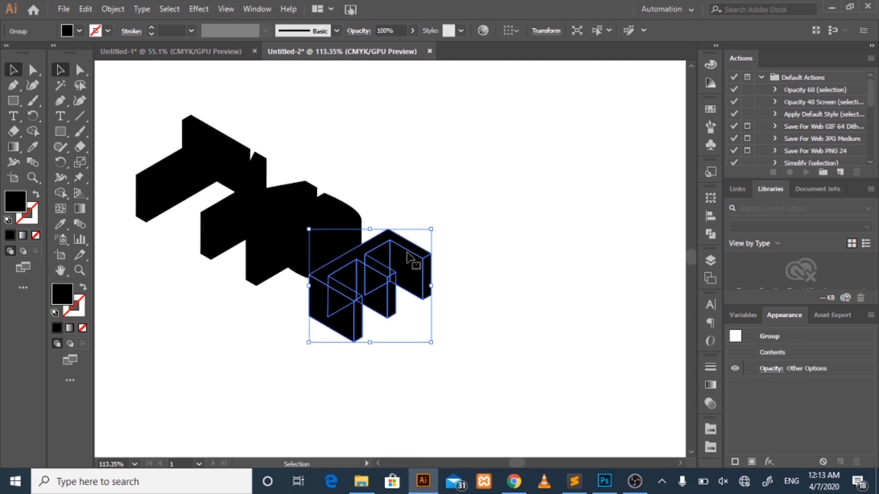
{"action": "right_click", "coordinate": [379, 252]}
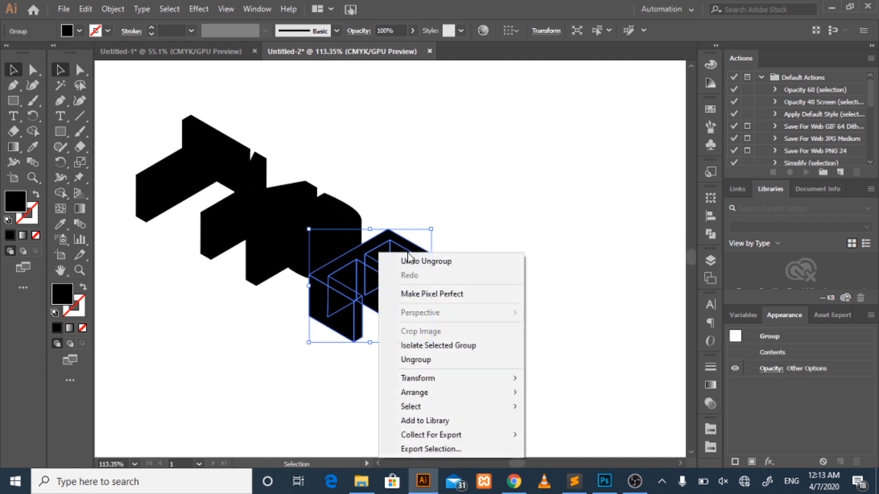
{"action": "left_click", "coordinate": [438, 359]}
{"action": "left_click", "coordinate": [275, 247]}
{"action": "right_click", "coordinate": [274, 246]}
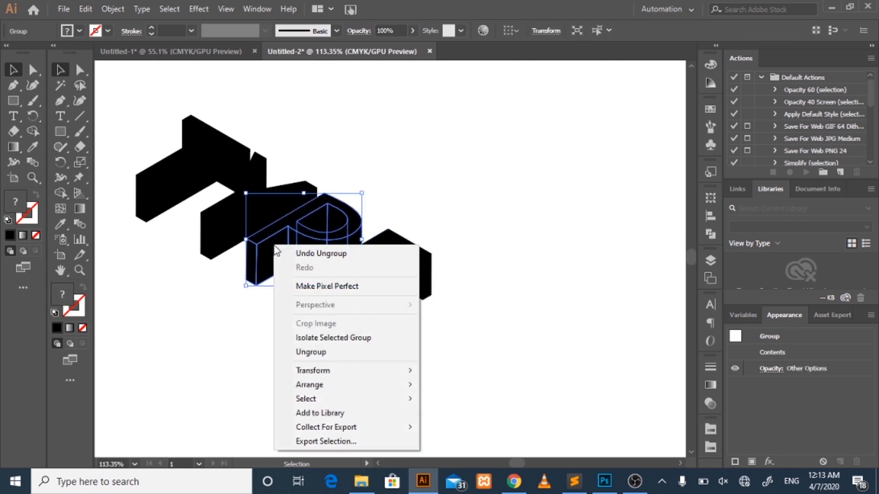
{"action": "left_click", "coordinate": [336, 356]}
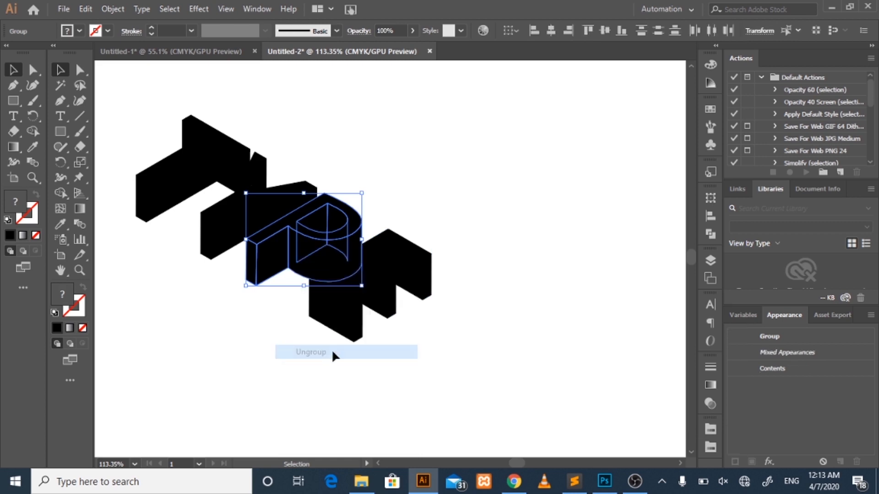
Ungroup the extruded letters Y and T into their individual faces and clear the selection
{"action": "left_click", "coordinate": [218, 236]}
{"action": "right_click", "coordinate": [218, 236]}
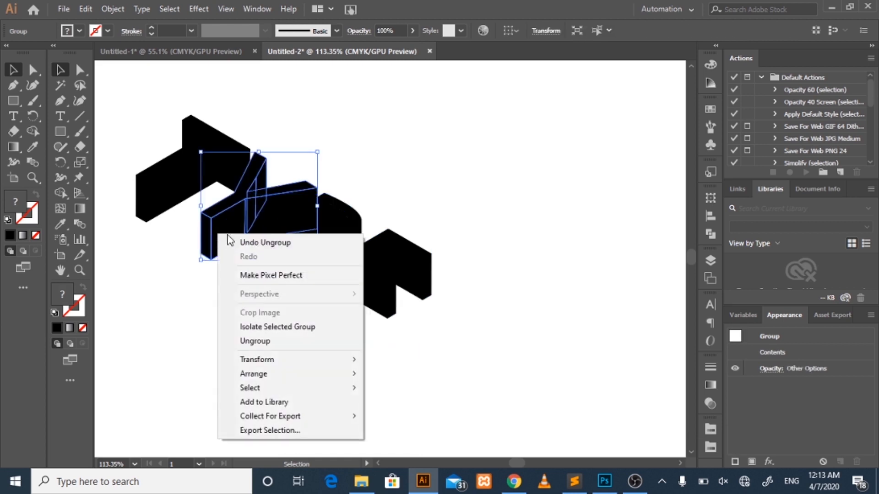
{"action": "left_click", "coordinate": [258, 342]}
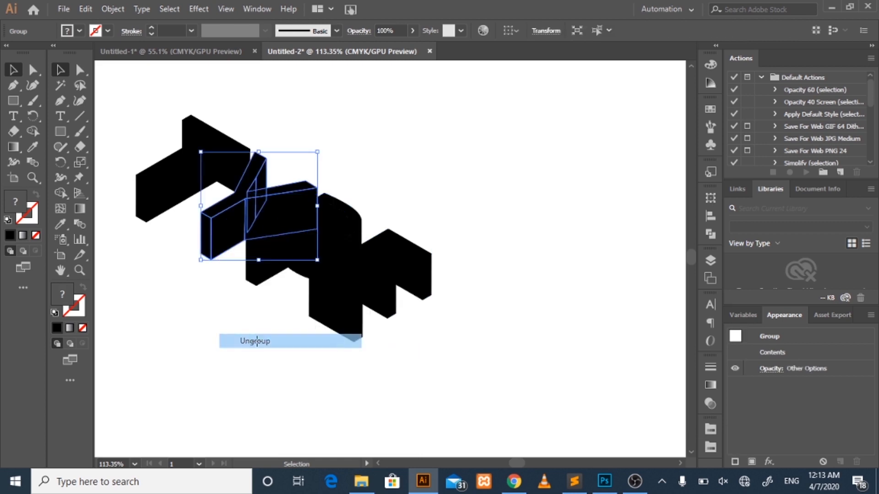
{"action": "left_click", "coordinate": [172, 199]}
{"action": "right_click", "coordinate": [172, 198]}
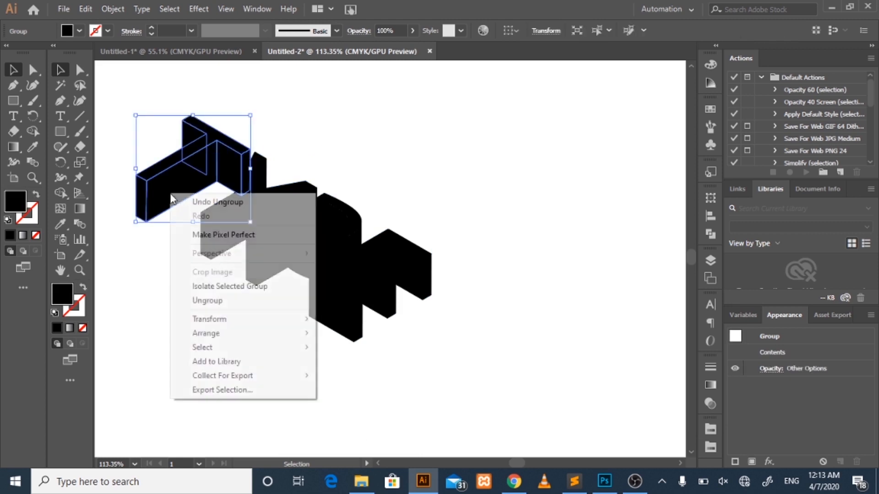
{"action": "left_click", "coordinate": [219, 300]}
{"action": "left_click", "coordinate": [421, 370]}
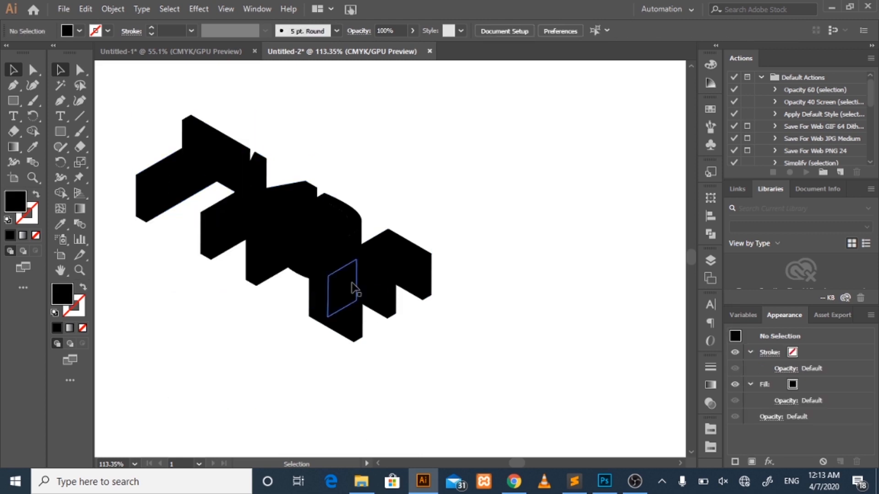
Check that faces of the ungrouped letters can be selected individually, from the E back to the T
{"action": "left_click", "coordinate": [367, 268]}
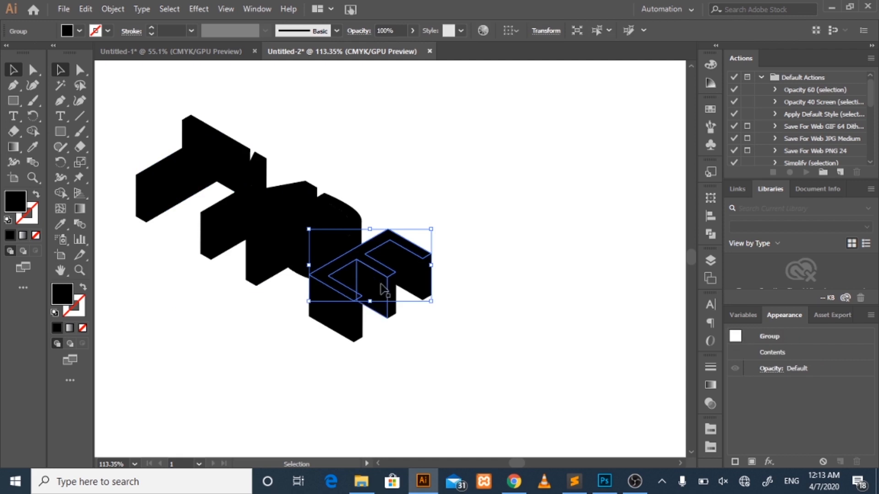
{"action": "left_click", "coordinate": [380, 285]}
{"action": "left_click", "coordinate": [302, 249]}
{"action": "left_click", "coordinate": [238, 224]}
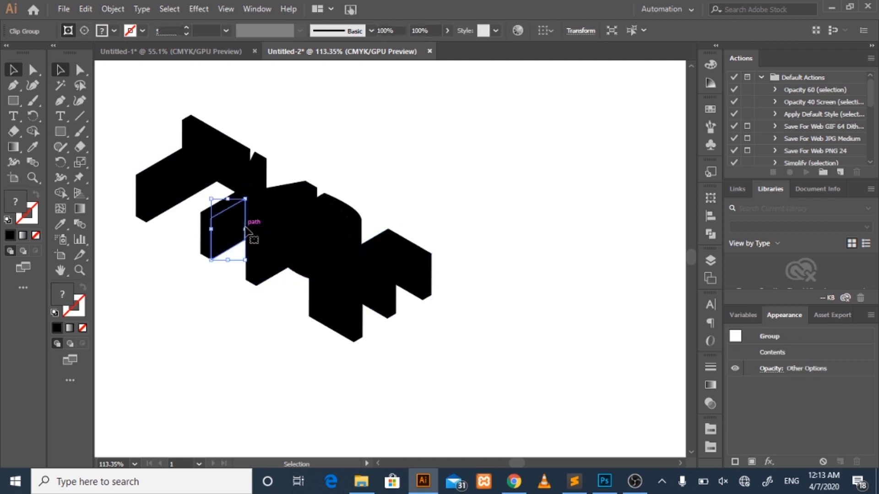
{"action": "left_click", "coordinate": [186, 197]}
{"action": "left_click", "coordinate": [303, 174]}
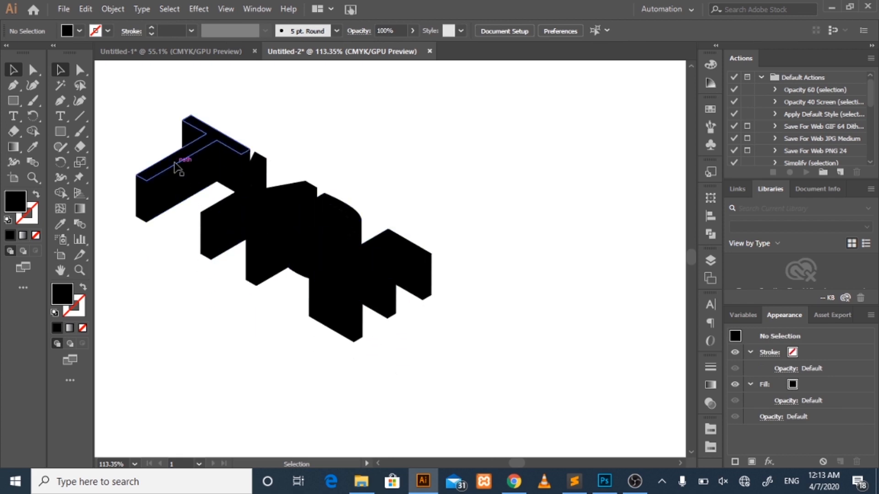
Select the front faces of all four letters in TYPE together and add a new fill to them
{"action": "left_click", "coordinate": [168, 161]}
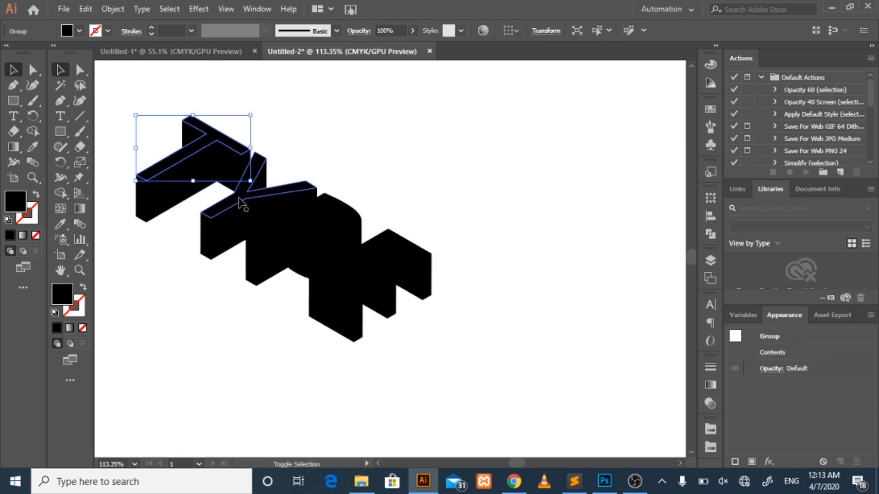
{"action": "left_click", "coordinate": [228, 210], "text": "shift"}
{"action": "left_click", "coordinate": [288, 231], "text": "shift"}
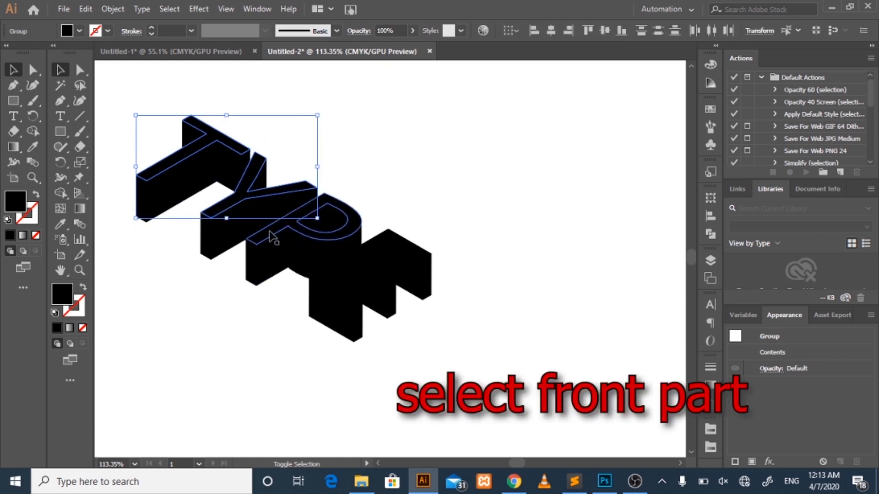
{"action": "left_click", "coordinate": [333, 275], "text": "shift"}
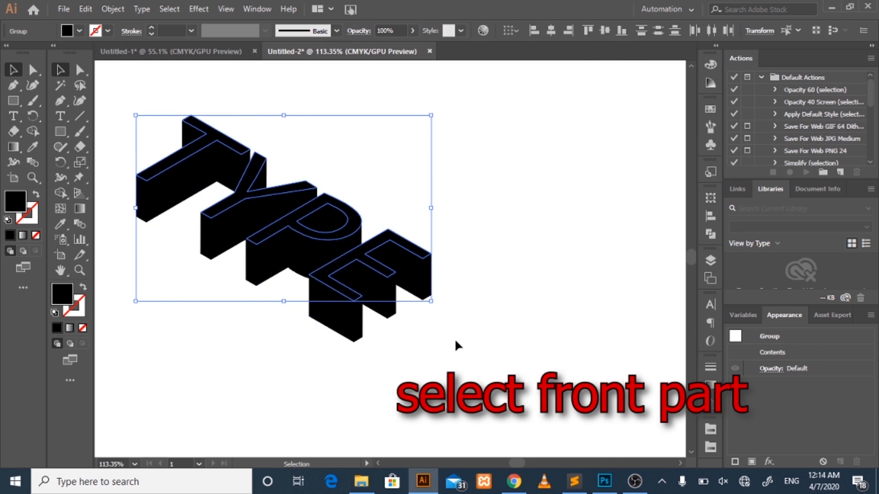
{"action": "left_click", "coordinate": [870, 316]}
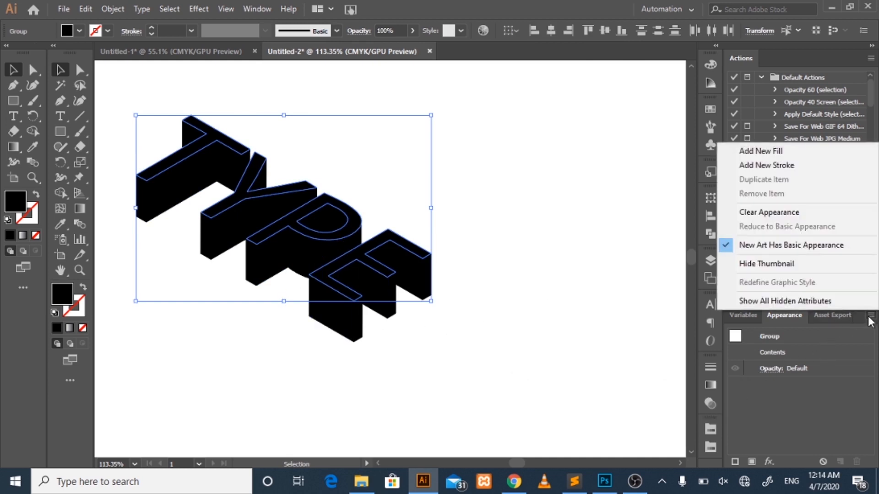
{"action": "left_click", "coordinate": [751, 154]}
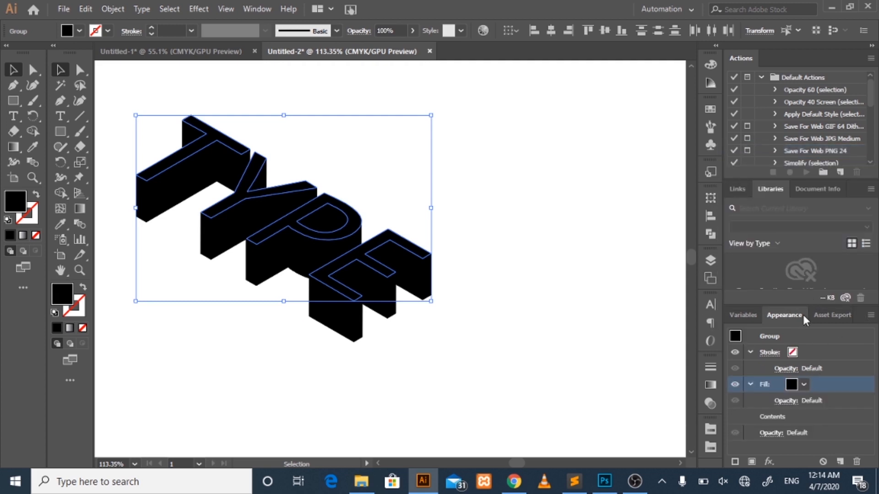
Set the new fill of the letters' front faces to CMYK Cyan and deselect the artwork
{"action": "left_click", "coordinate": [804, 384]}
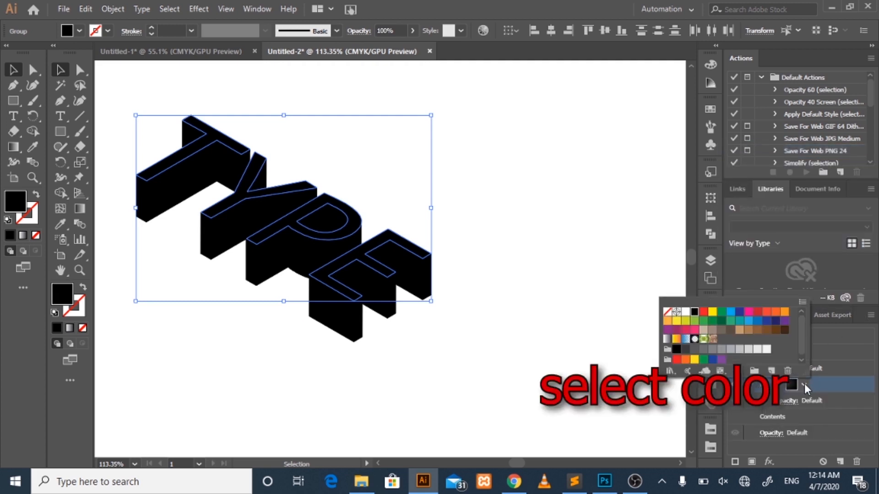
{"action": "left_click", "coordinate": [731, 314]}
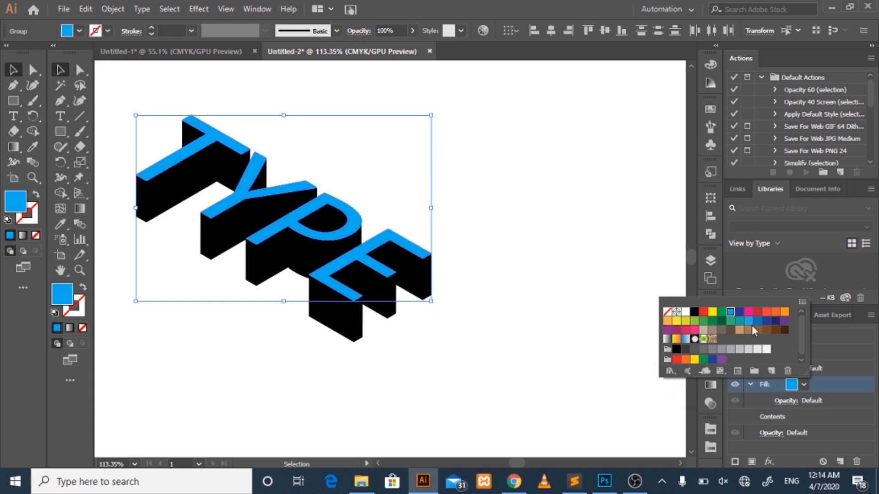
{"action": "left_click", "coordinate": [749, 322]}
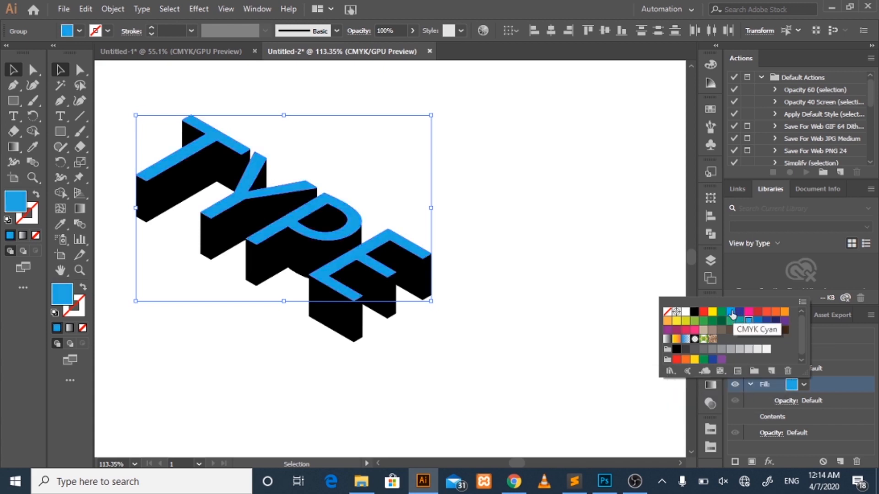
{"action": "left_click", "coordinate": [730, 313]}
{"action": "left_click", "coordinate": [554, 278]}
{"action": "left_click", "coordinate": [551, 276]}
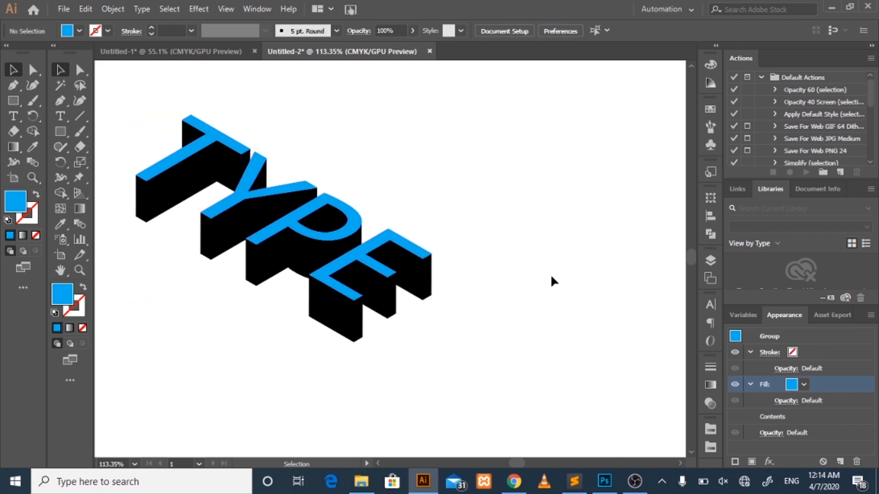
{"action": "key", "text": "z"}
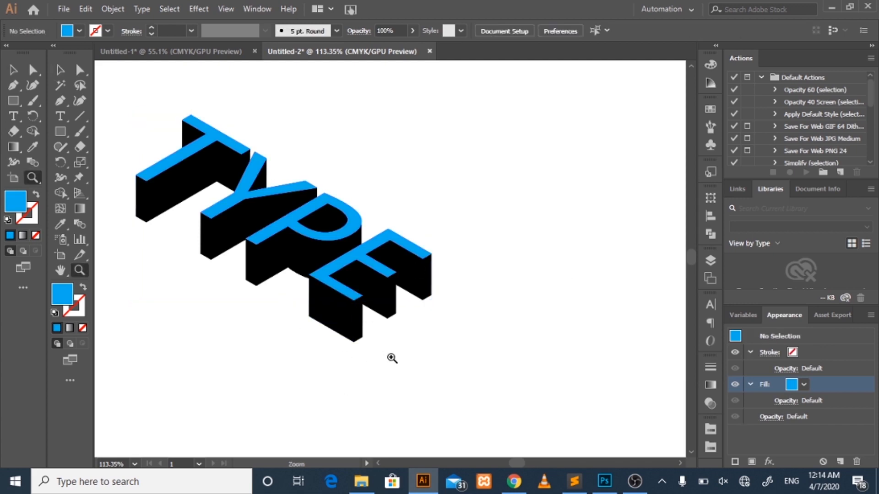
{"action": "left_click_drag", "start_coordinate": [392, 357], "coordinate": [328, 279]}
{"action": "left_click_drag", "start_coordinate": [223, 244], "coordinate": [295, 229]}
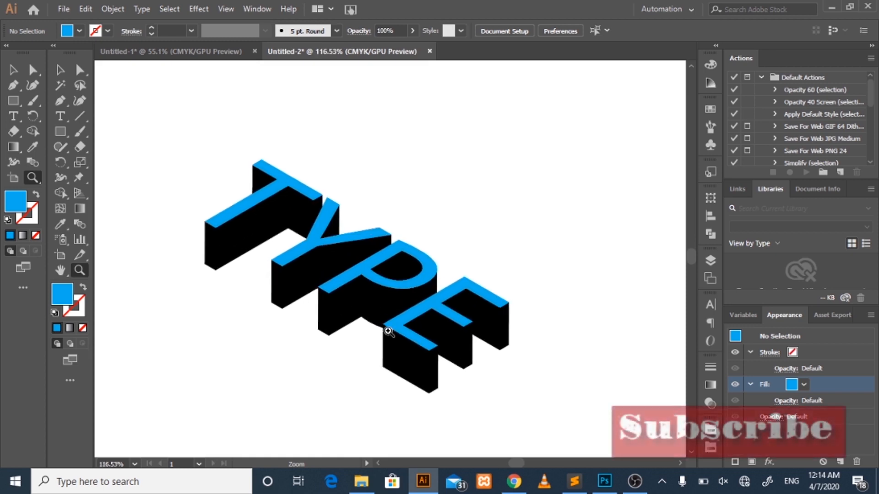
{"action": "scroll", "coordinate": [389, 330], "scroll_direction": "down", "scroll_amount": 1}
{"action": "left_click_drag", "start_coordinate": [428, 306], "coordinate": [485, 302]}
{"action": "key", "text": "v"}
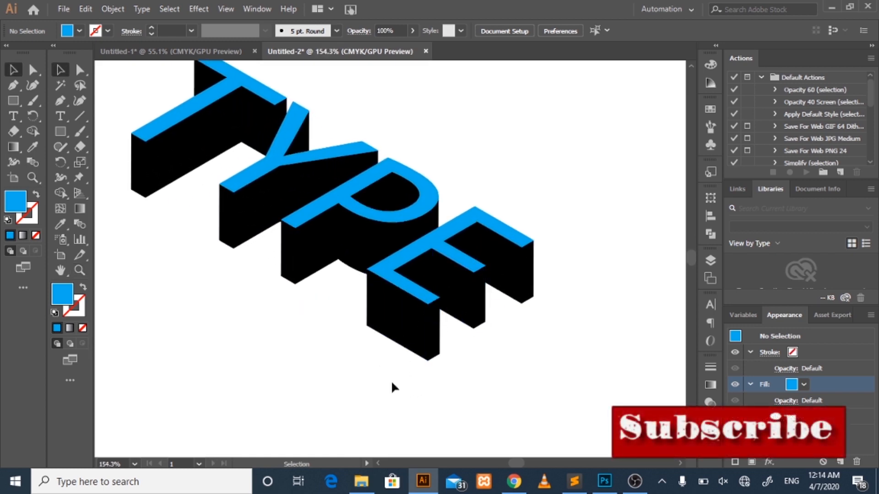
{"action": "left_click", "coordinate": [144, 187]}
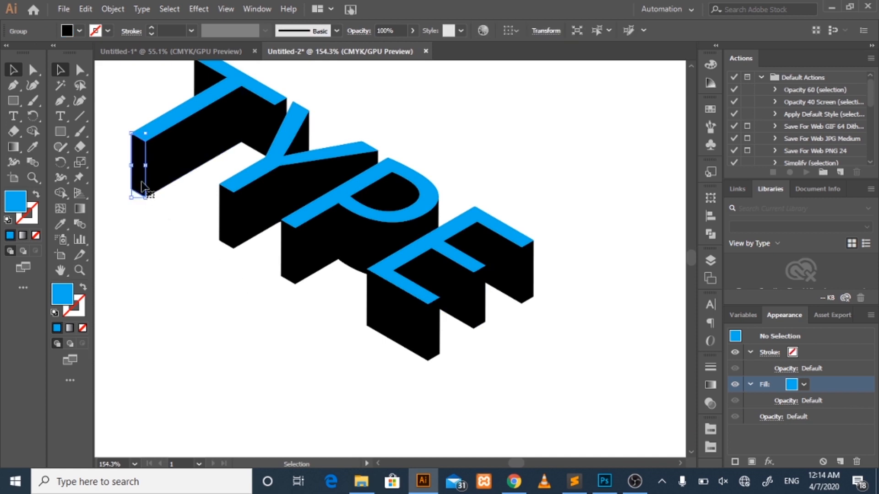
{"action": "left_click", "coordinate": [228, 207], "text": "shift"}
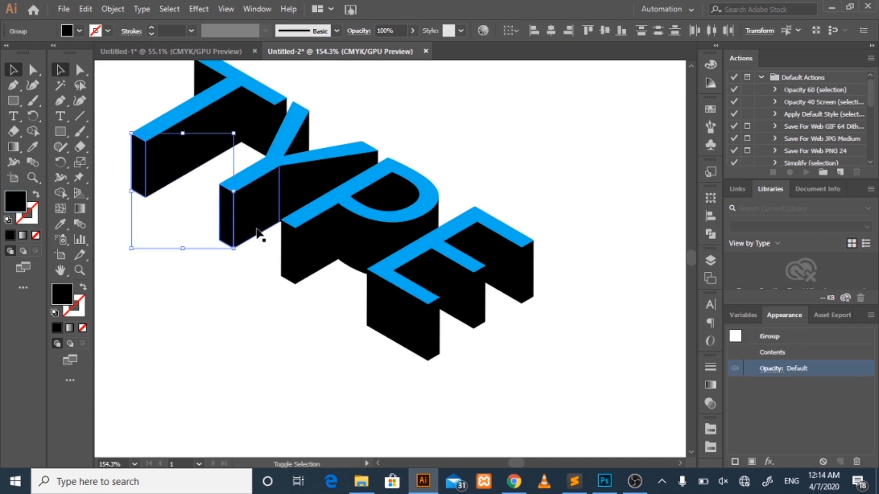
{"action": "left_click", "coordinate": [287, 249], "text": "shift"}
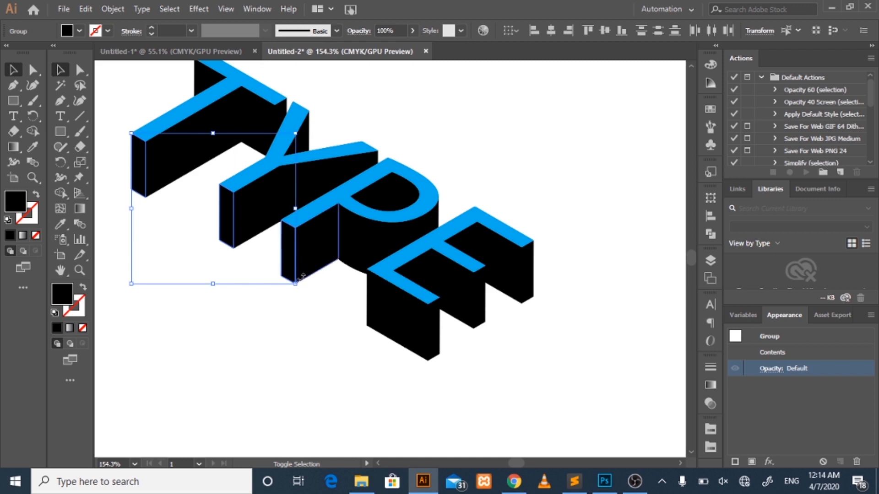
{"action": "left_click", "coordinate": [308, 304]}
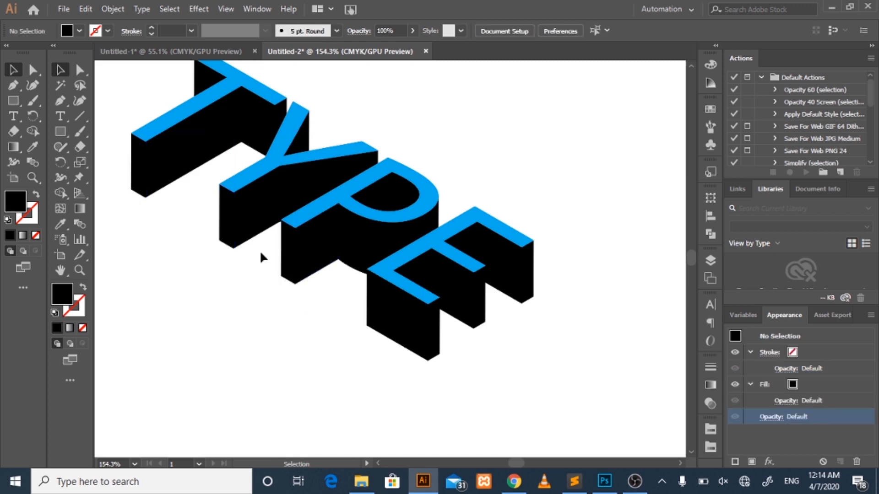
Select the narrow end faces of the T, Y and P together with the three broad front-facing side faces of the E
{"action": "left_click", "coordinate": [256, 133]}
{"action": "left_click", "coordinate": [206, 72], "text": "shift"}
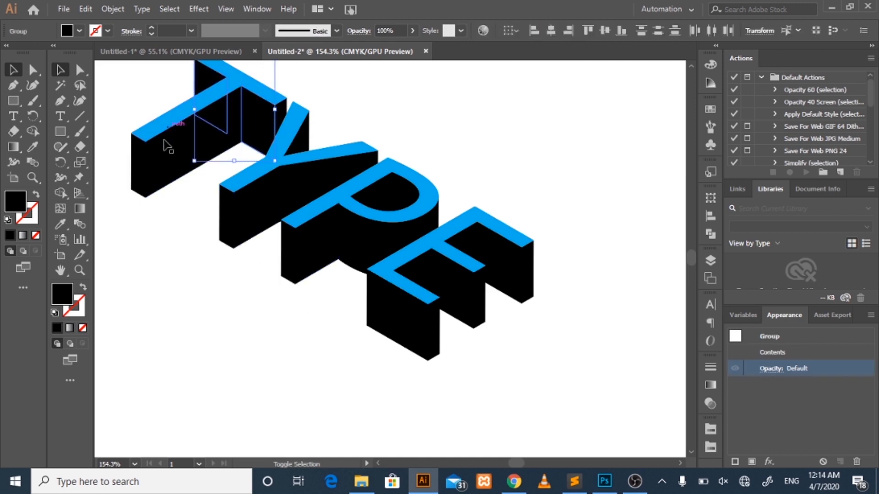
{"action": "left_click", "coordinate": [142, 167], "text": "shift"}
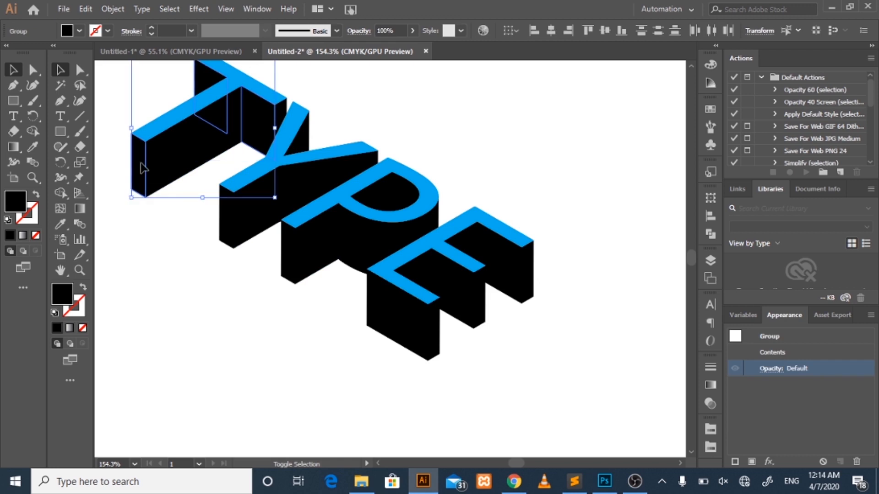
{"action": "left_click", "coordinate": [229, 225], "text": "shift"}
{"action": "left_click", "coordinate": [290, 249], "text": "shift"}
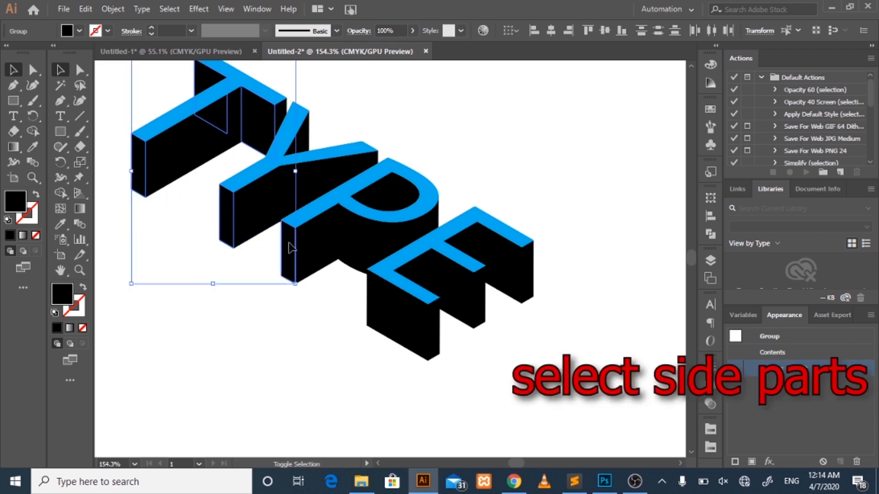
{"action": "left_click", "coordinate": [387, 304], "text": "shift"}
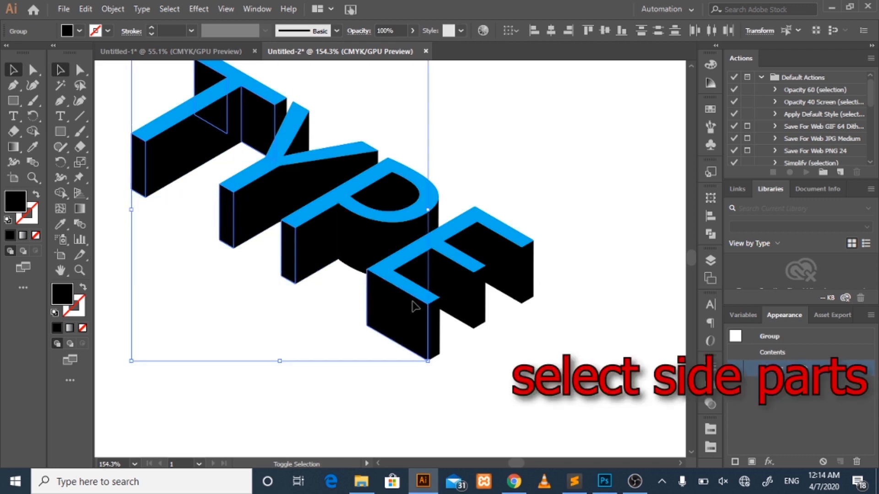
{"action": "left_click", "coordinate": [463, 298], "text": "shift"}
{"action": "left_click", "coordinate": [519, 269], "text": "shift"}
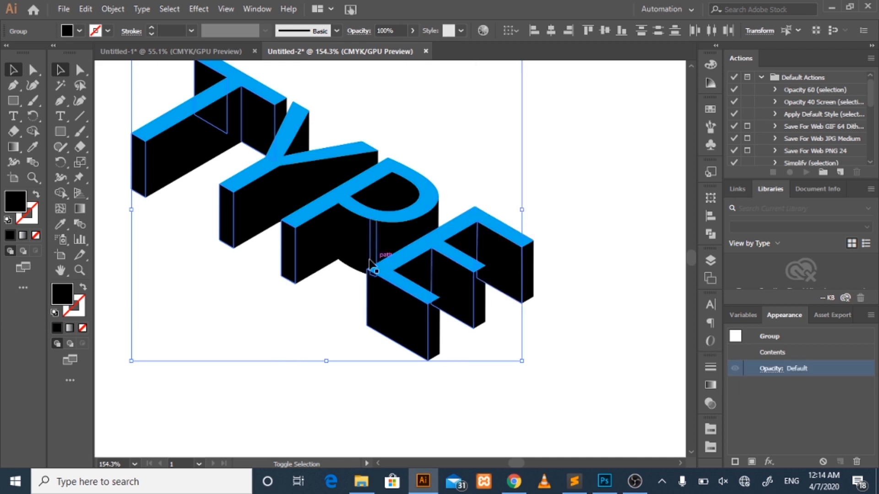
Try adding the curved side face of the P to the selected side faces
{"action": "left_click", "coordinate": [352, 243], "text": "shift"}
{"action": "left_click", "coordinate": [354, 242], "text": "shift"}
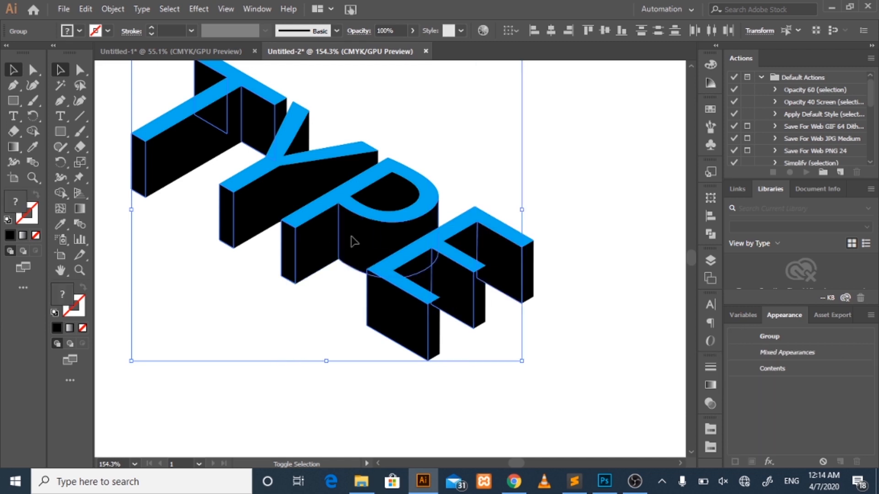
{"action": "left_click", "coordinate": [302, 178], "text": "shift"}
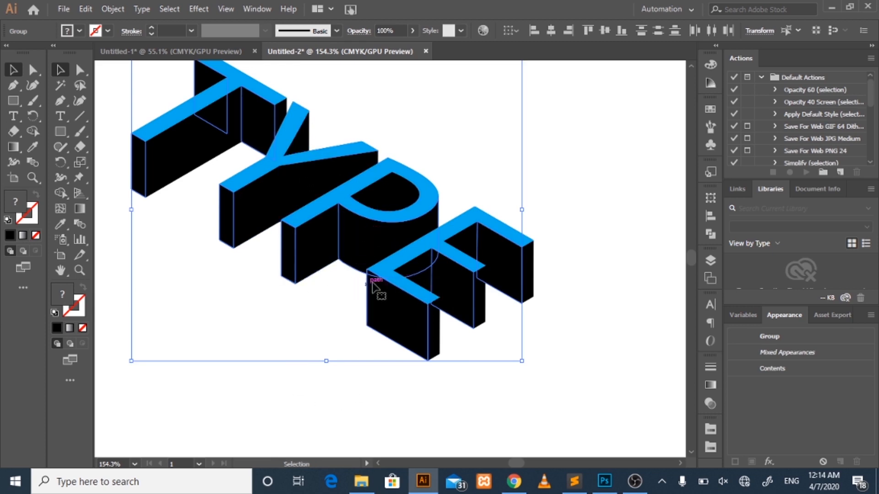
{"action": "left_click", "coordinate": [359, 242]}
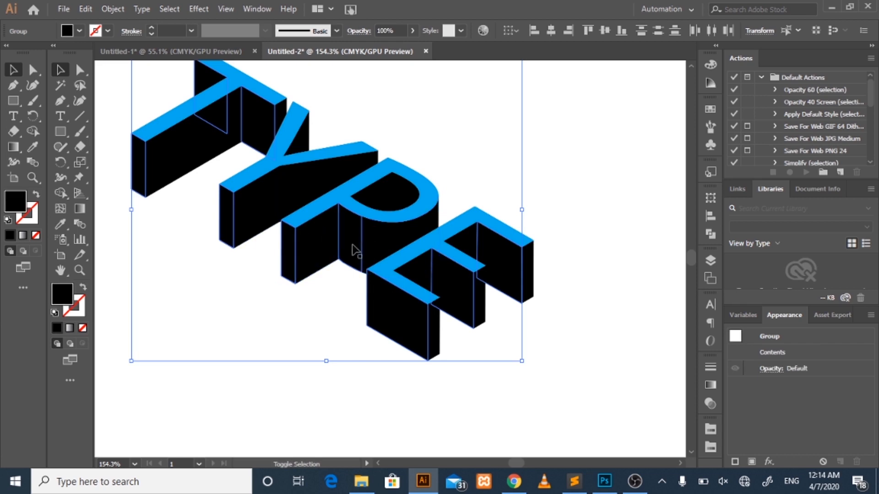
Recolour the selected side faces mid grey with the Color Picker
{"action": "double_click", "coordinate": [14, 204]}
{"action": "mouse_move", "coordinate": [401, 186]}
{"action": "left_mouse_down"}
{"action": "mouse_move", "coordinate": [390, 186]}
{"action": "mouse_move", "coordinate": [438, 158]}
{"action": "left_mouse_up"}
{"action": "left_click", "coordinate": [567, 158]}
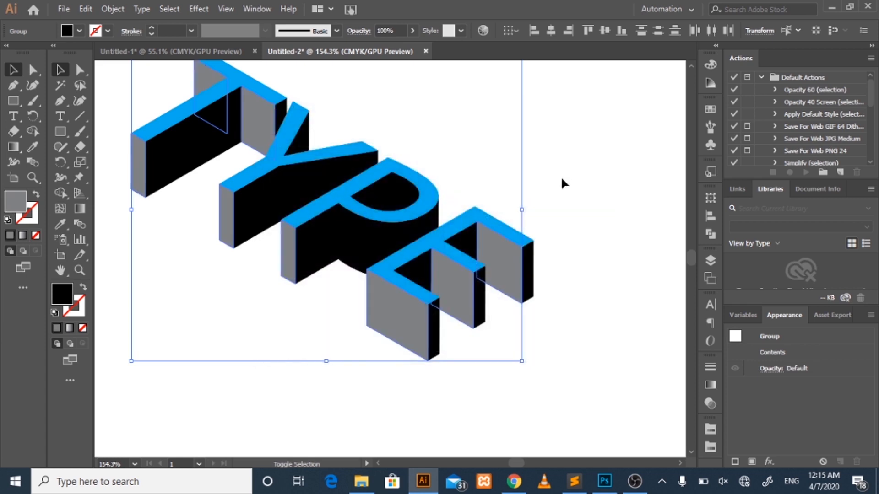
Add a new fill to the selected side faces, set it to the purple swatch and deselect the artwork
{"action": "left_click", "coordinate": [870, 316]}
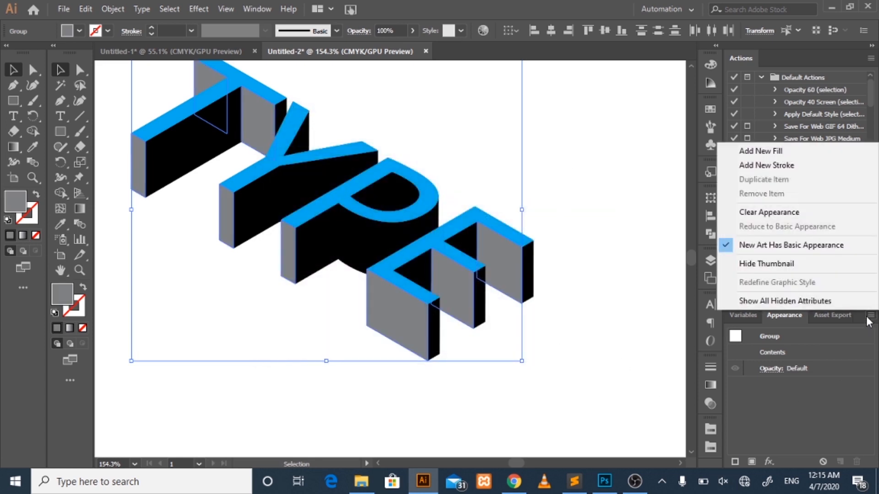
{"action": "left_click", "coordinate": [763, 152]}
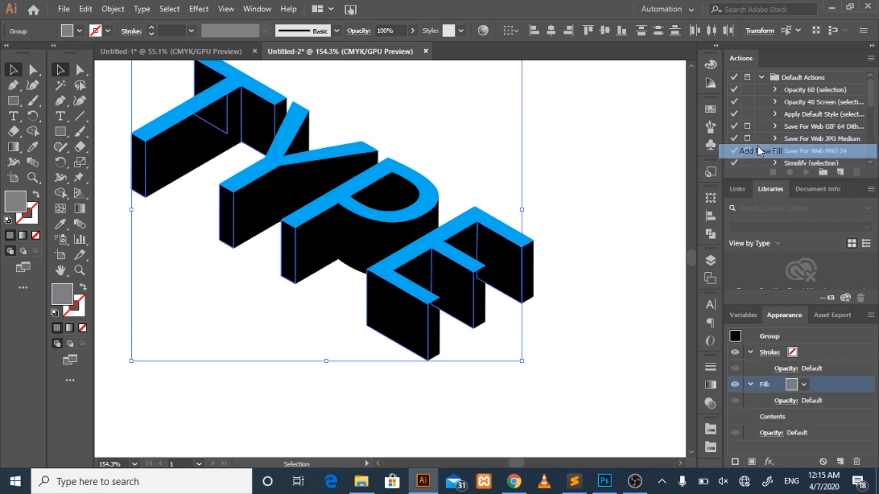
{"action": "left_click", "coordinate": [804, 384]}
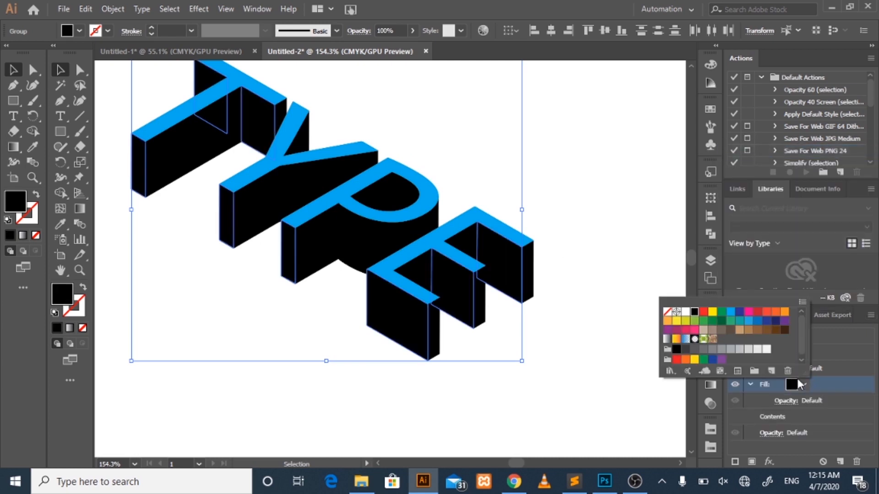
{"action": "left_click", "coordinate": [740, 314]}
{"action": "left_click", "coordinate": [722, 360]}
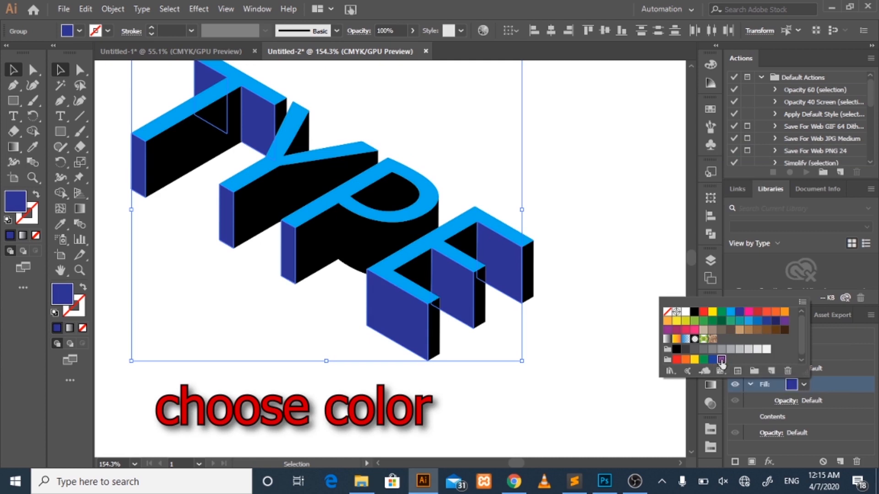
{"action": "left_click", "coordinate": [555, 387]}
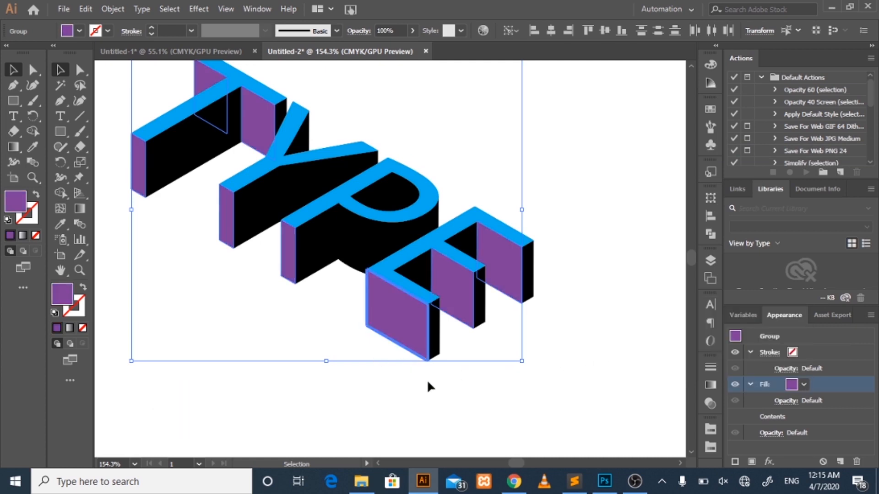
{"action": "left_click", "coordinate": [427, 383]}
Select the remaining long black side faces of T, Y, P and E together, including the P's curved side and the E's inner faces
{"action": "key", "text": "z"}
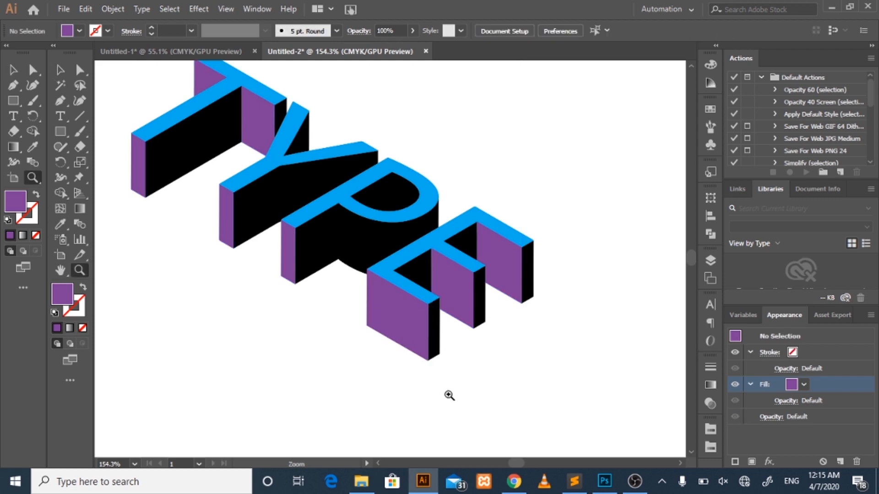
{"action": "left_click_drag", "start_coordinate": [449, 395], "coordinate": [393, 353]}
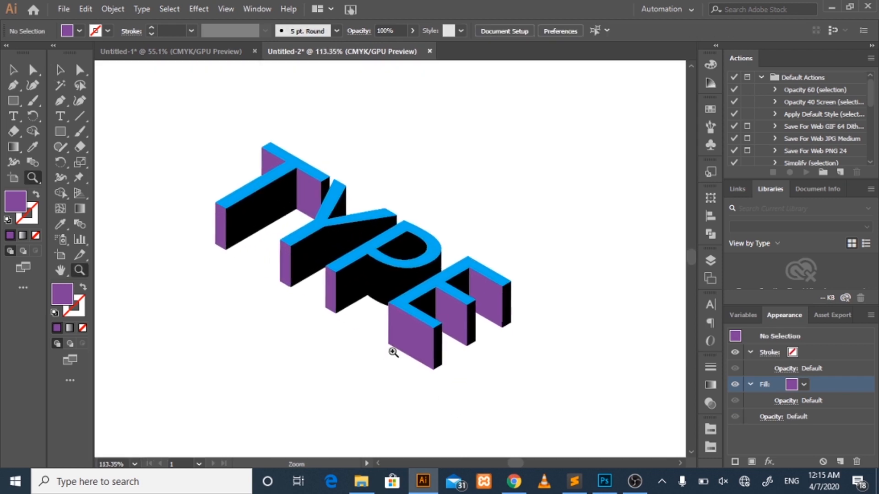
{"action": "key", "text": "v"}
{"action": "left_click", "coordinate": [324, 192]}
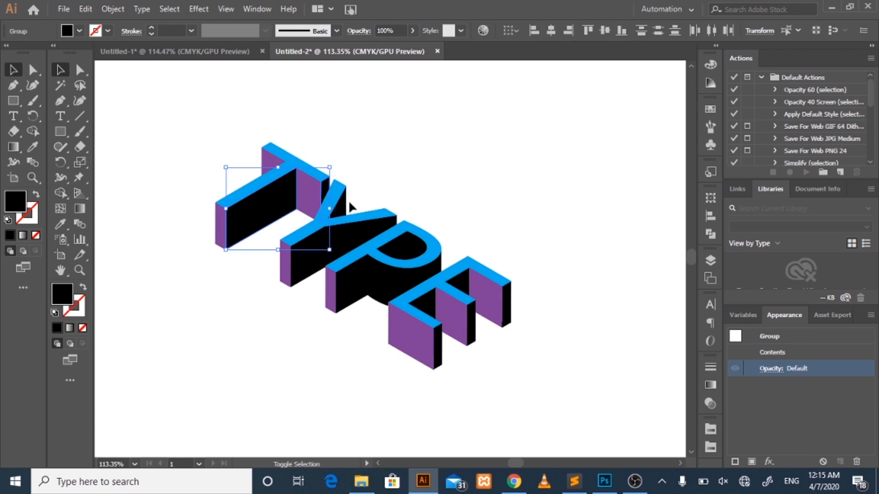
{"action": "left_click_drag", "start_coordinate": [342, 206], "coordinate": [367, 230]}
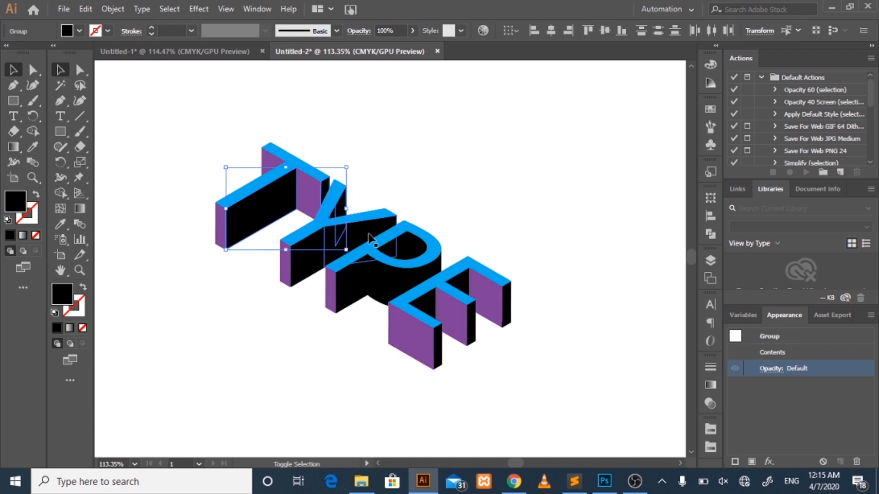
{"action": "left_click", "coordinate": [319, 251], "text": "shift"}
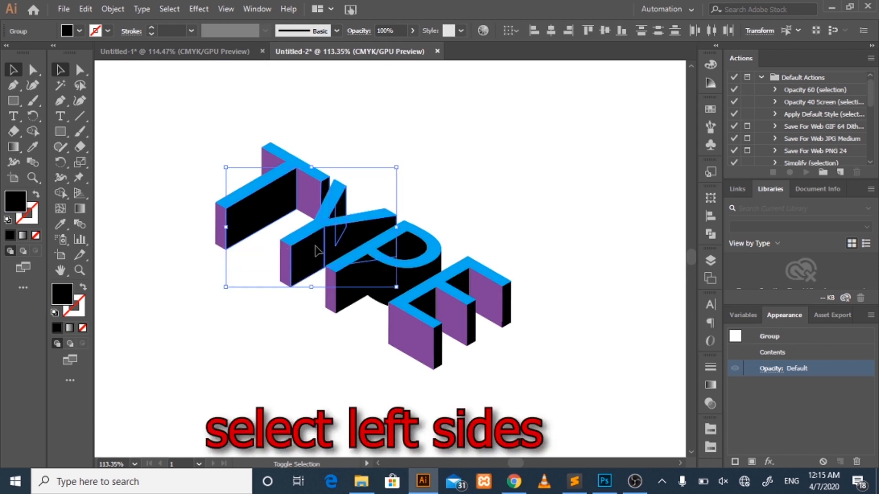
{"action": "left_click", "coordinate": [359, 277], "text": "shift"}
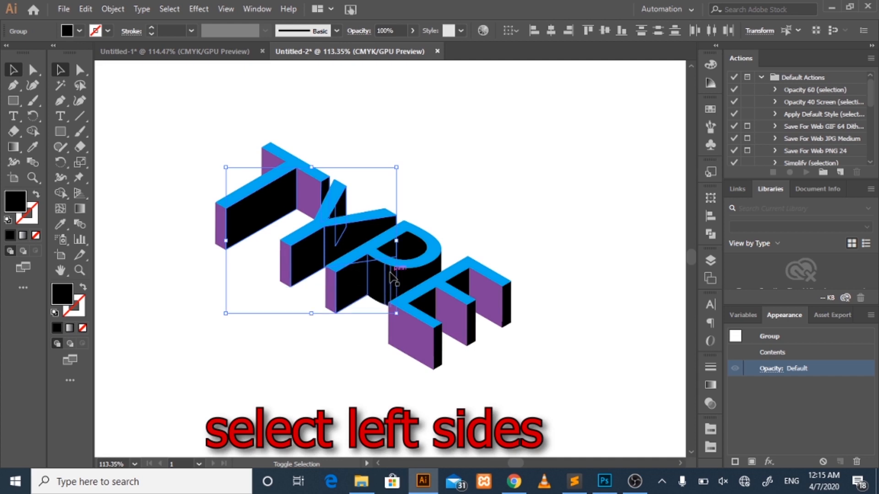
{"action": "left_click", "coordinate": [425, 295], "text": "shift"}
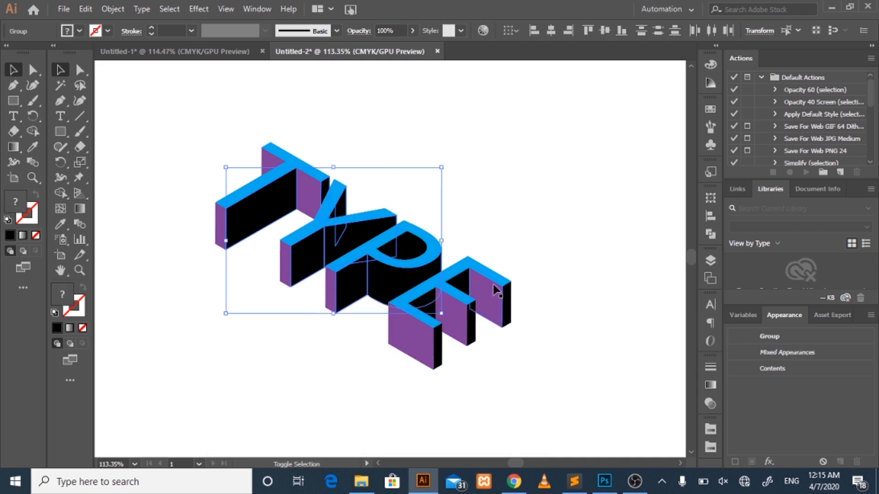
{"action": "left_click", "coordinate": [465, 287], "text": "shift"}
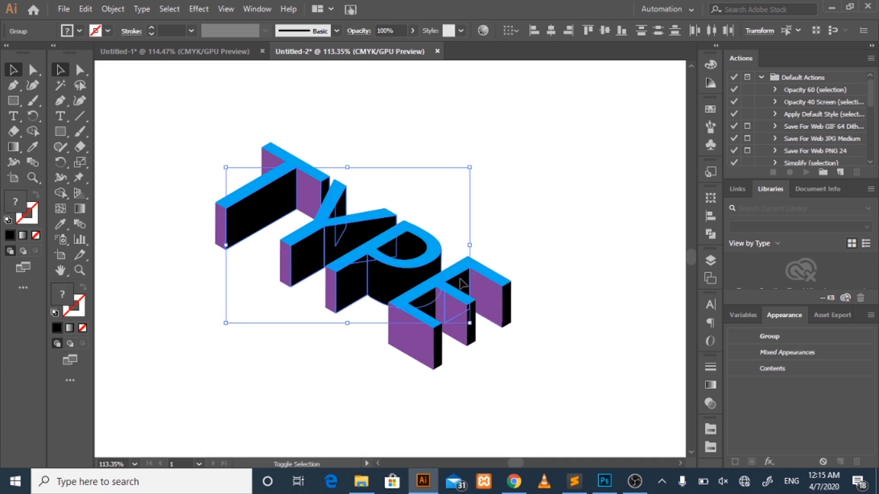
{"action": "left_click", "coordinate": [426, 303], "text": "shift"}
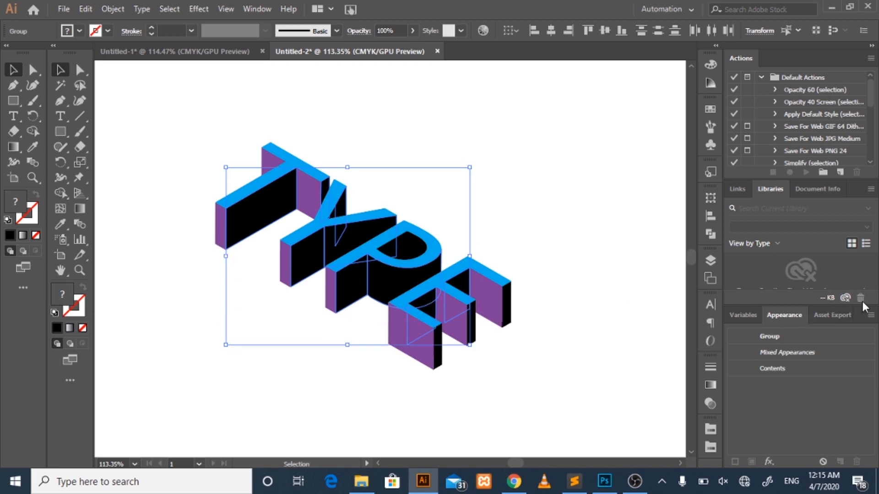
Fill the selected long side faces with bright red using the Color Picker and deselect the artwork
{"action": "left_click", "coordinate": [870, 315]}
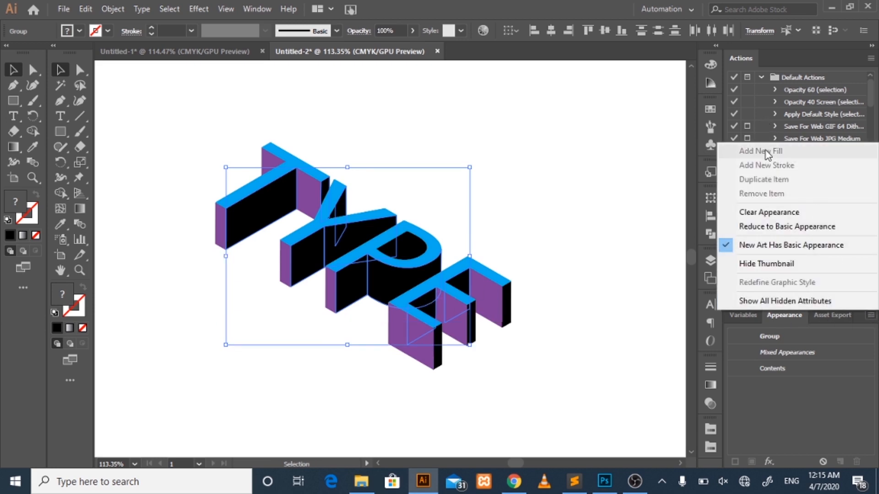
{"action": "left_click", "coordinate": [13, 211]}
{"action": "double_click", "coordinate": [12, 212]}
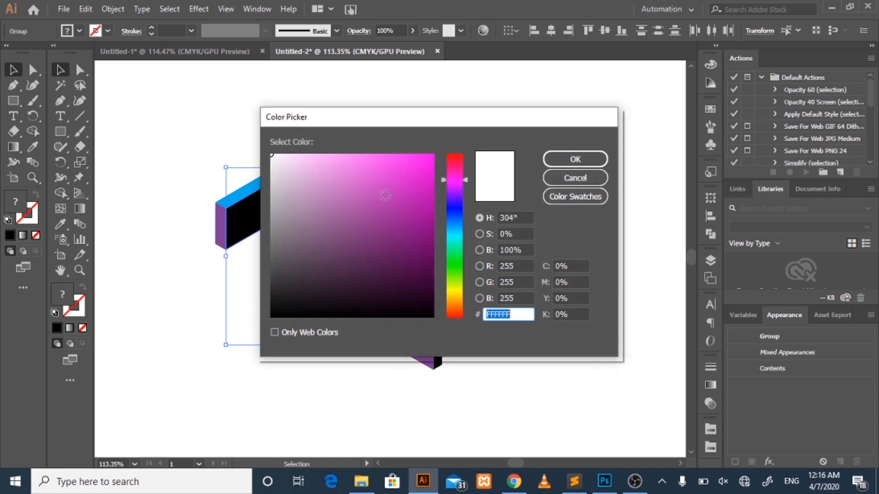
{"action": "left_click_drag", "start_coordinate": [457, 175], "coordinate": [431, 160]}
{"action": "left_click", "coordinate": [572, 159]}
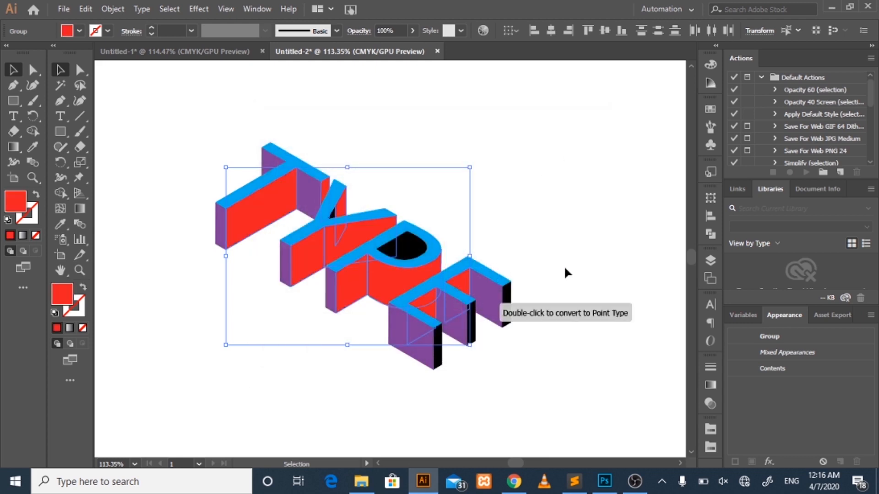
{"action": "left_click", "coordinate": [606, 274]}
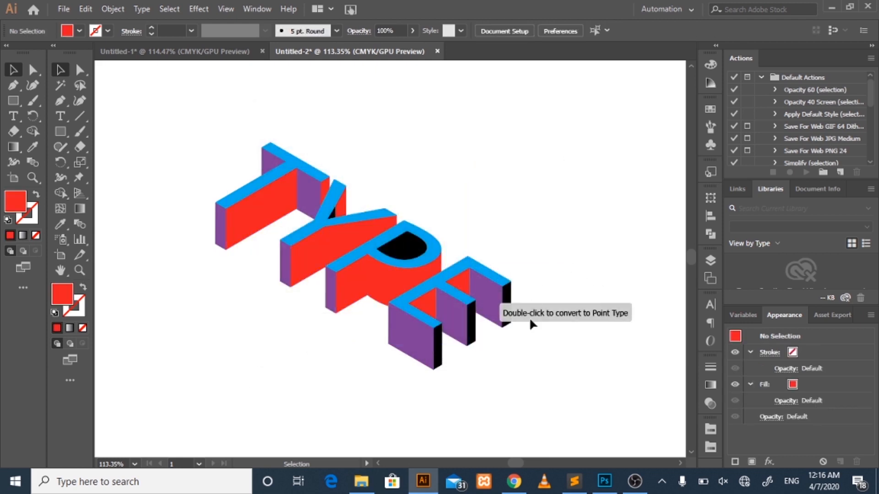
Create a new layer for the background and place it below Layer 1
{"action": "key", "text": "z"}
{"action": "left_click_drag", "start_coordinate": [465, 426], "coordinate": [391, 383]}
{"action": "mouse_move", "coordinate": [576, 332]}
{"action": "left_mouse_down"}
{"action": "mouse_move", "coordinate": [620, 339]}
{"action": "mouse_move", "coordinate": [576, 335]}
{"action": "left_mouse_up"}
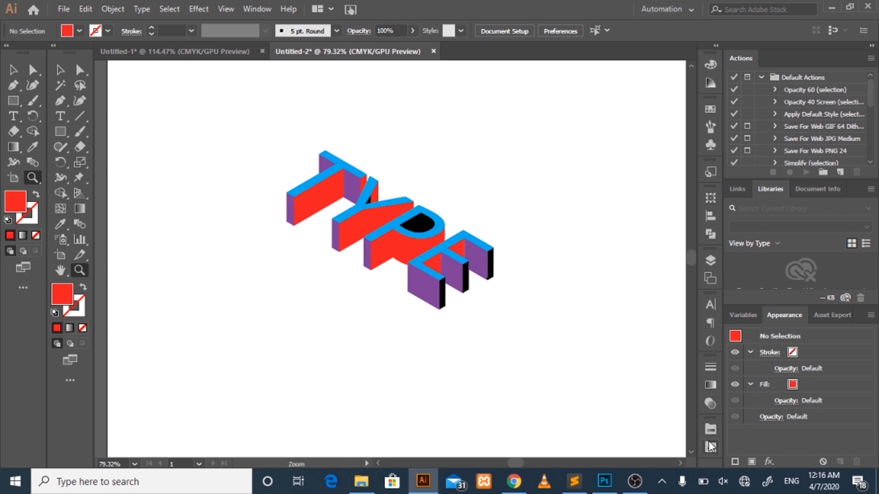
{"action": "left_click", "coordinate": [716, 261]}
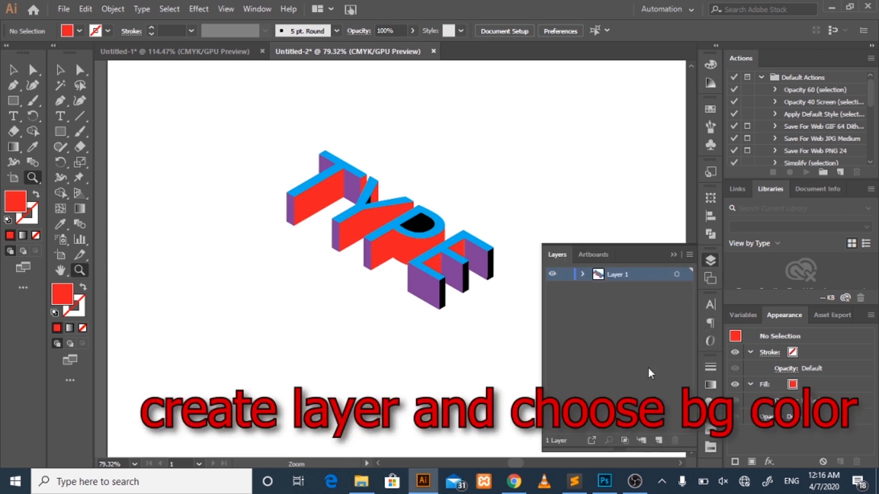
{"action": "left_click", "coordinate": [659, 440]}
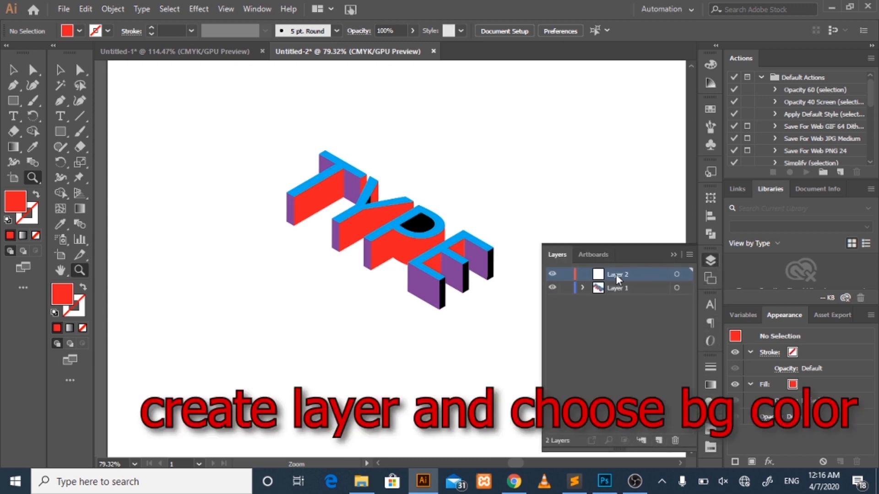
{"action": "left_click_drag", "start_coordinate": [617, 274], "coordinate": [618, 296]}
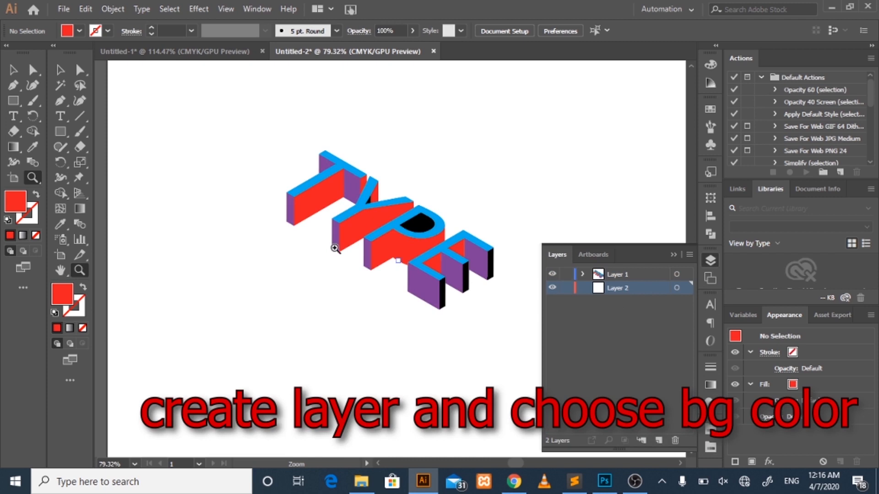
Draw a background rectangle about 200 × 138 mm around the TYPE lettering on Layer 2
{"action": "left_click", "coordinate": [13, 100]}
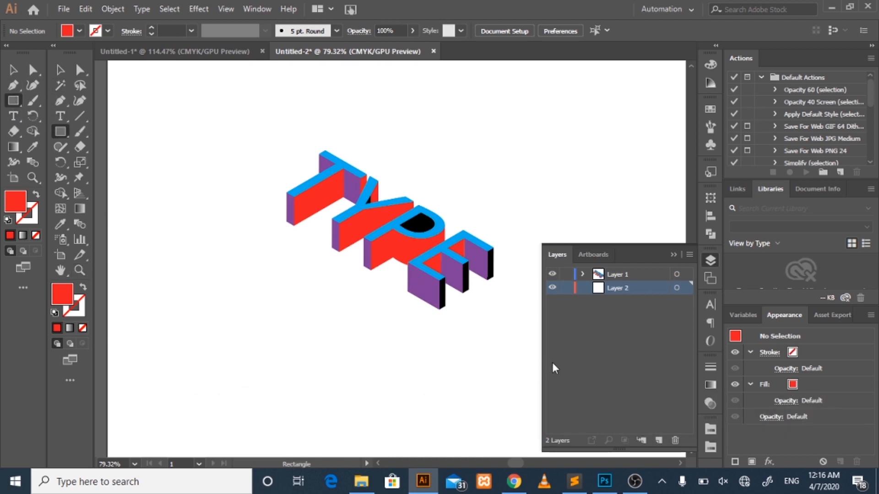
{"action": "left_click_drag", "start_coordinate": [539, 379], "coordinate": [625, 350]}
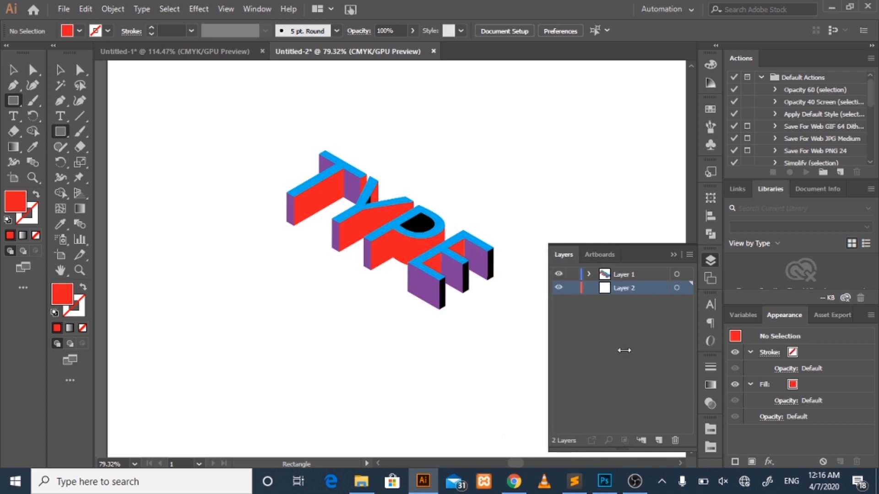
{"action": "left_click", "coordinate": [673, 255]}
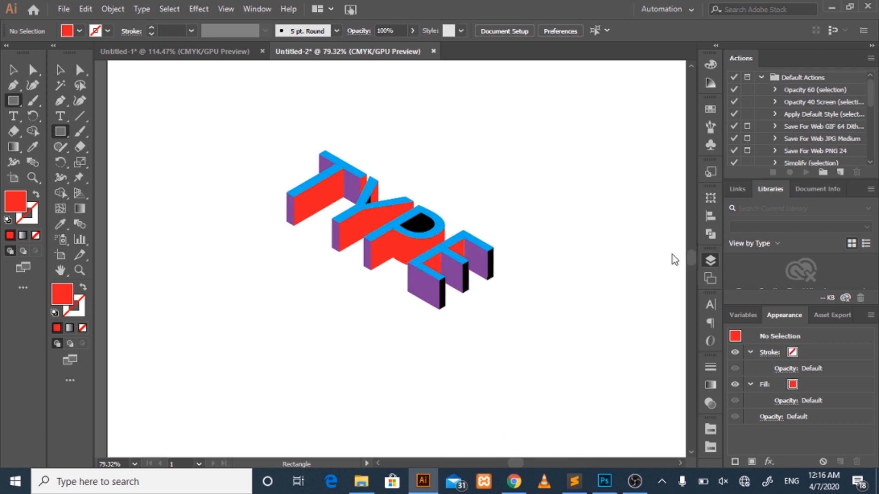
{"action": "left_click_drag", "start_coordinate": [186, 111], "coordinate": [586, 386]}
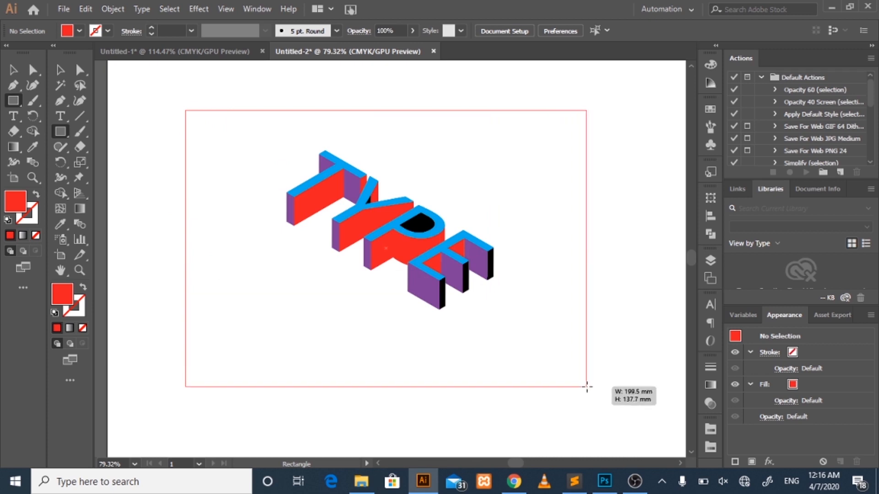
Fill the background rectangle with yellow F3FF00 using the Color Picker
{"action": "key", "text": "v"}
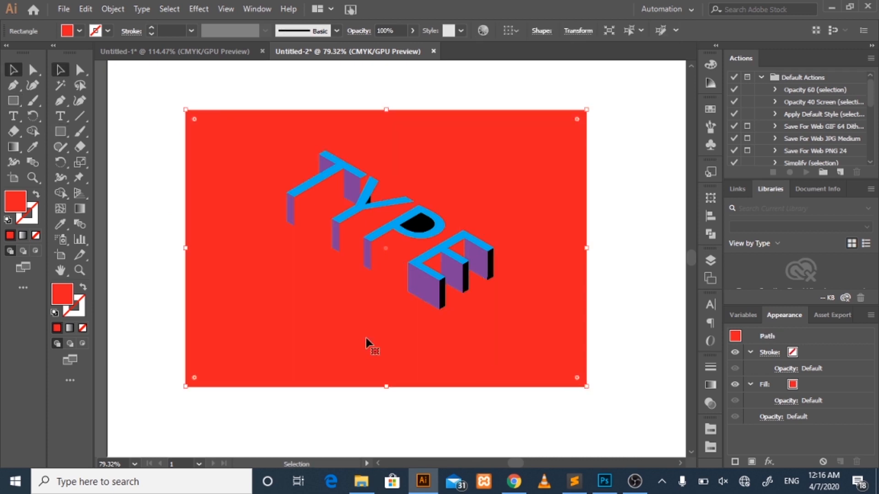
{"action": "double_click", "coordinate": [14, 209]}
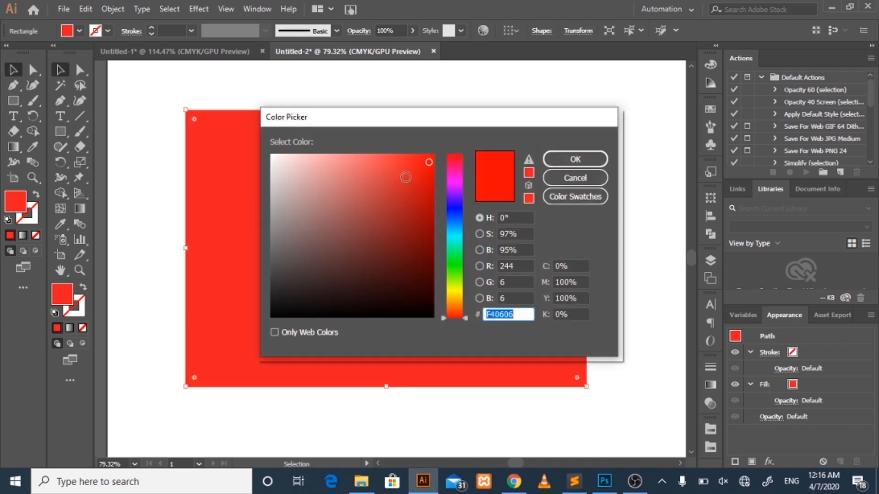
{"action": "left_click", "coordinate": [453, 289]}
{"action": "left_click_drag", "start_coordinate": [415, 259], "coordinate": [446, 137]}
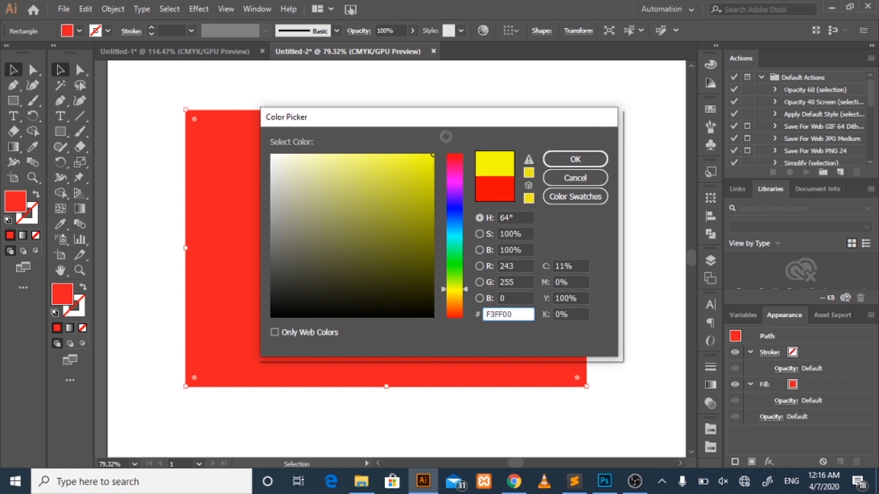
{"action": "left_click", "coordinate": [575, 159]}
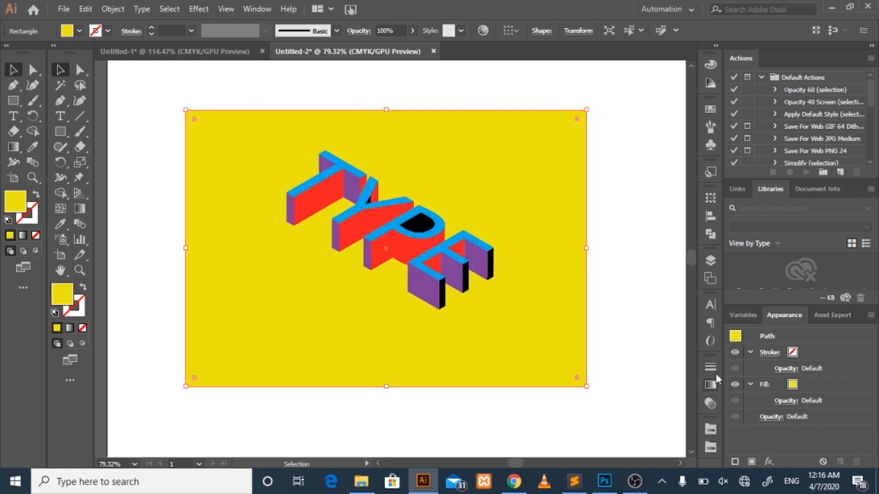
Lock Layer 2 with the yellow background and make Layer 1 the active layer
{"action": "left_click", "coordinate": [711, 262]}
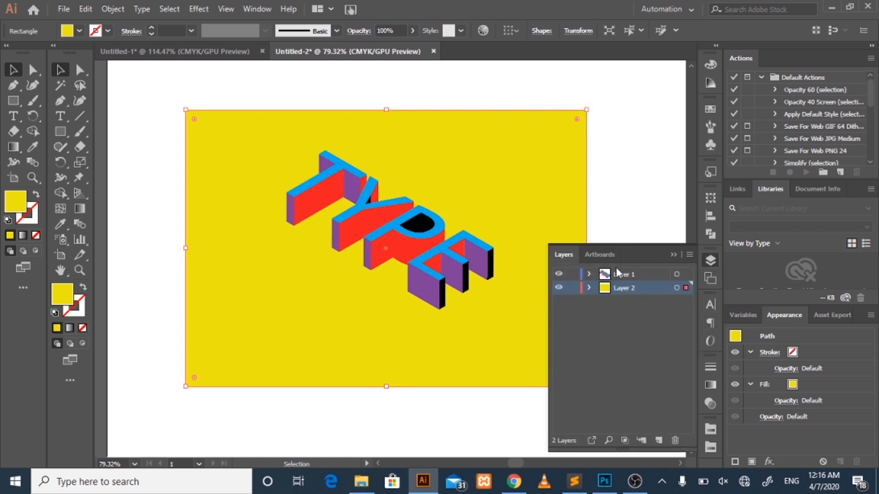
{"action": "left_click", "coordinate": [572, 288]}
{"action": "left_click", "coordinate": [644, 274]}
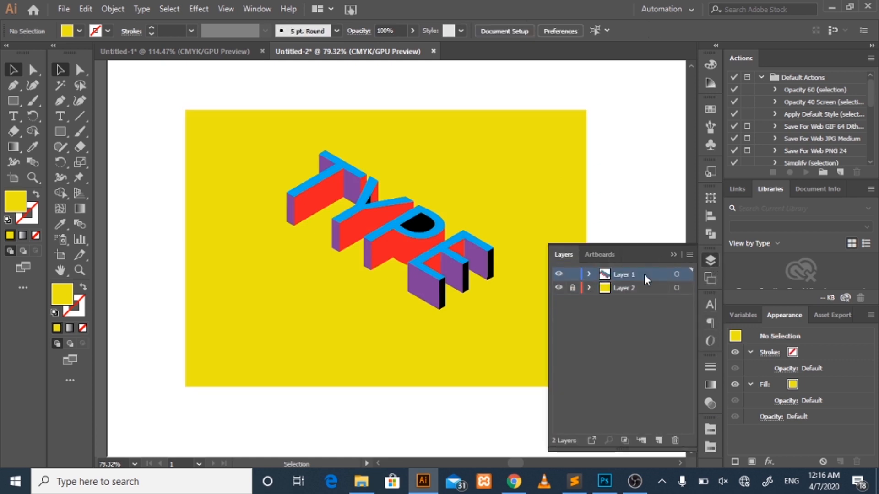
{"action": "left_click", "coordinate": [476, 264]}
{"action": "left_click", "coordinate": [485, 315]}
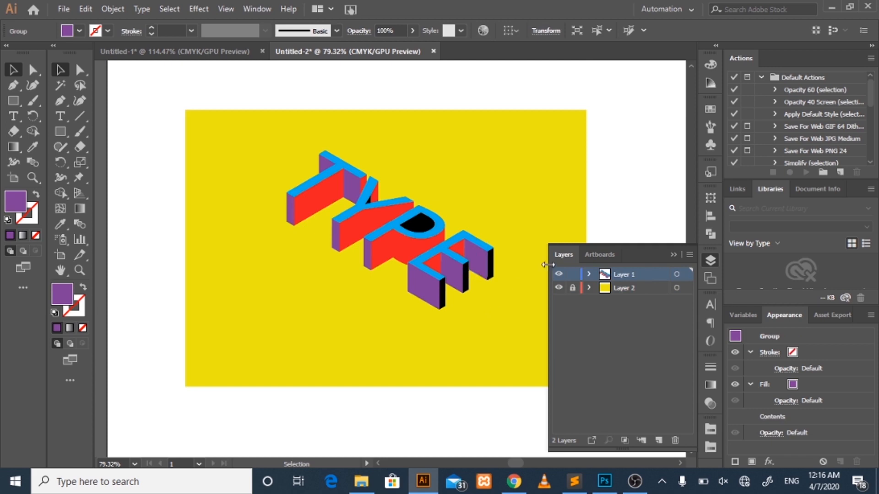
{"action": "left_click", "coordinate": [673, 255]}
Recolour the straight inner face in the P's opening with the red sampled from the Y's side face, and deselect it
{"action": "key", "text": "z"}
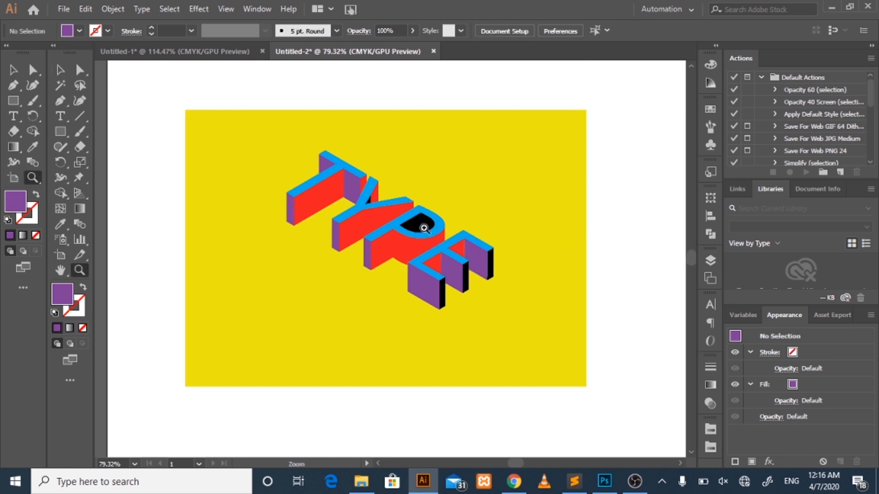
{"action": "left_click_drag", "start_coordinate": [412, 220], "coordinate": [535, 224]}
{"action": "key", "text": "v"}
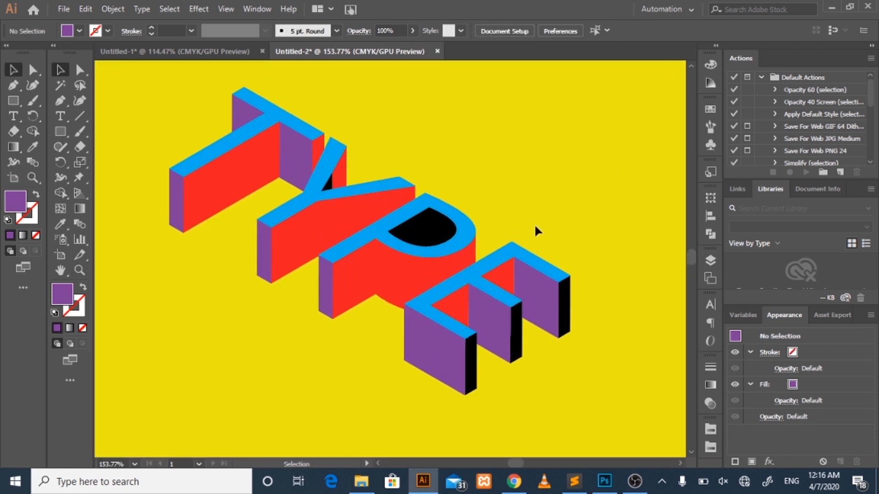
{"action": "left_click", "coordinate": [415, 231]}
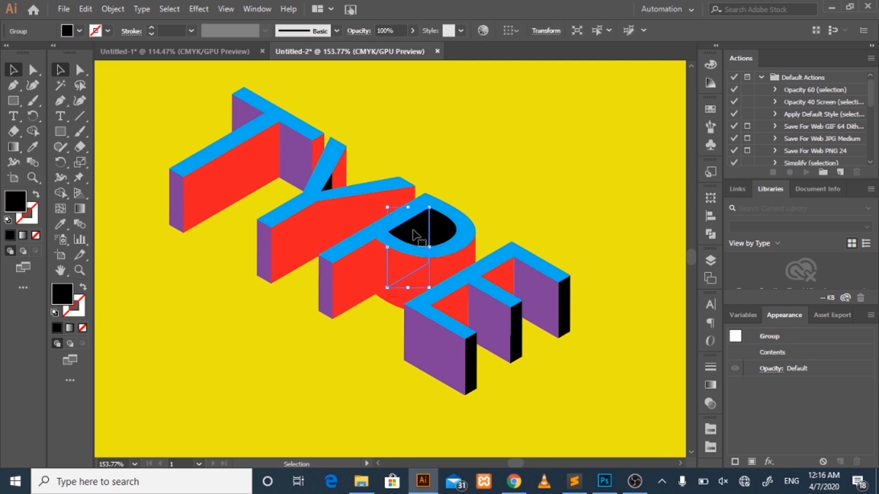
{"action": "key", "text": "i"}
{"action": "left_click", "coordinate": [309, 221]}
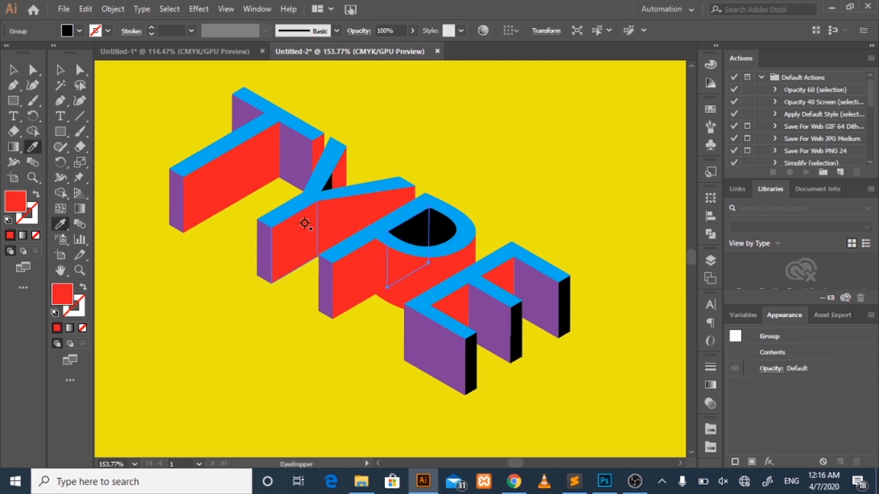
{"action": "key", "text": "v"}
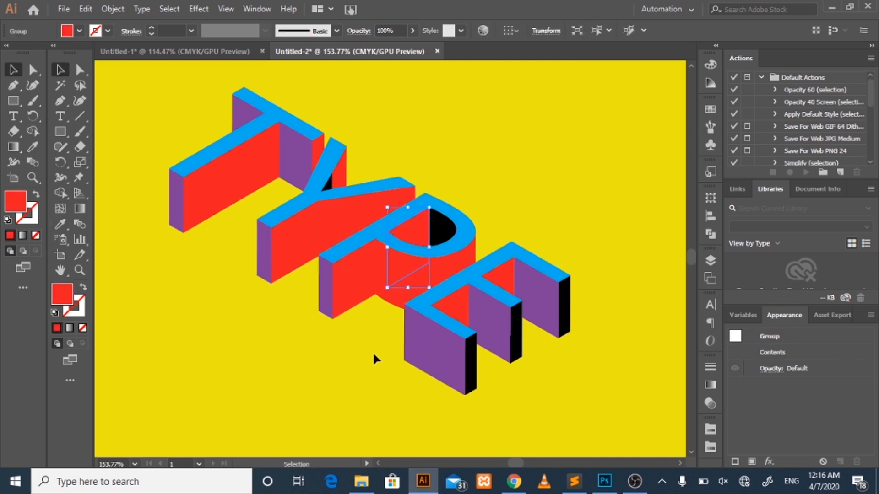
{"action": "left_click", "coordinate": [548, 209]}
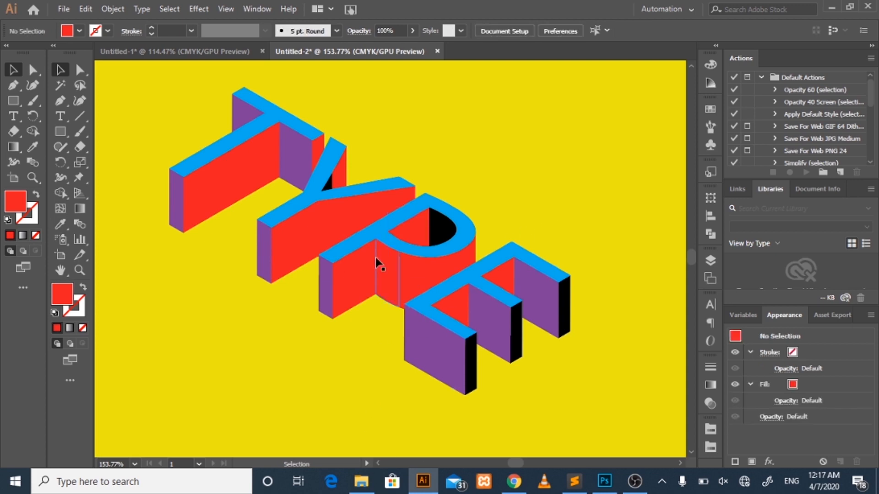
Select the three black end faces of the E's arms together
{"action": "left_click", "coordinate": [474, 356]}
{"action": "left_click", "coordinate": [517, 330], "text": "shift"}
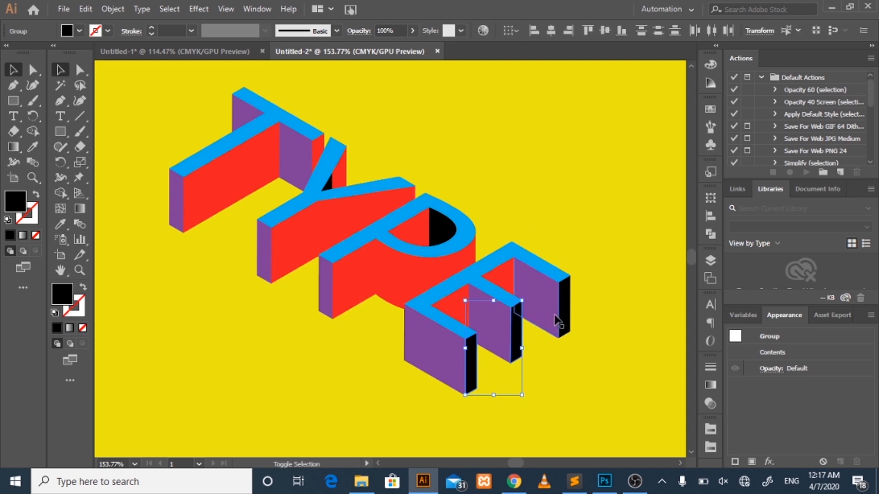
{"action": "left_click", "coordinate": [564, 316], "text": "shift"}
{"action": "key", "text": "i"}
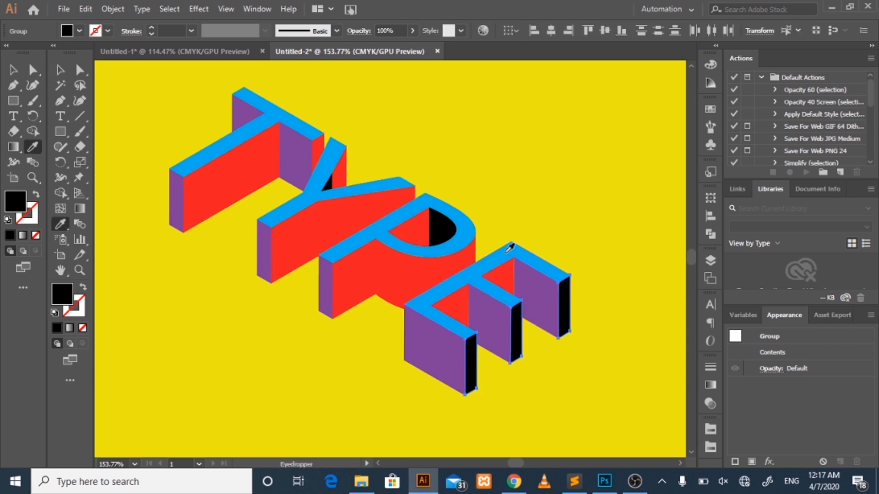
{"action": "key", "text": "v"}
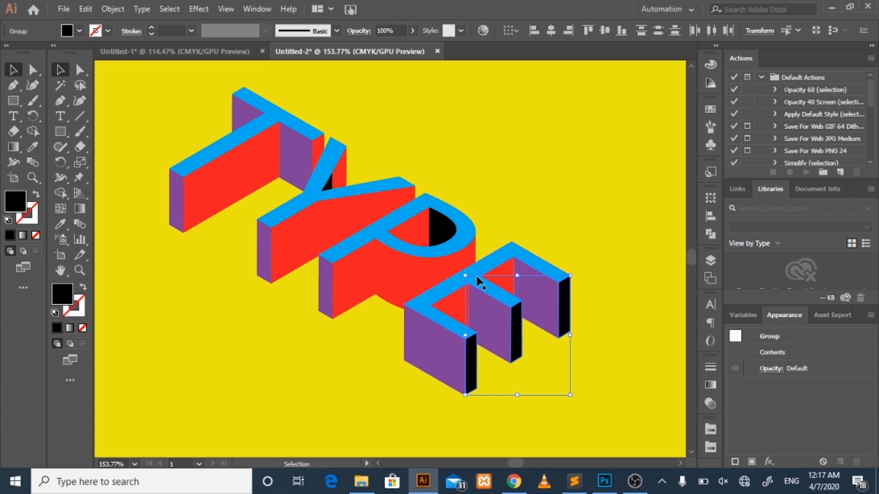
Try to fill the selected end faces with blue 004FFF using the Color Picker
{"action": "double_click", "coordinate": [20, 207]}
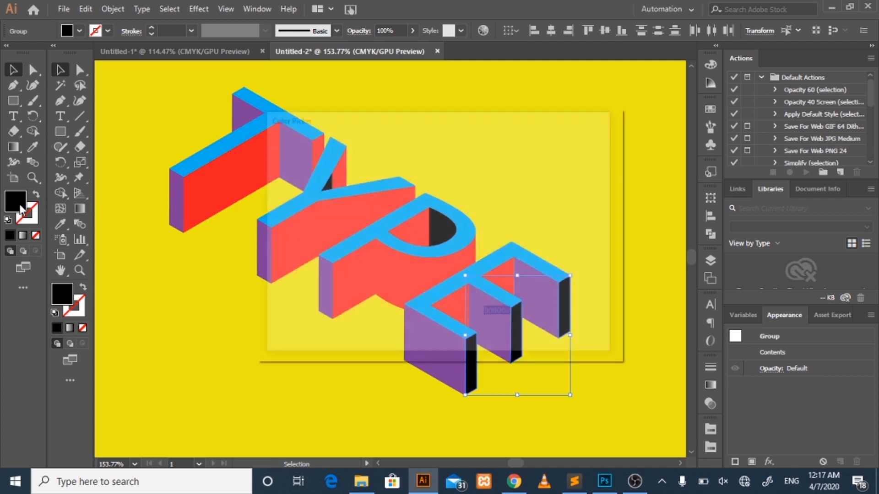
{"action": "left_click_drag", "start_coordinate": [457, 242], "coordinate": [457, 218]}
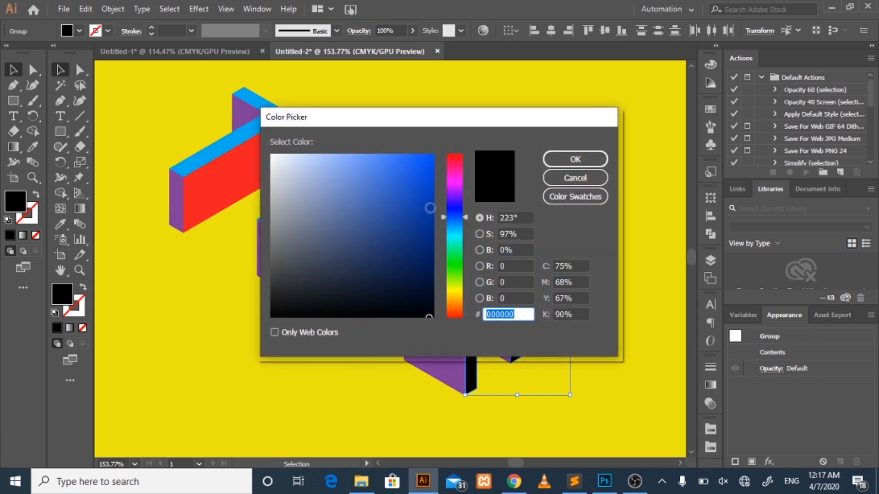
{"action": "left_click_drag", "start_coordinate": [422, 195], "coordinate": [446, 153]}
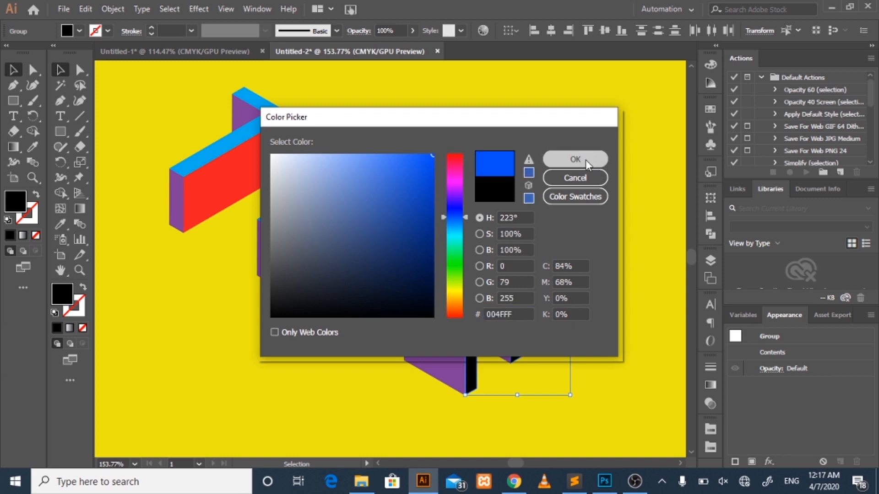
{"action": "left_click", "coordinate": [586, 160]}
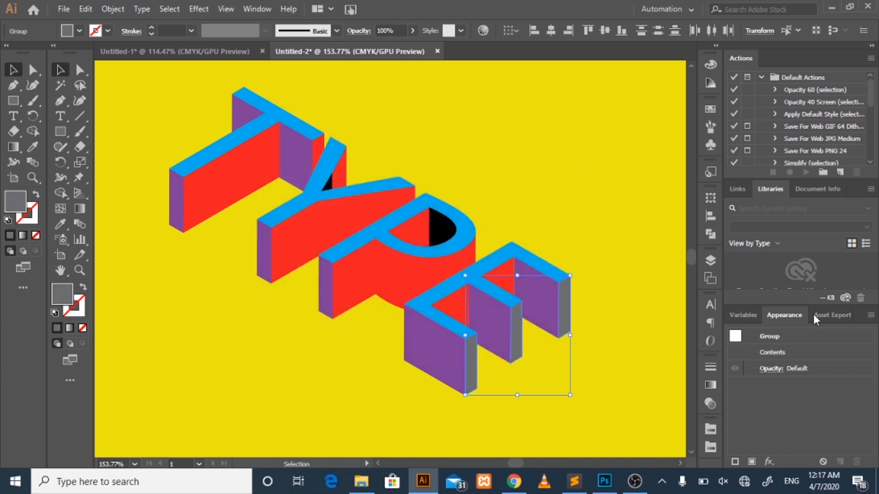
Add a new fill to the E's end faces, set it to a blue swatch slightly darker than the top faces, and deselect
{"action": "left_click", "coordinate": [870, 315]}
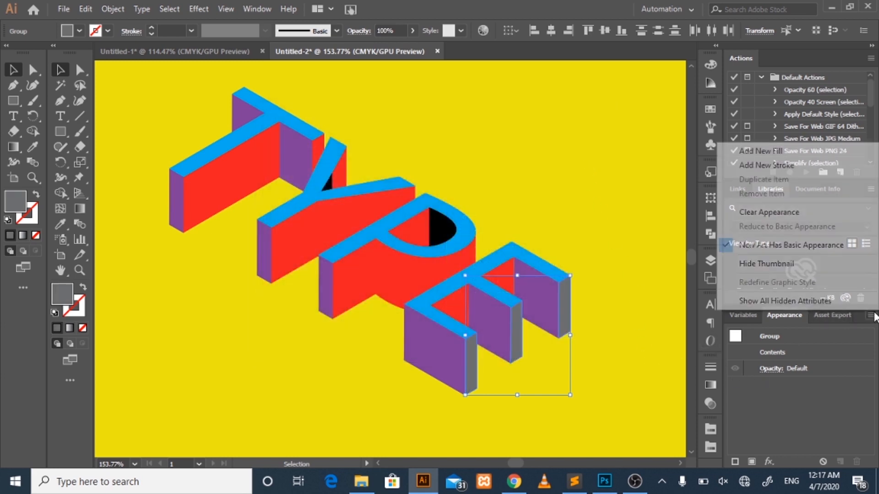
{"action": "left_click", "coordinate": [779, 151]}
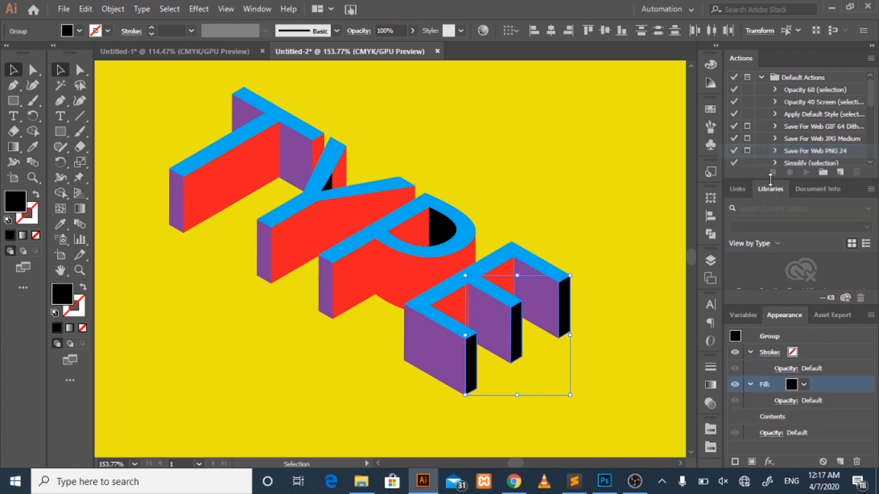
{"action": "left_click", "coordinate": [804, 385]}
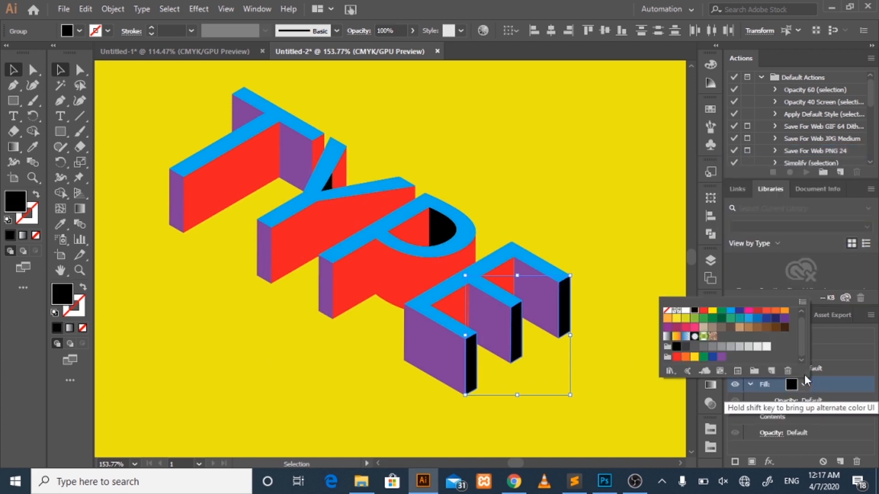
{"action": "left_click", "coordinate": [732, 312]}
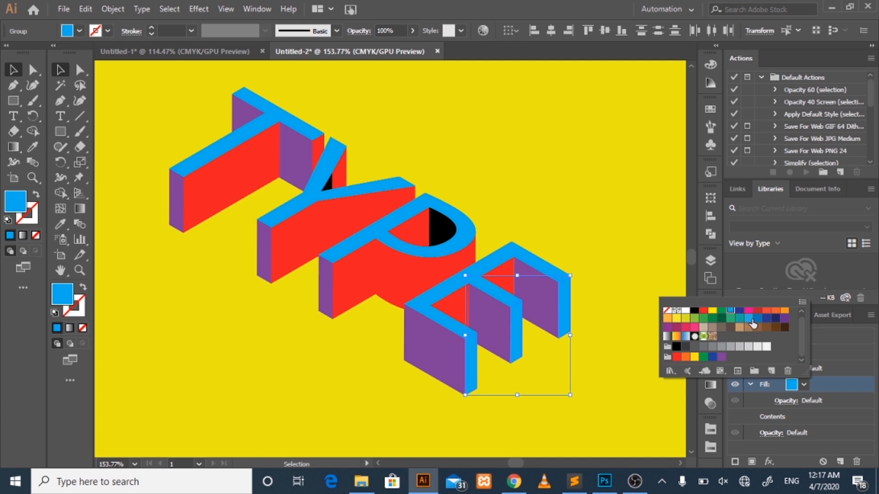
{"action": "left_click", "coordinate": [749, 319]}
{"action": "left_click", "coordinate": [582, 289]}
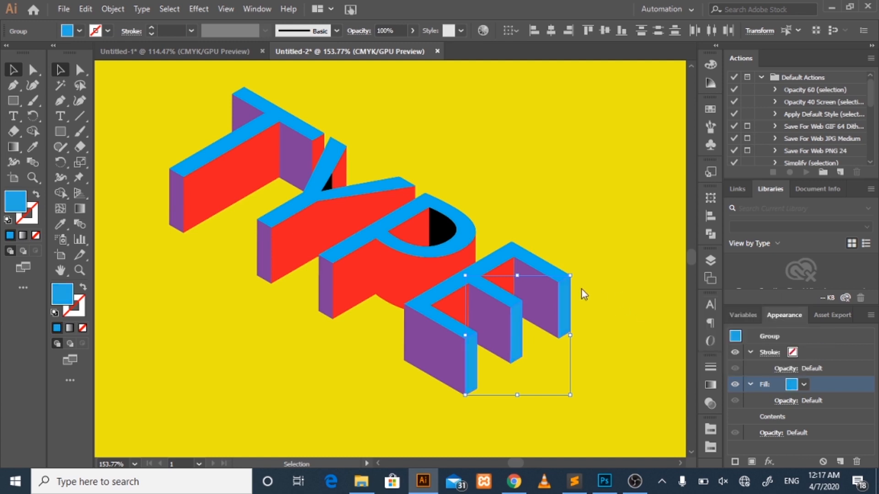
{"action": "left_click", "coordinate": [630, 350]}
Recolour the small black face between the Y's arms with the red sampled from the adjacent side face, and deselect it
{"action": "key", "text": "z"}
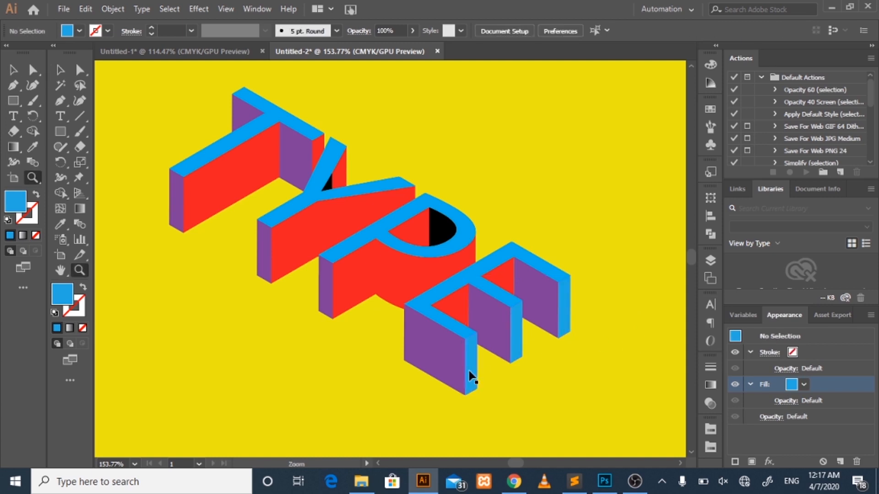
{"action": "left_click", "coordinate": [484, 389]}
{"action": "left_click_drag", "start_coordinate": [504, 389], "coordinate": [325, 272]}
{"action": "left_click_drag", "start_coordinate": [324, 224], "coordinate": [392, 229]}
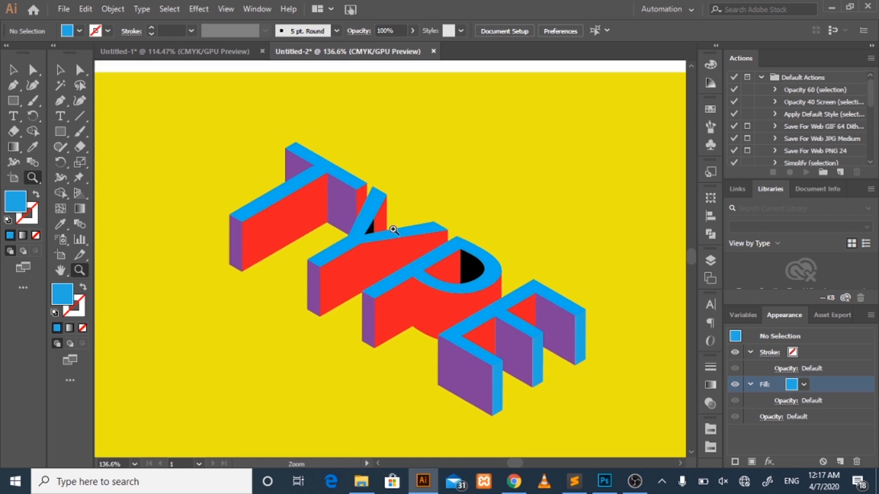
{"action": "left_click_drag", "start_coordinate": [634, 371], "coordinate": [567, 361]}
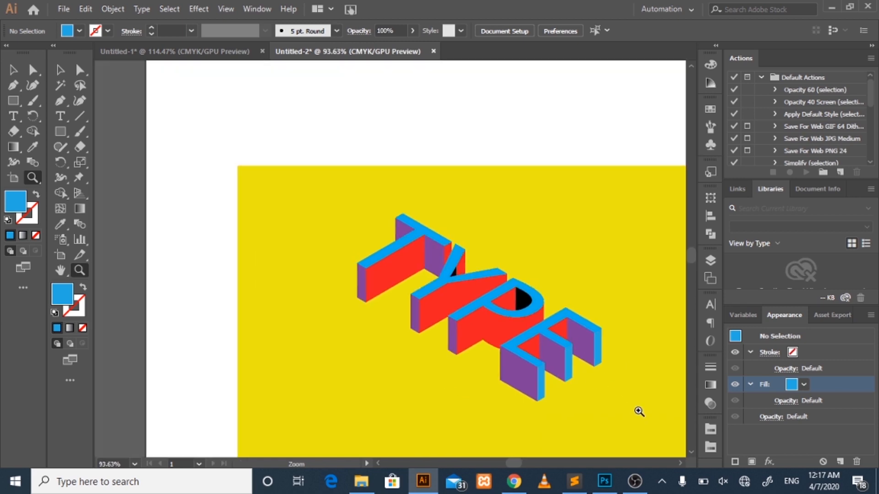
{"action": "left_click_drag", "start_coordinate": [513, 464], "coordinate": [515, 464]}
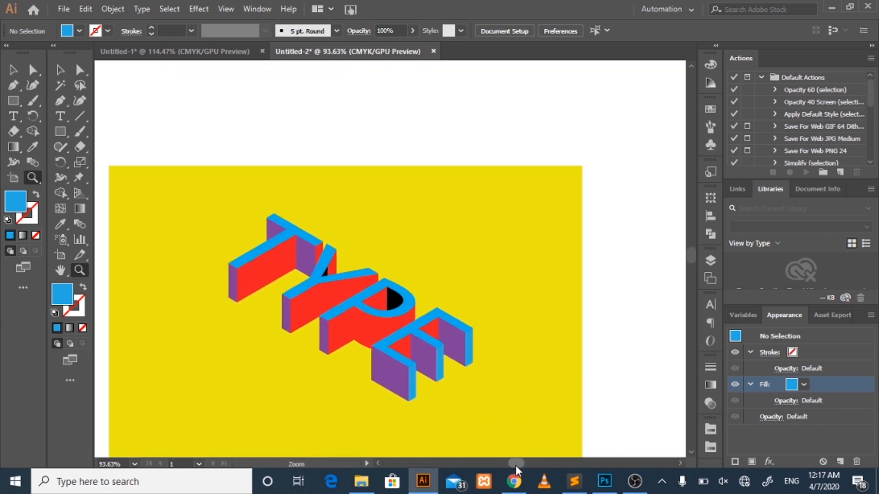
{"action": "scroll", "coordinate": [458, 409], "scroll_direction": "down", "scroll_amount": 2}
{"action": "left_click_drag", "start_coordinate": [353, 308], "coordinate": [399, 309]}
{"action": "key", "text": "v"}
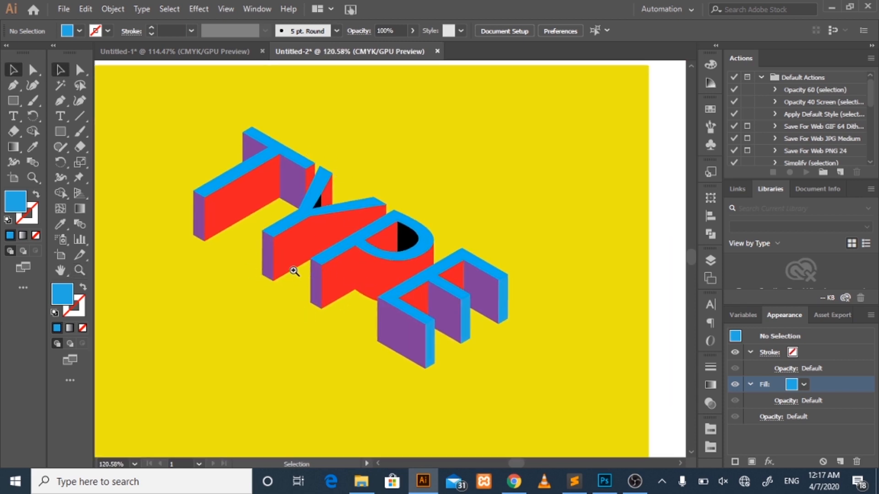
{"action": "left_click", "coordinate": [319, 206]}
{"action": "key", "text": "i"}
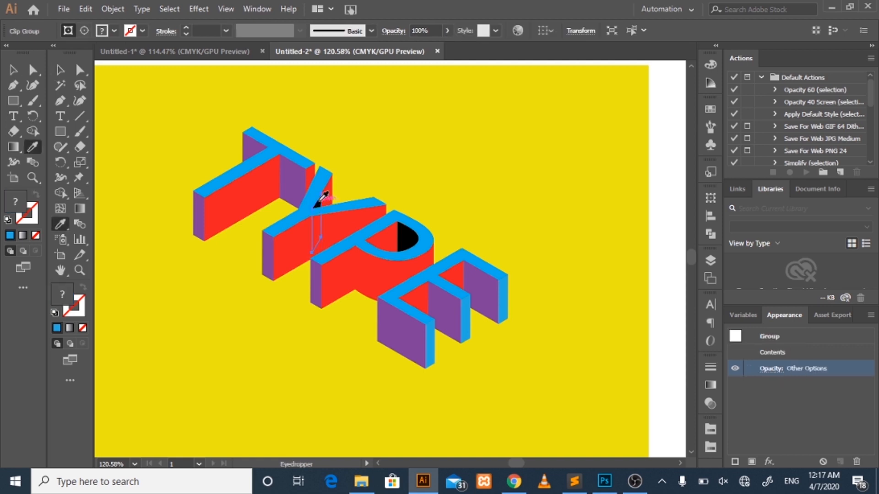
{"action": "left_click", "coordinate": [328, 193]}
{"action": "key", "text": "v"}
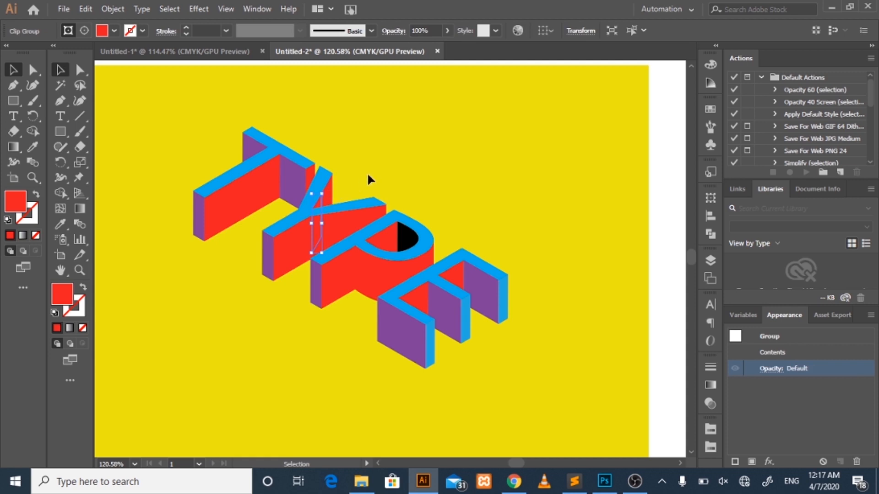
{"action": "left_click", "coordinate": [367, 172]}
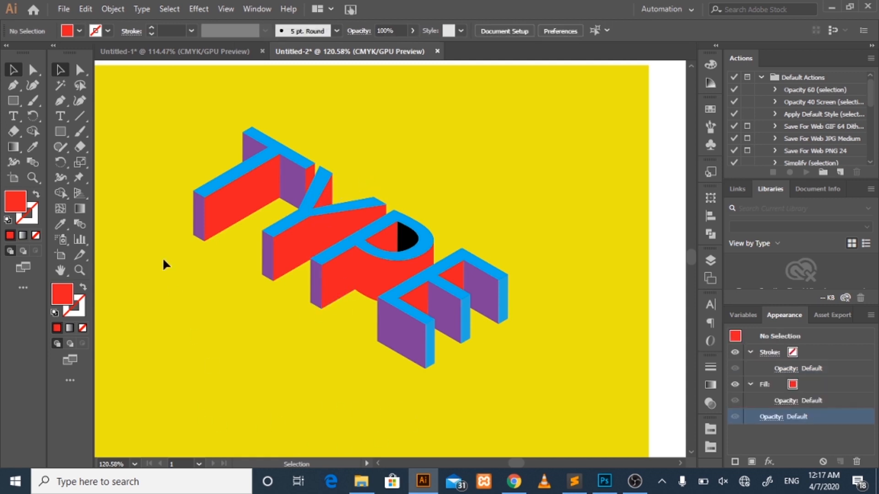
{"action": "left_click", "coordinate": [203, 212]}
{"action": "left_click", "coordinate": [271, 263]}
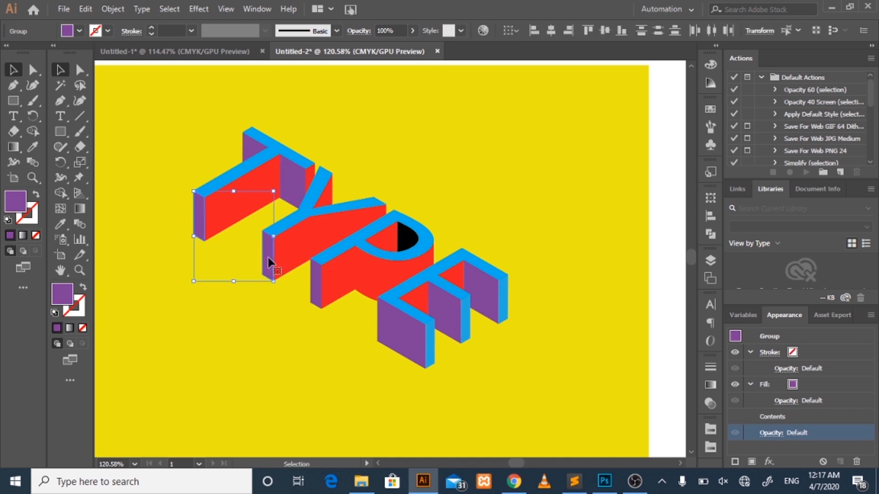
{"action": "left_click", "coordinate": [302, 350]}
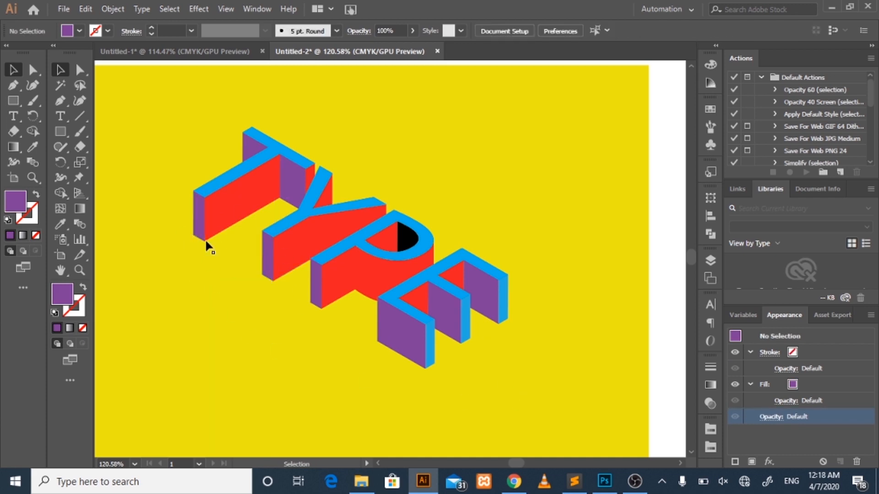
Select the purple end face of the T's stem and open the Beach swatch library from the Nature group for its fill
{"action": "left_click", "coordinate": [199, 222]}
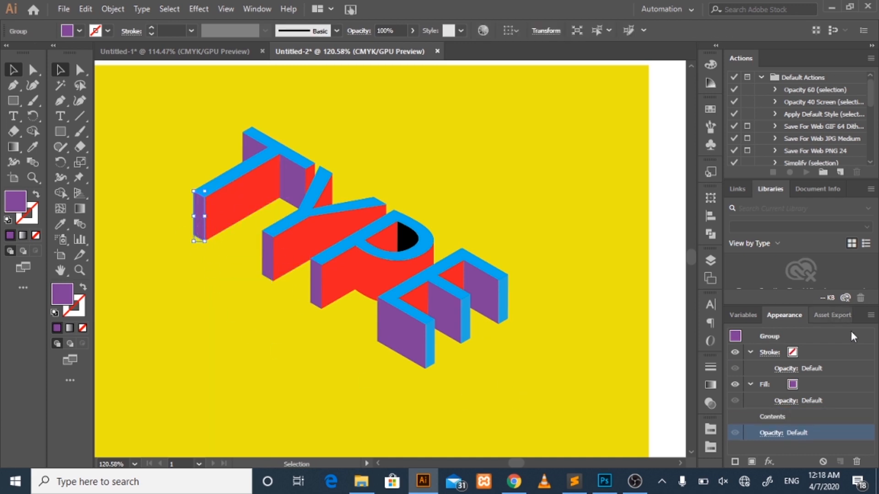
{"action": "left_click", "coordinate": [766, 387]}
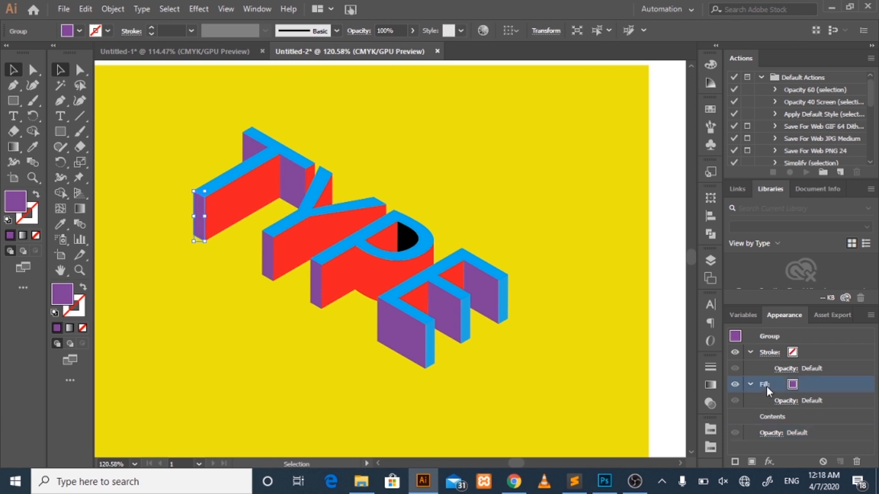
{"action": "left_click", "coordinate": [805, 386]}
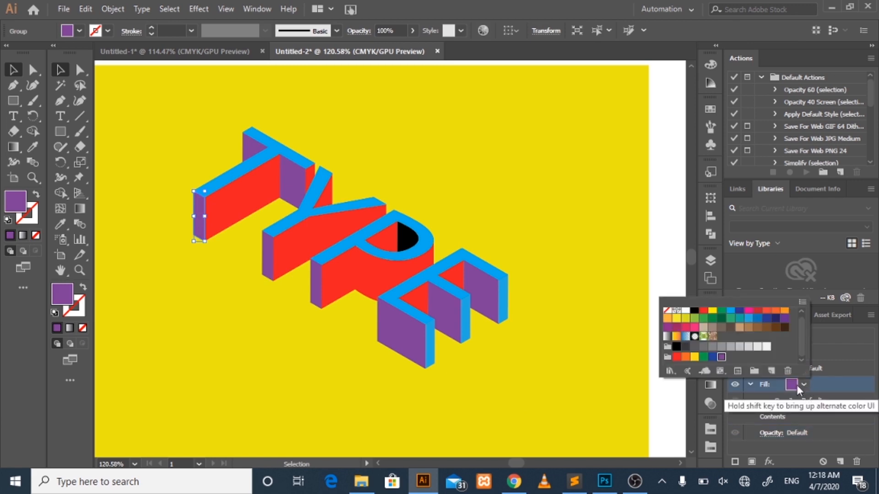
{"action": "left_click", "coordinate": [670, 372]}
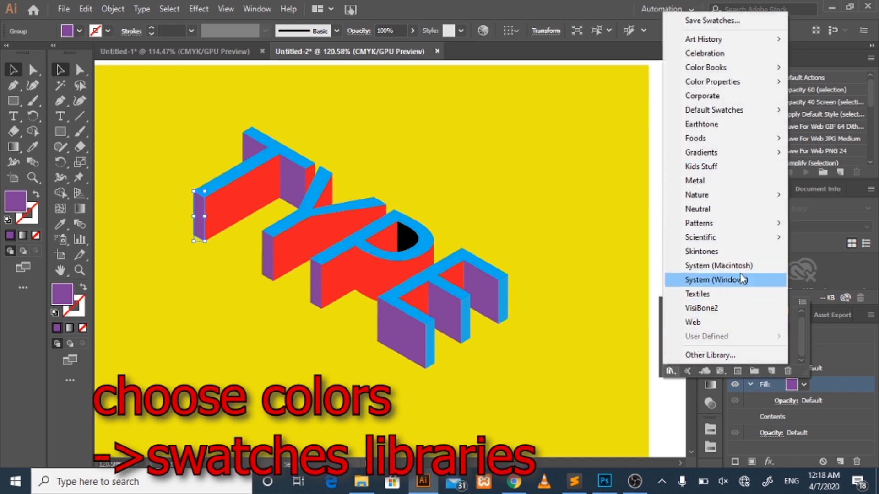
{"action": "mouse_move", "coordinate": [766, 240]}
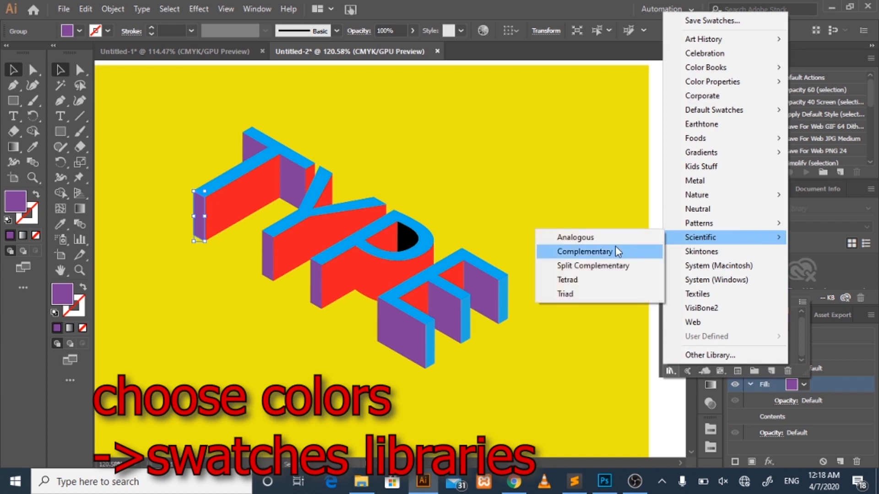
{"action": "mouse_move", "coordinate": [730, 197]}
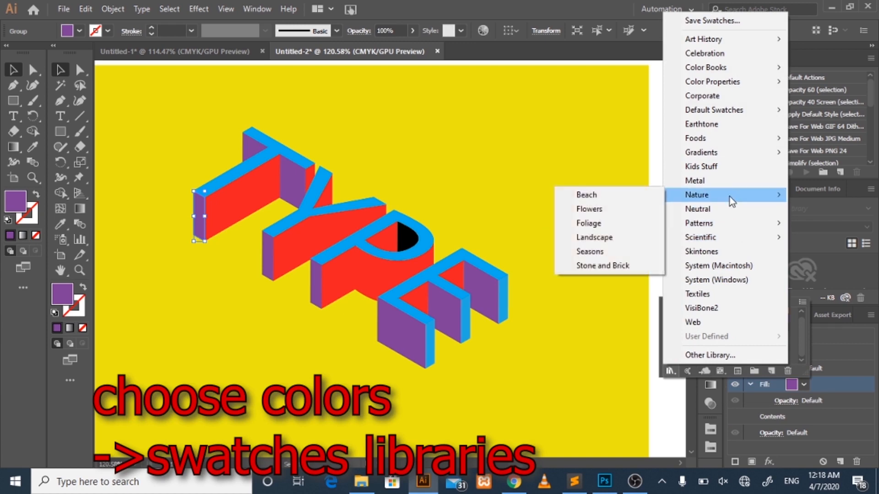
{"action": "left_click", "coordinate": [595, 196]}
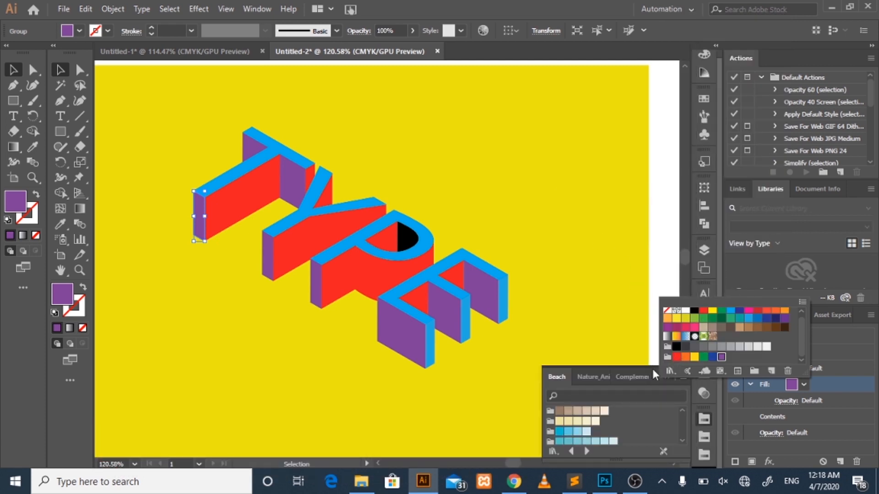
Float the Beach swatch library over the artboard and lengthen it enough to show all its colour groups
{"action": "left_click", "coordinate": [653, 372]}
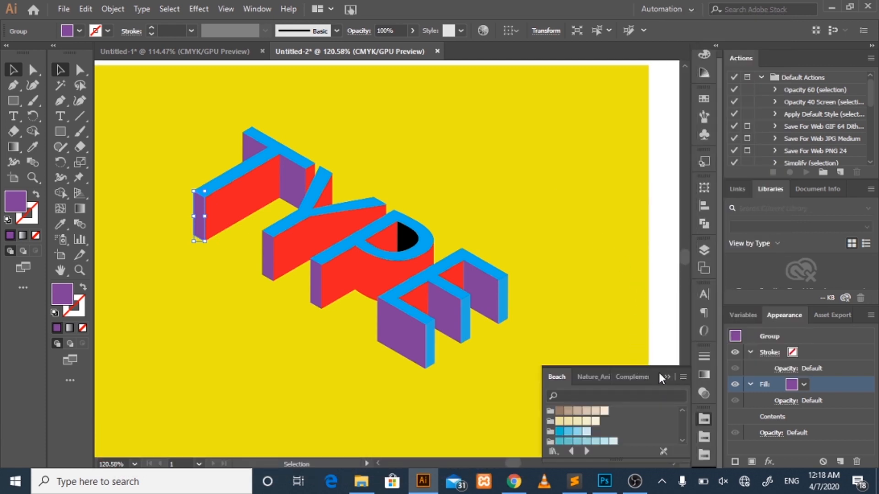
{"action": "left_click_drag", "start_coordinate": [656, 371], "coordinate": [643, 230]}
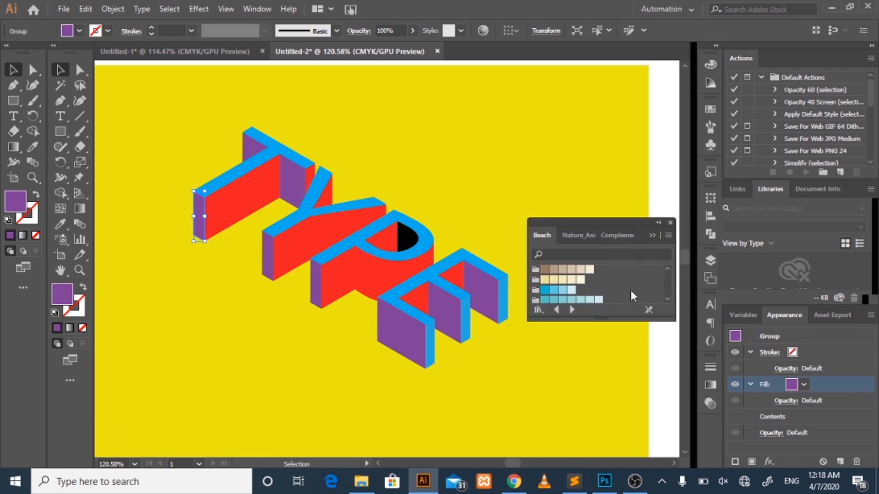
{"action": "left_click_drag", "start_coordinate": [631, 315], "coordinate": [634, 447]}
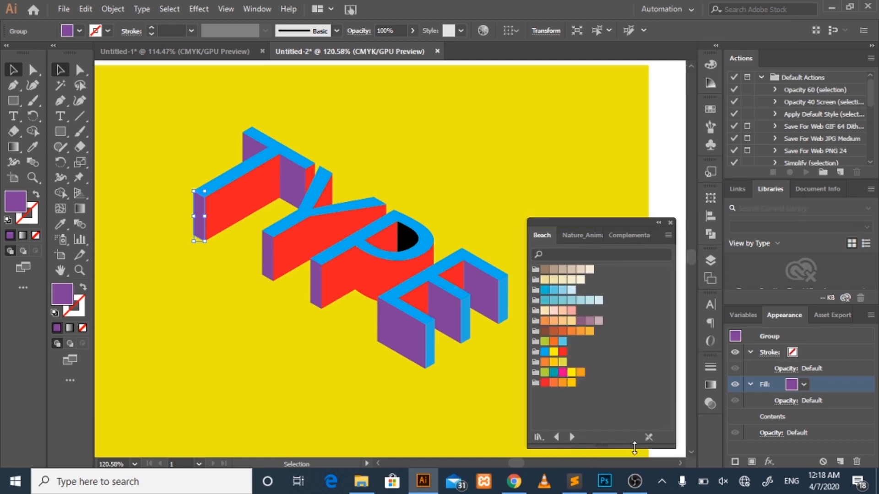
Advance through the swatch libraries from Beach to Basic Graphics_Dots
{"action": "left_click", "coordinate": [571, 437]}
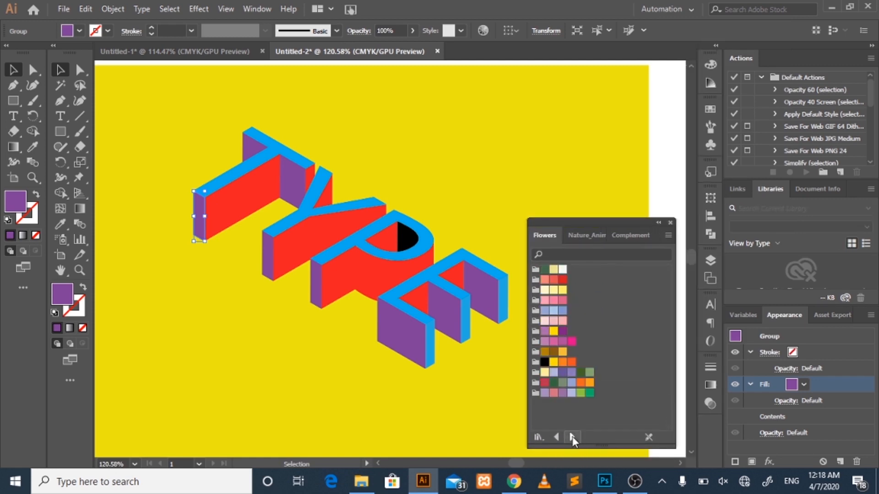
{"action": "left_click", "coordinate": [572, 437]}
{"action": "left_click", "coordinate": [572, 437]}
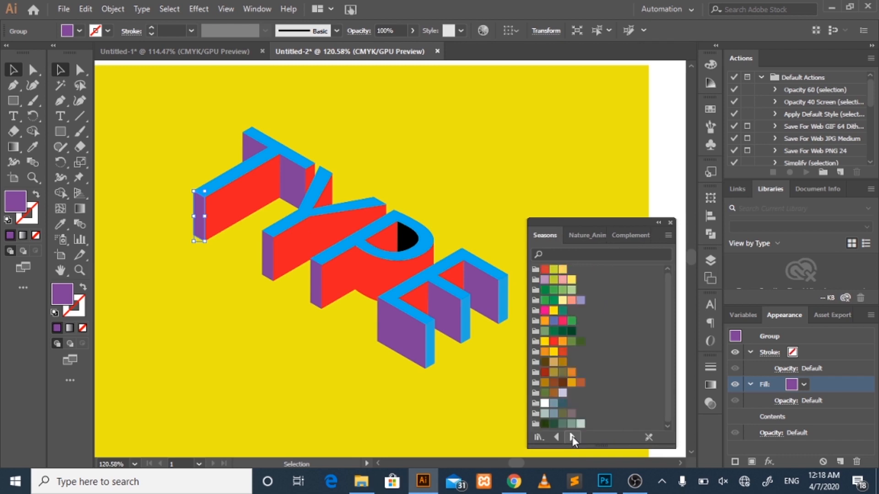
{"action": "left_click", "coordinate": [572, 437]}
{"action": "left_click", "coordinate": [572, 438]}
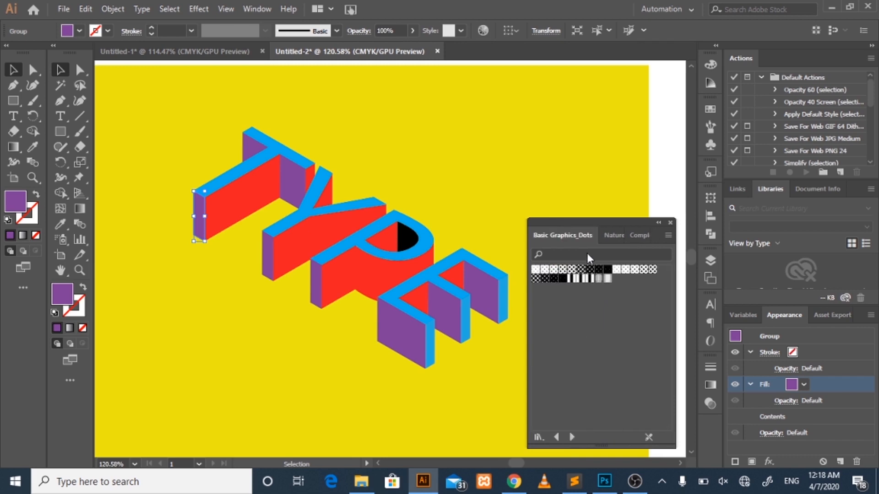
Try several light and dark dot patterns as the fill of the T stem's end face
{"action": "left_click", "coordinate": [546, 272]}
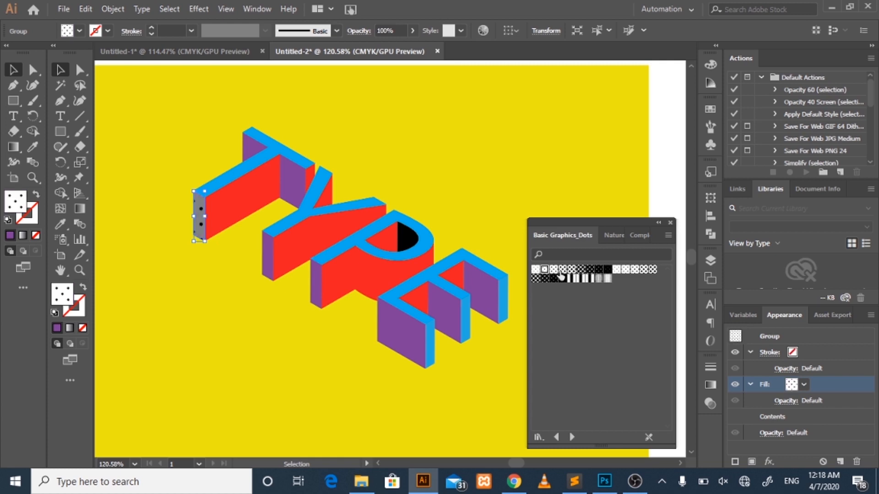
{"action": "left_click", "coordinate": [561, 271]}
{"action": "left_click", "coordinate": [586, 270]}
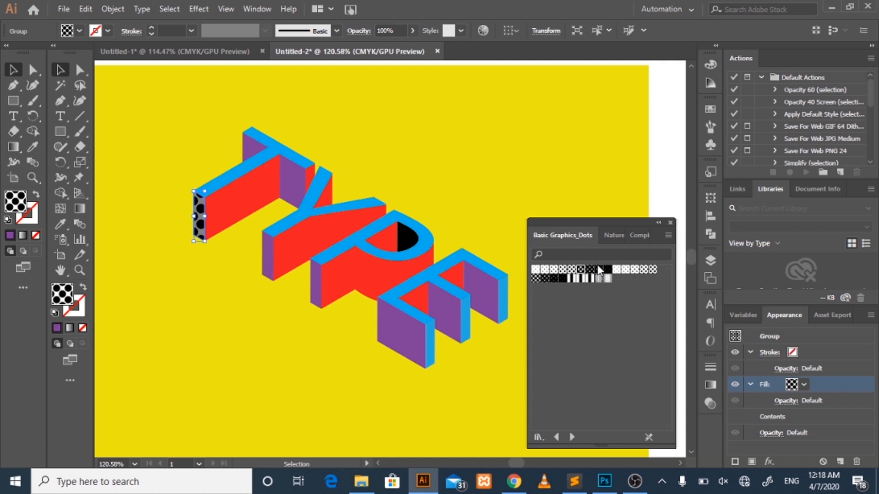
{"action": "left_click", "coordinate": [598, 270]}
{"action": "left_click", "coordinate": [607, 270]}
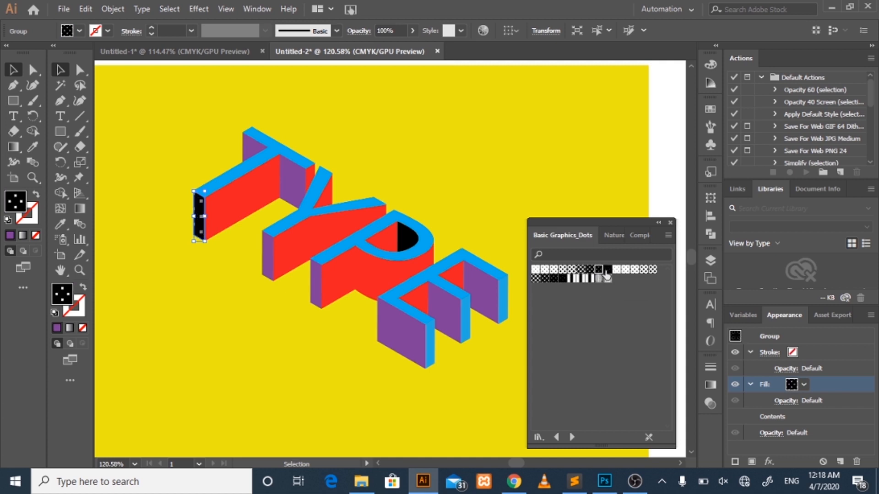
{"action": "left_click", "coordinate": [626, 270]}
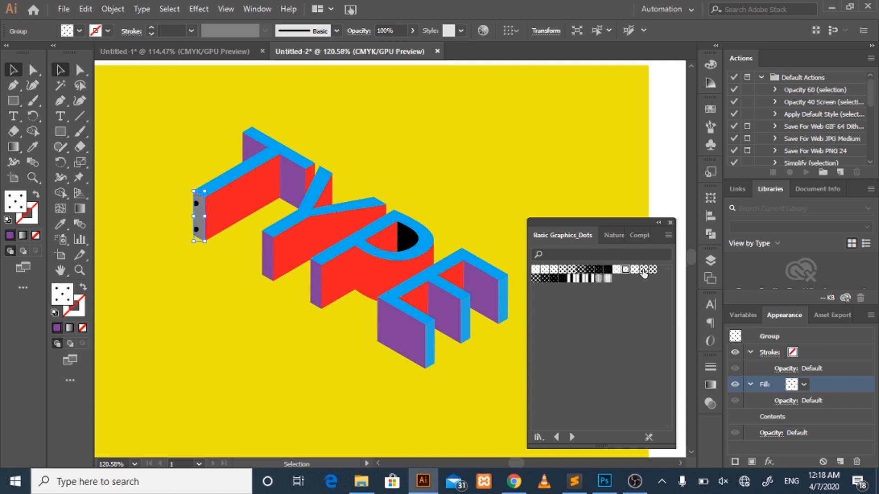
{"action": "left_click", "coordinate": [653, 270]}
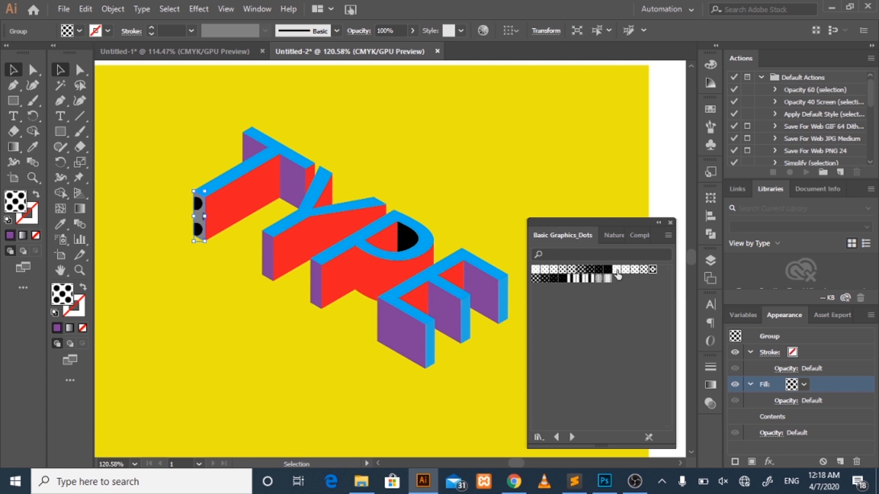
Compare neighbouring medium dot patterns on the T stem's end face and fill it with 10 dpi 50%
{"action": "left_click", "coordinate": [573, 271]}
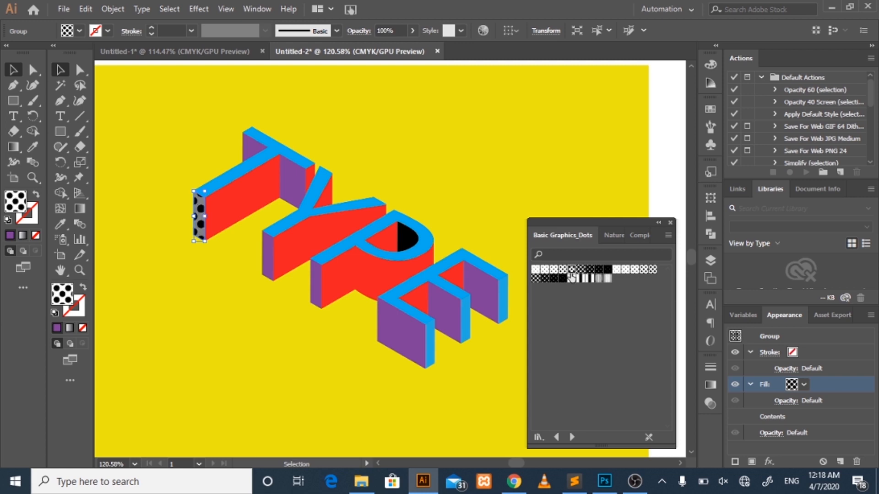
{"action": "left_click", "coordinate": [574, 277]}
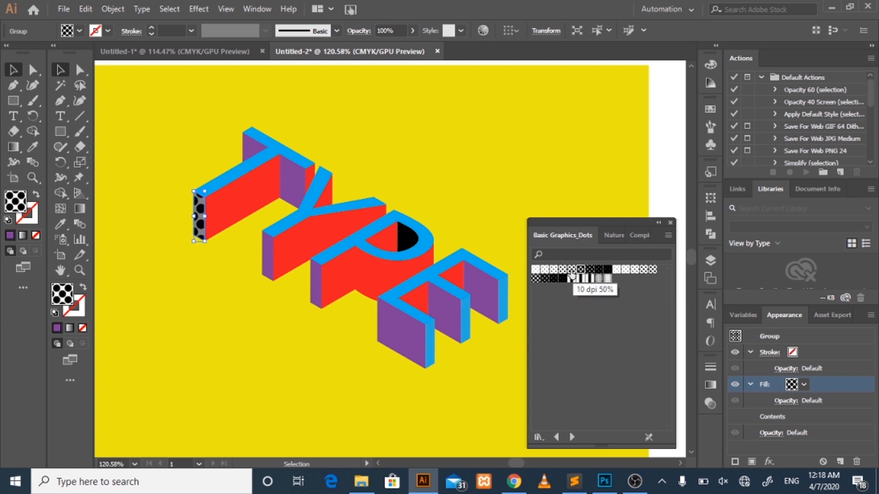
{"action": "left_click", "coordinate": [571, 271]}
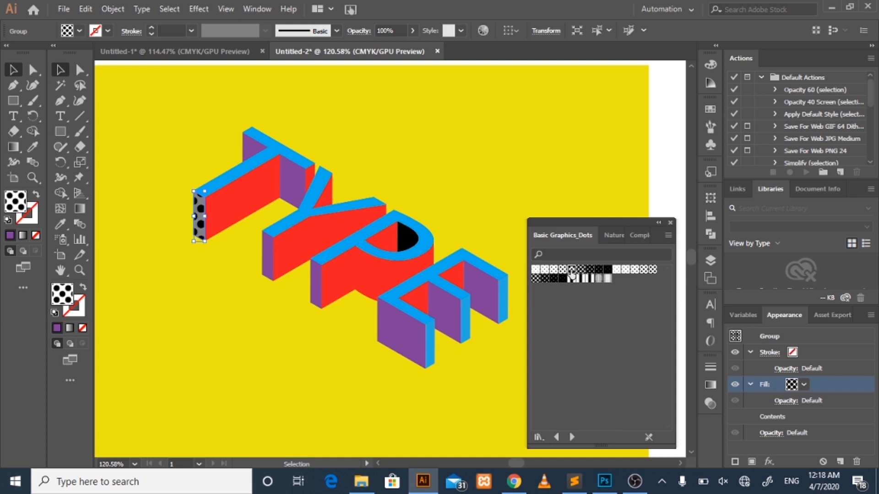
Fill the purple stem end faces of the Y and the P with the 10 dpi 50% dot pattern
{"action": "left_click", "coordinate": [267, 255]}
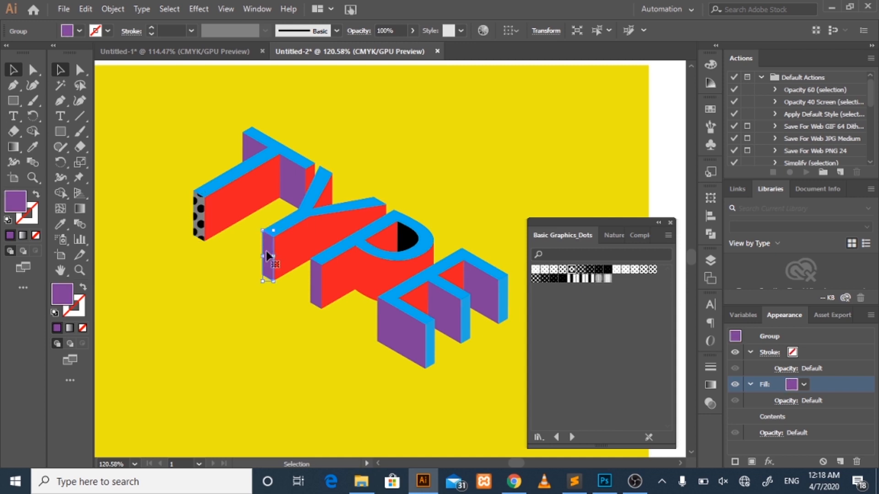
{"action": "left_click", "coordinate": [571, 271]}
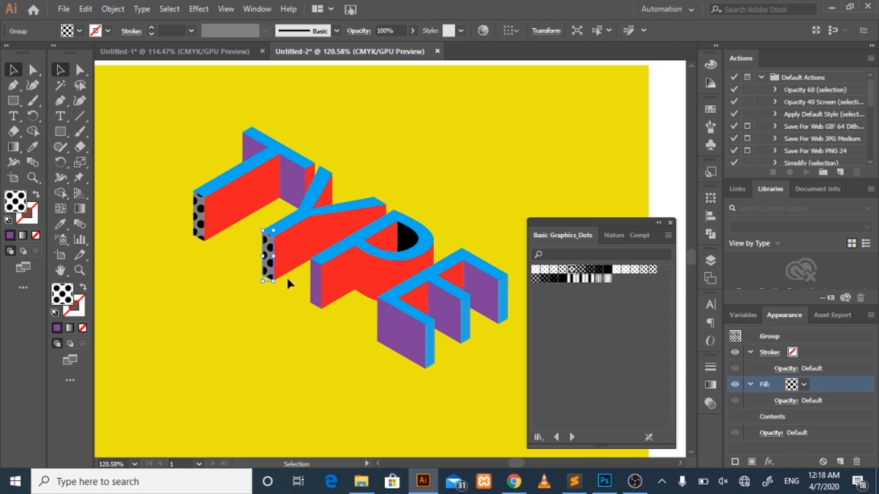
{"action": "left_click", "coordinate": [315, 287]}
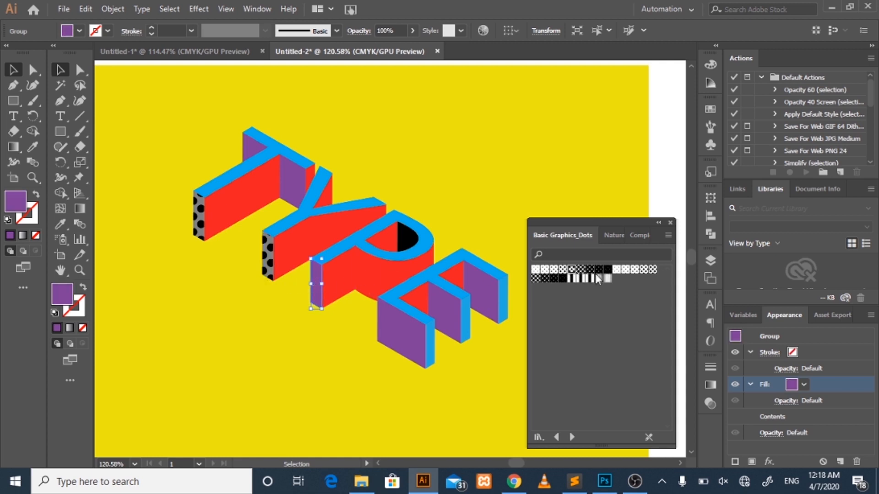
{"action": "left_click", "coordinate": [572, 271]}
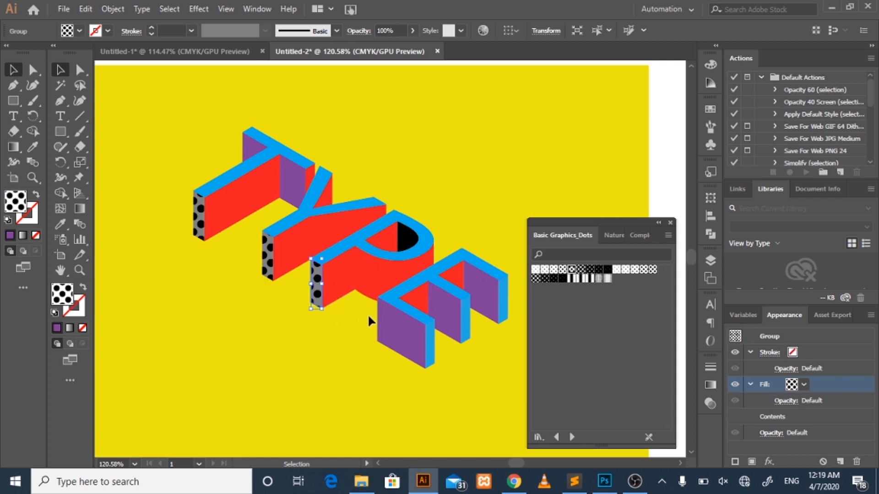
Fill the three purple faces of the E's arms with the 10 dpi 50% dot pattern
{"action": "left_click", "coordinate": [383, 317]}
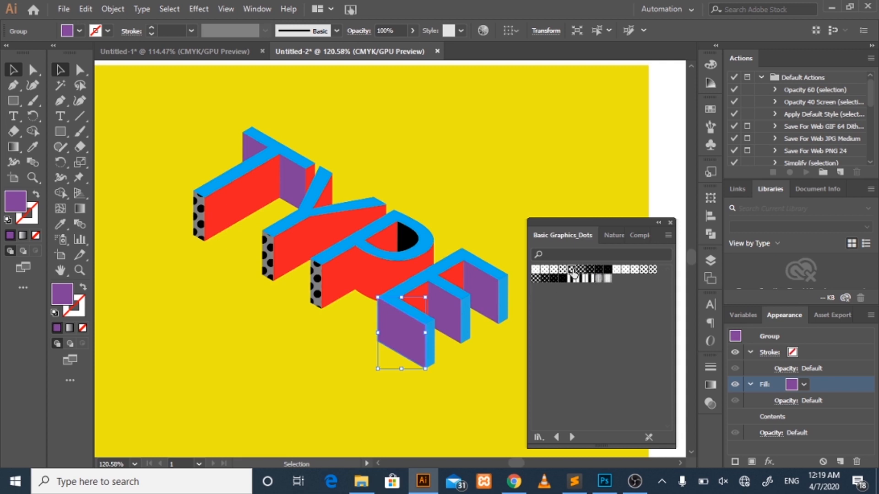
{"action": "left_click", "coordinate": [572, 271]}
{"action": "left_click", "coordinate": [449, 315]}
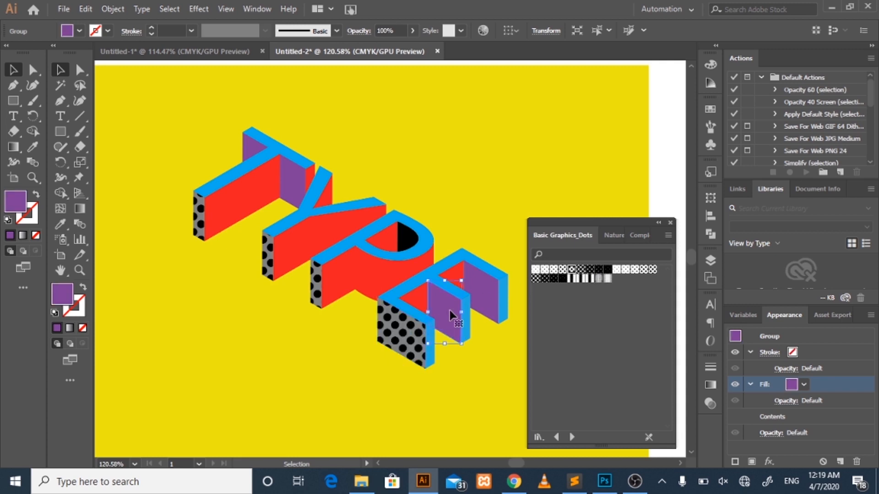
{"action": "left_click", "coordinate": [573, 271]}
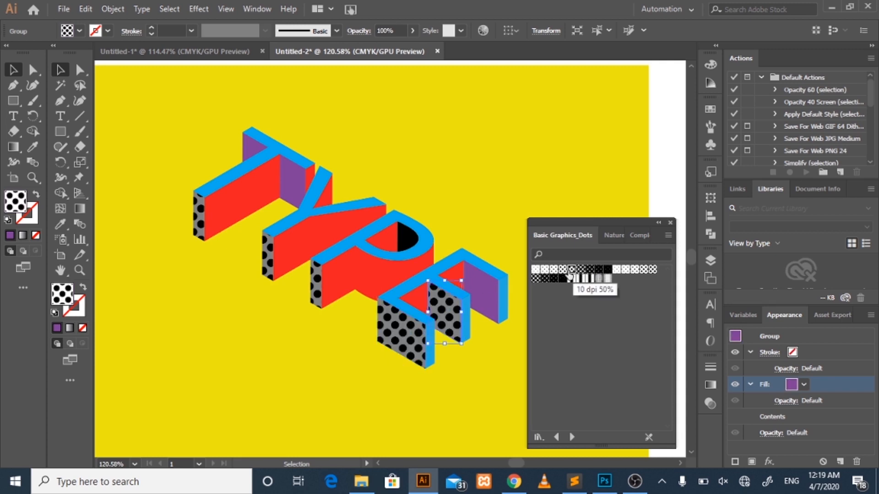
{"action": "left_click", "coordinate": [487, 292]}
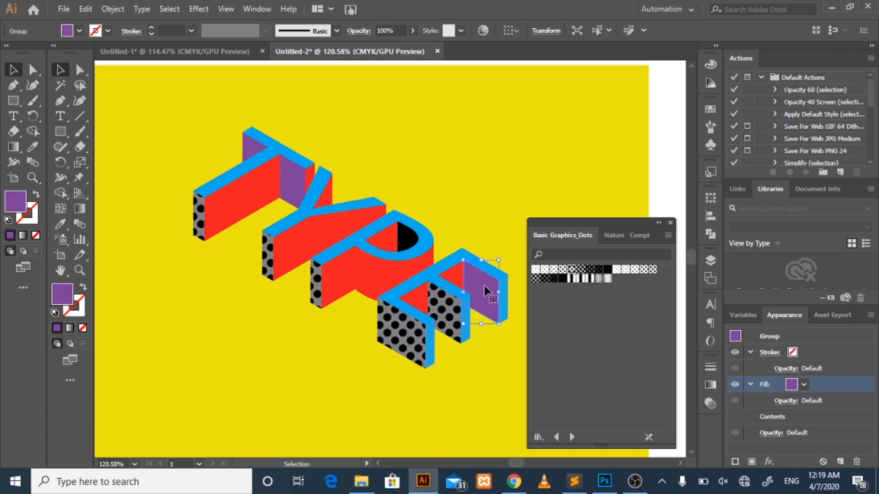
{"action": "left_click", "coordinate": [575, 272]}
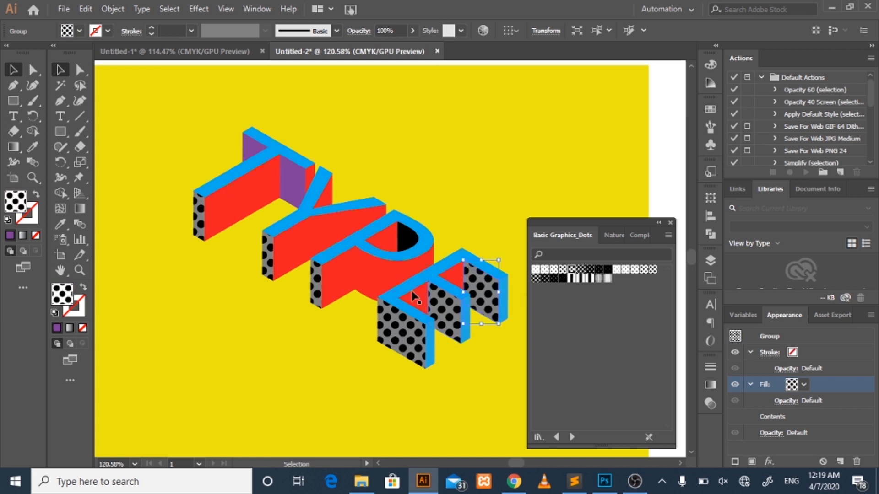
Apply the 10 dpi 50% dot pattern to the black face inside the P's bowl and both purple faces under the T's crossbar
{"action": "left_click", "coordinate": [396, 235]}
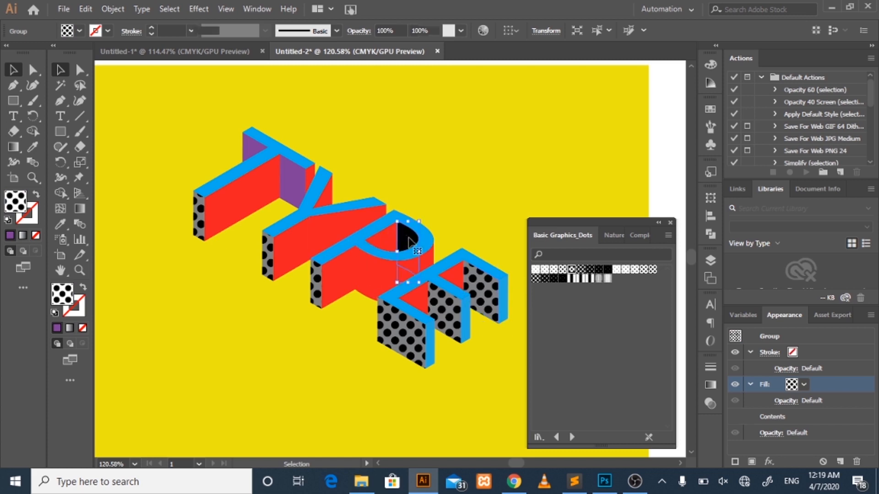
{"action": "left_click", "coordinate": [575, 274]}
{"action": "left_click", "coordinate": [296, 182]}
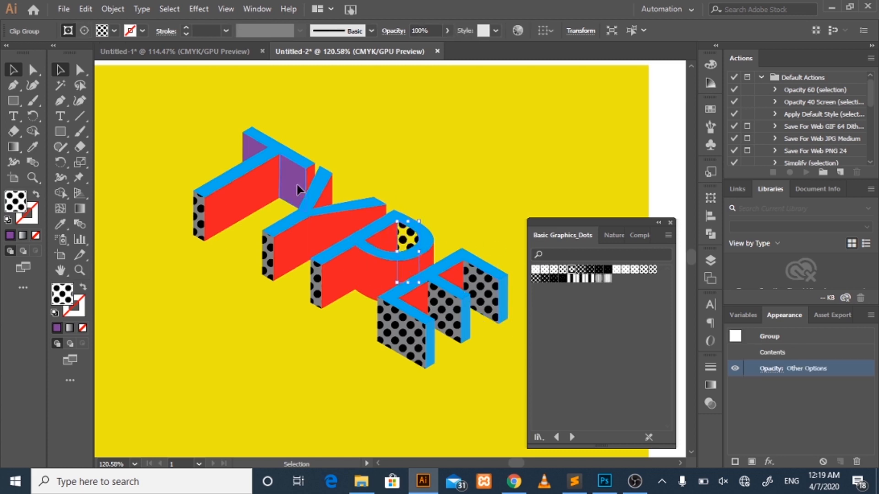
{"action": "left_click", "coordinate": [571, 274]}
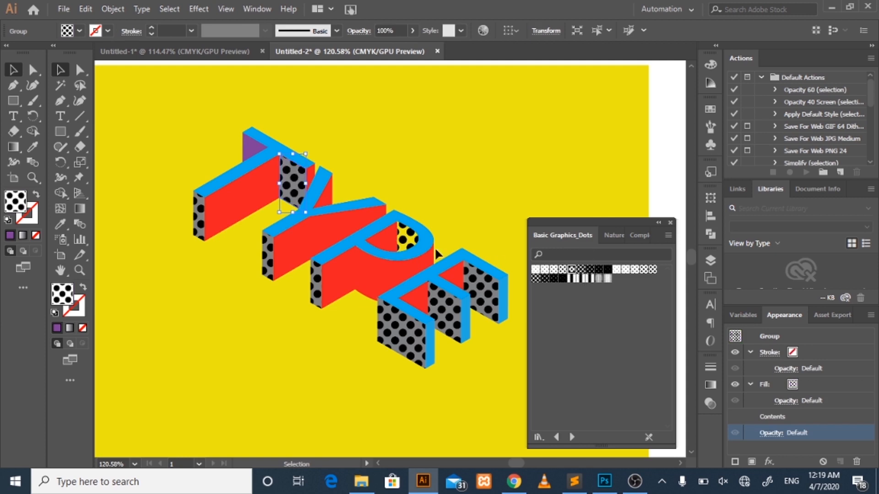
{"action": "left_click", "coordinate": [251, 149]}
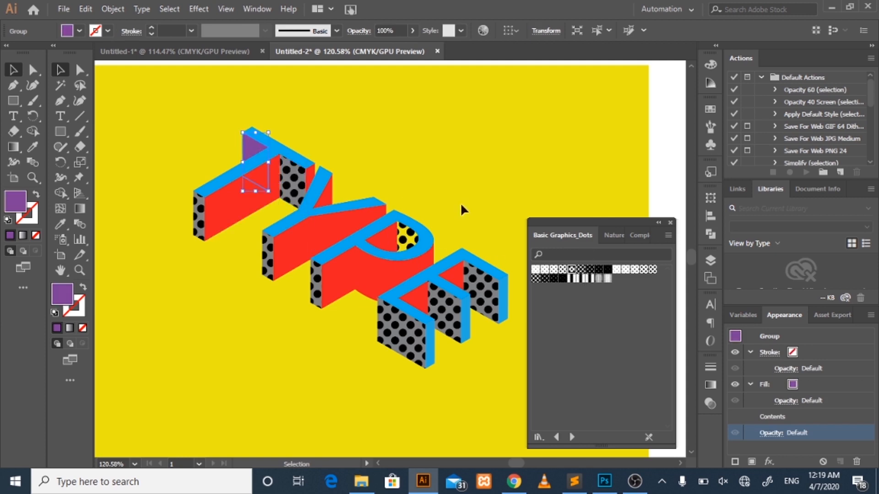
{"action": "left_click", "coordinate": [572, 274]}
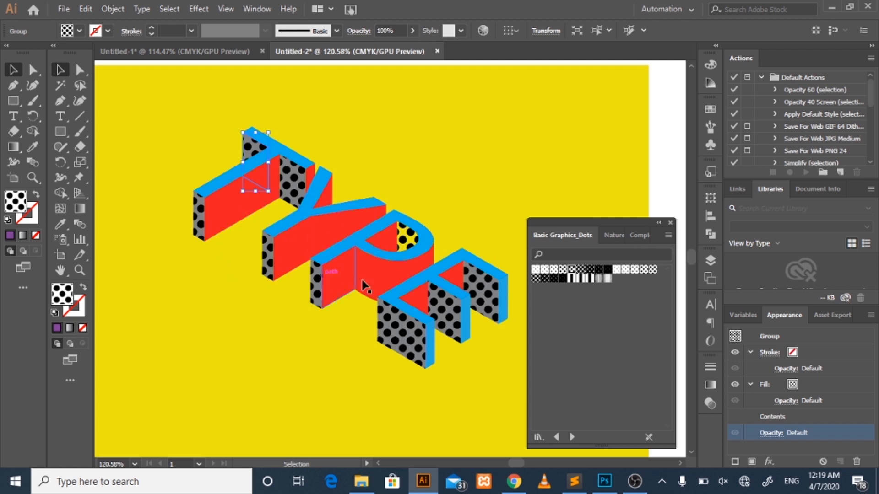
Examine the dot-patterned TYPE lettering as a whole against the yellow background
{"action": "left_click", "coordinate": [345, 361]}
{"action": "key", "text": "z"}
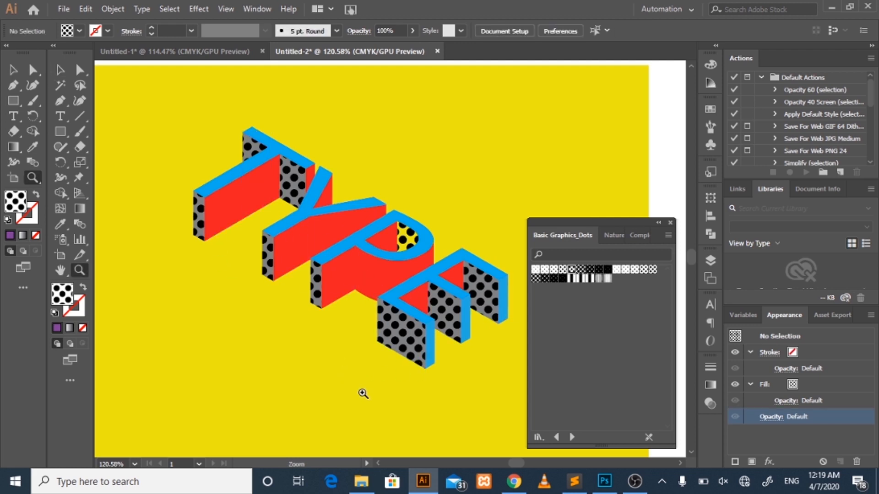
{"action": "left_click", "coordinate": [321, 376], "text": "alt"}
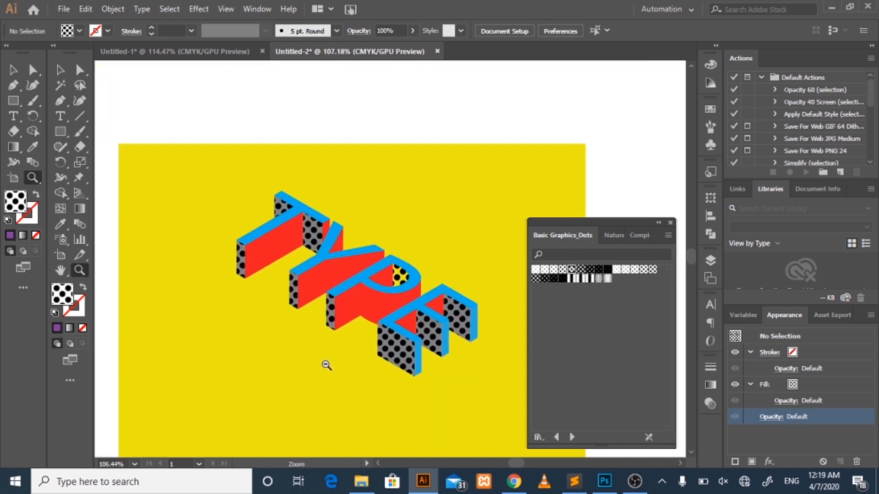
{"action": "left_click_drag", "start_coordinate": [326, 365], "coordinate": [345, 361]}
{"action": "left_click_drag", "start_coordinate": [459, 378], "coordinate": [398, 355]}
{"action": "scroll", "coordinate": [398, 356], "scroll_direction": "down", "scroll_amount": 2}
{"action": "left_click_drag", "start_coordinate": [501, 324], "coordinate": [581, 325]}
{"action": "scroll", "coordinate": [486, 293], "scroll_direction": "up", "scroll_amount": 1}
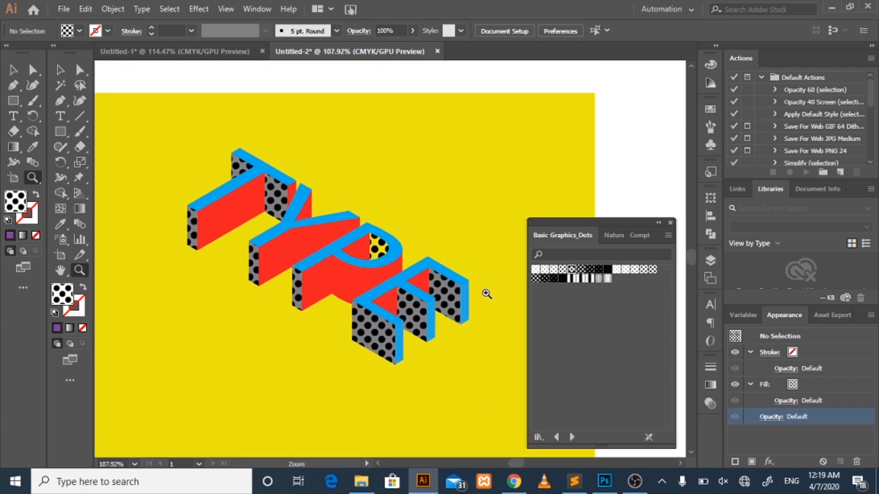
{"action": "key", "text": "v"}
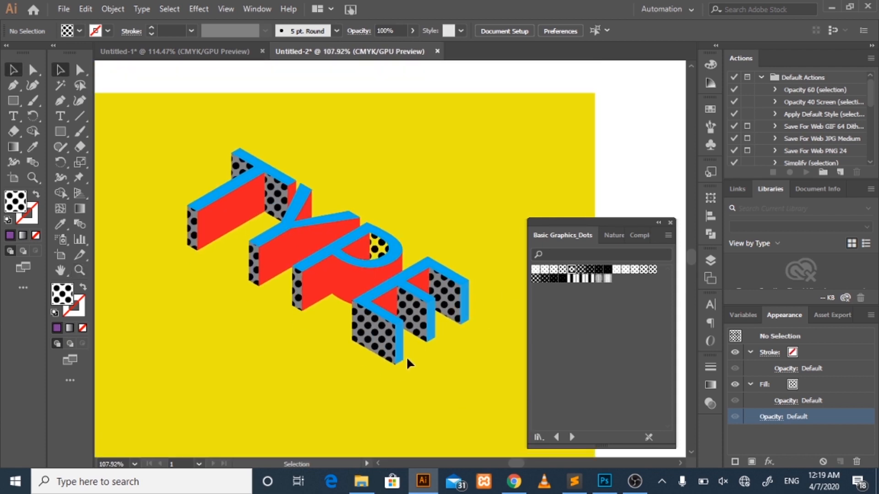
{"action": "left_click", "coordinate": [379, 356]}
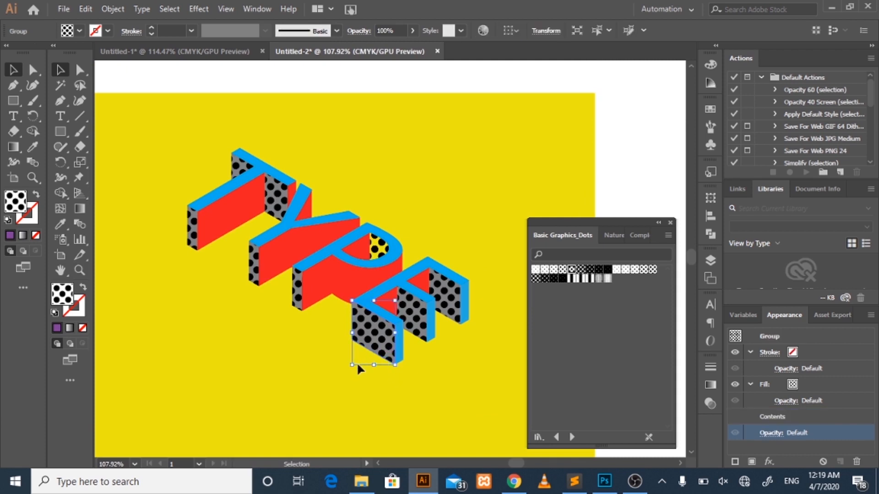
{"action": "left_click", "coordinate": [383, 383]}
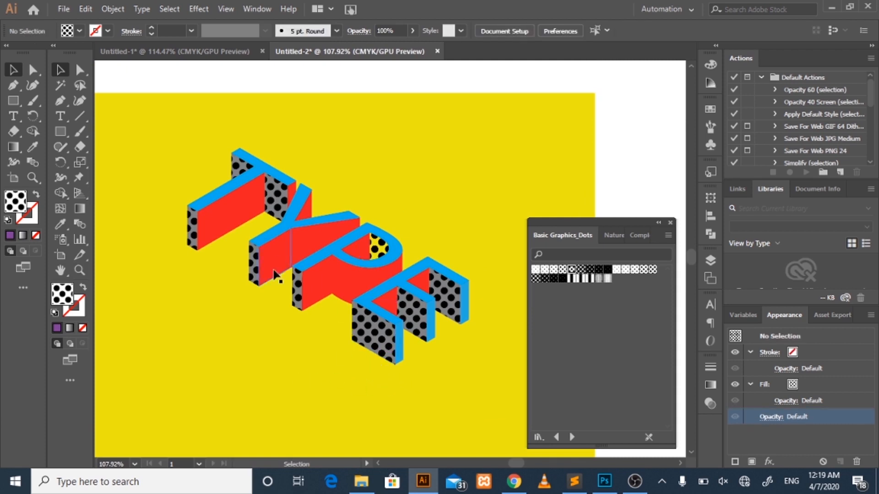
Add a 2 pt black stroke to all faces of the TYPE lettering
{"action": "key", "text": "a"}
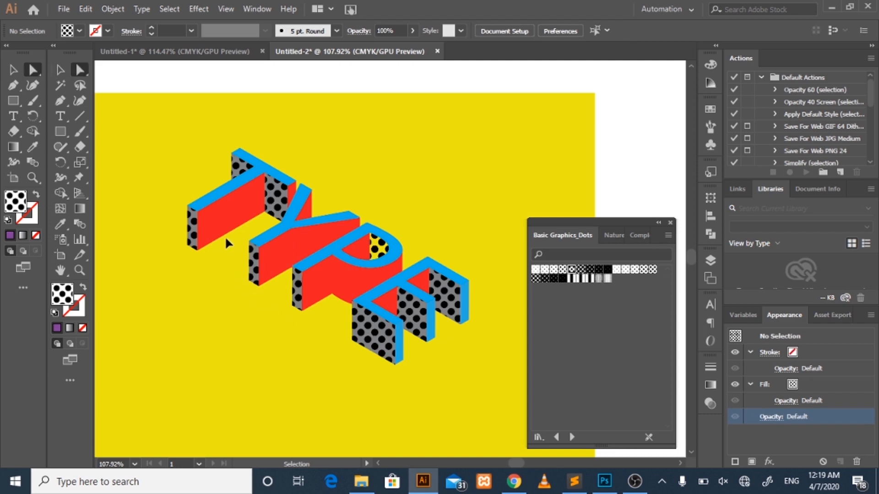
{"action": "left_click", "coordinate": [275, 267], "text": "ctrl"}
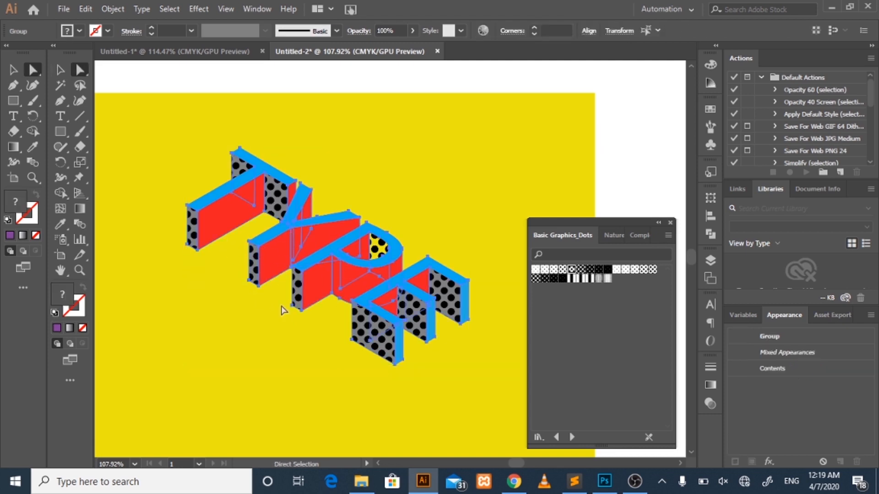
{"action": "left_click", "coordinate": [152, 29]}
{"action": "left_click", "coordinate": [152, 27]}
{"action": "left_click", "coordinate": [152, 28]}
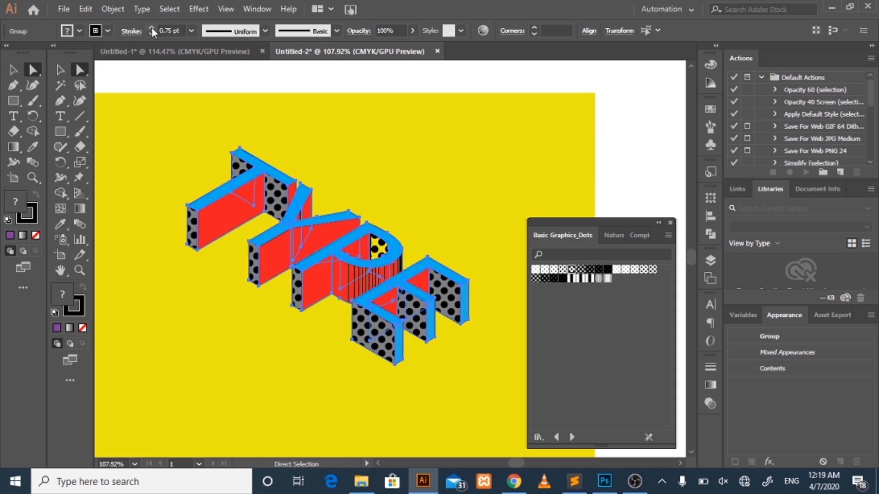
{"action": "left_click", "coordinate": [152, 27]}
{"action": "left_click", "coordinate": [152, 27]}
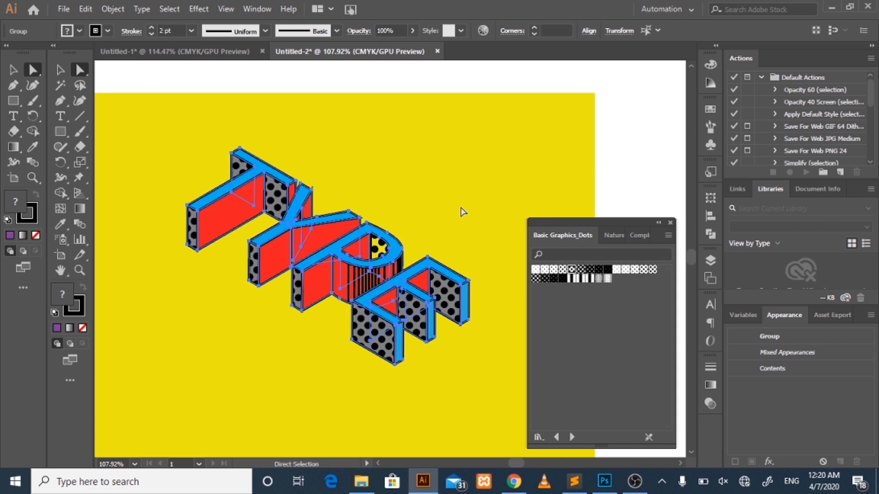
{"action": "left_click", "coordinate": [447, 220]}
Unite the red strips of the P's curved side into a single shape
{"action": "left_click", "coordinate": [370, 283]}
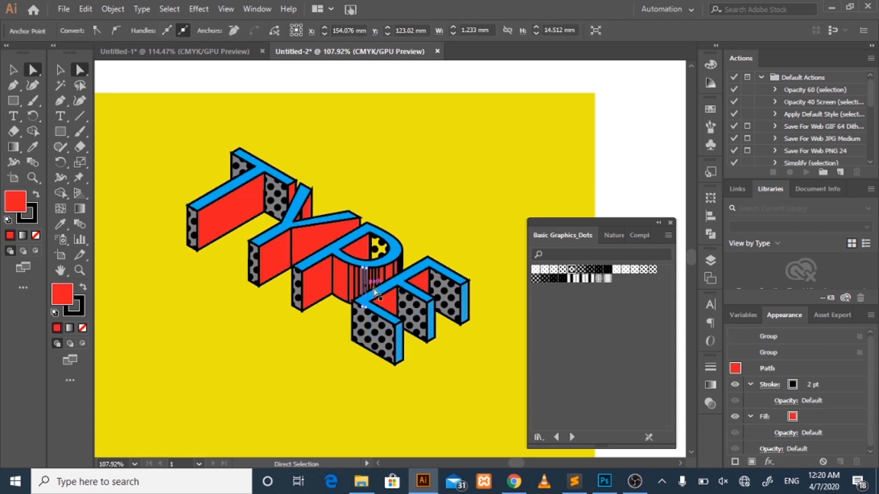
{"action": "left_click", "coordinate": [408, 256]}
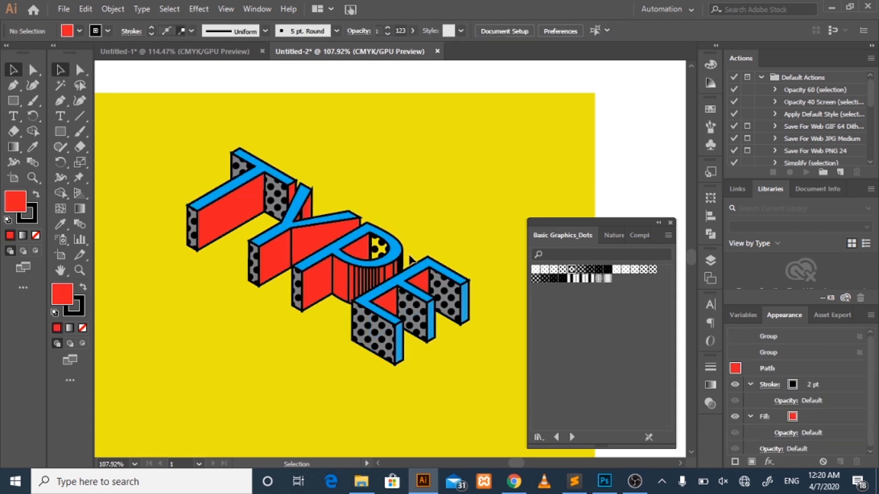
{"action": "left_click", "coordinate": [383, 270]}
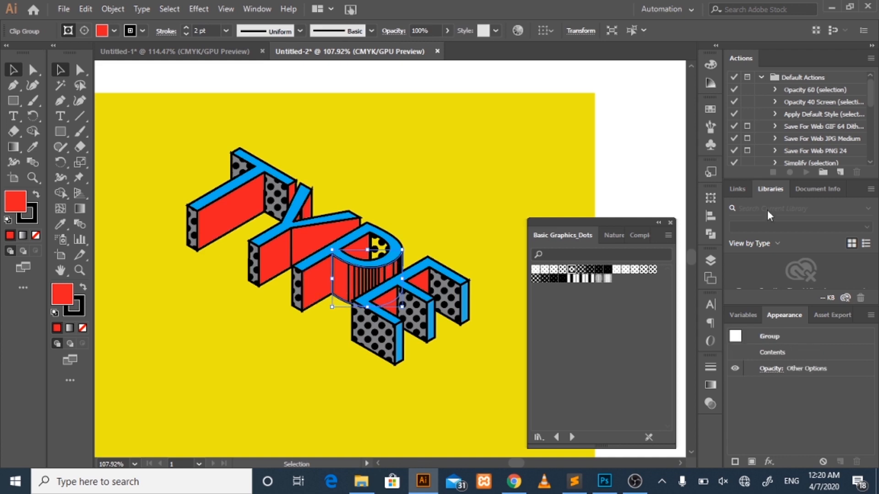
{"action": "left_click", "coordinate": [711, 261]}
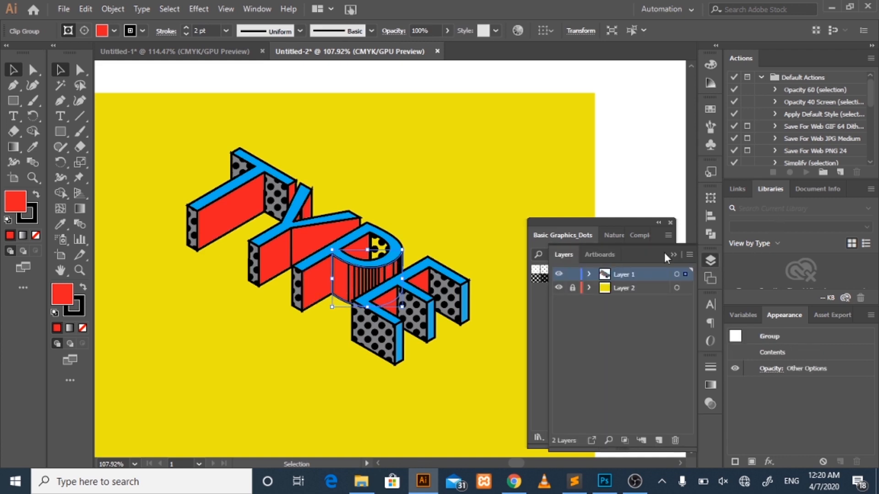
{"action": "left_click", "coordinate": [713, 233]}
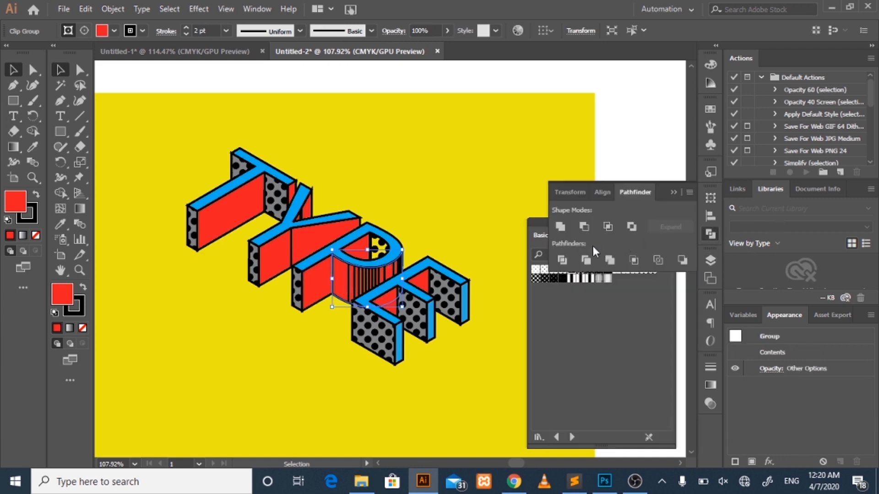
{"action": "left_click", "coordinate": [567, 224]}
{"action": "left_click", "coordinate": [414, 251]}
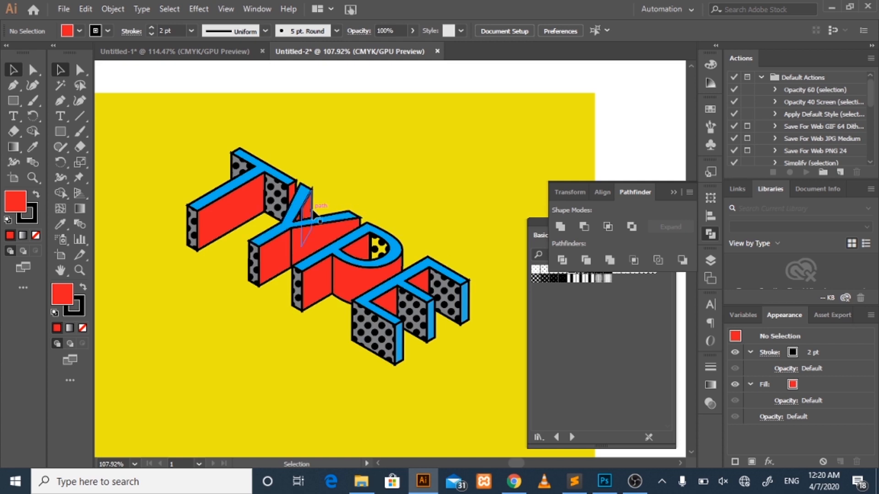
{"action": "left_click", "coordinate": [311, 211]}
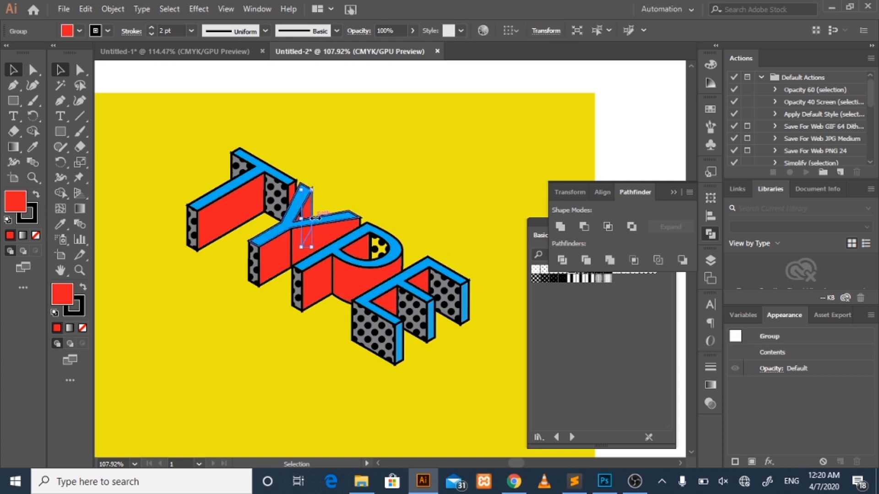
{"action": "left_click", "coordinate": [369, 182]}
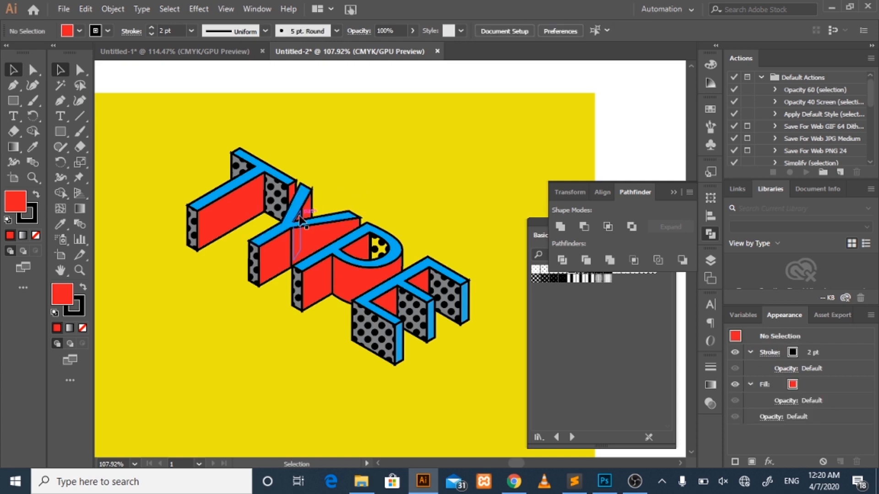
{"action": "left_click", "coordinate": [299, 218]}
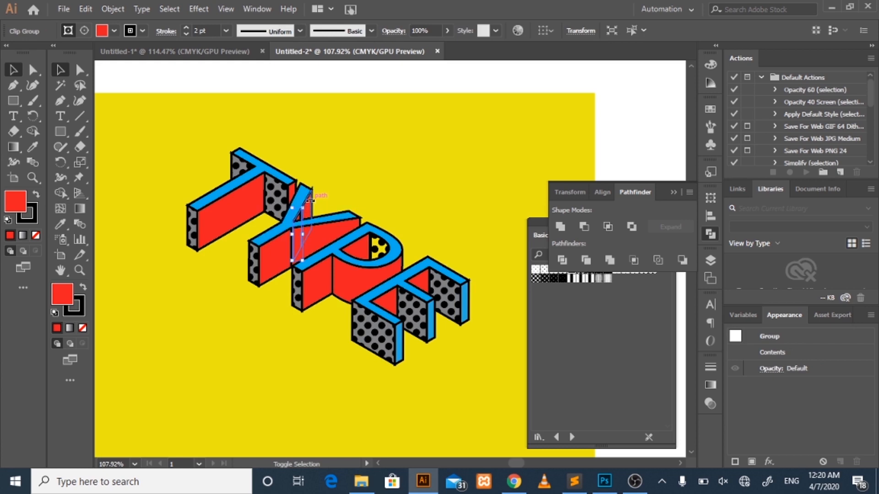
{"action": "left_click", "coordinate": [311, 200], "text": "shift"}
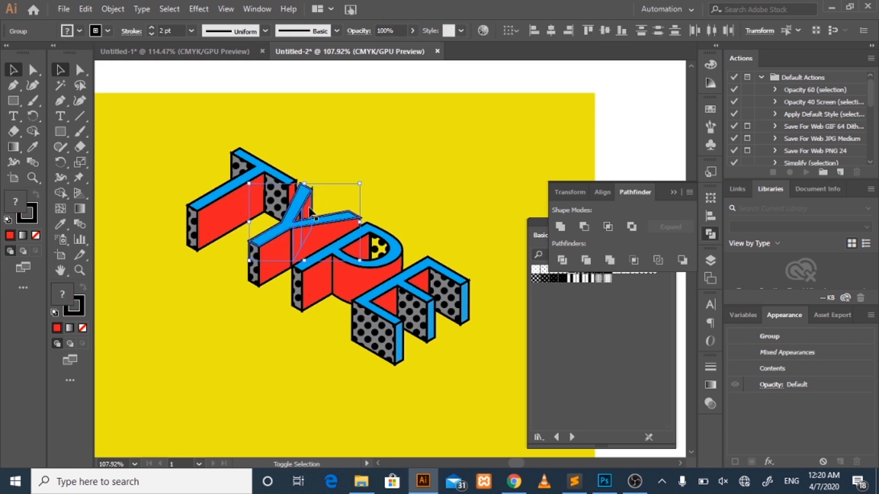
{"action": "left_click", "coordinate": [325, 195]}
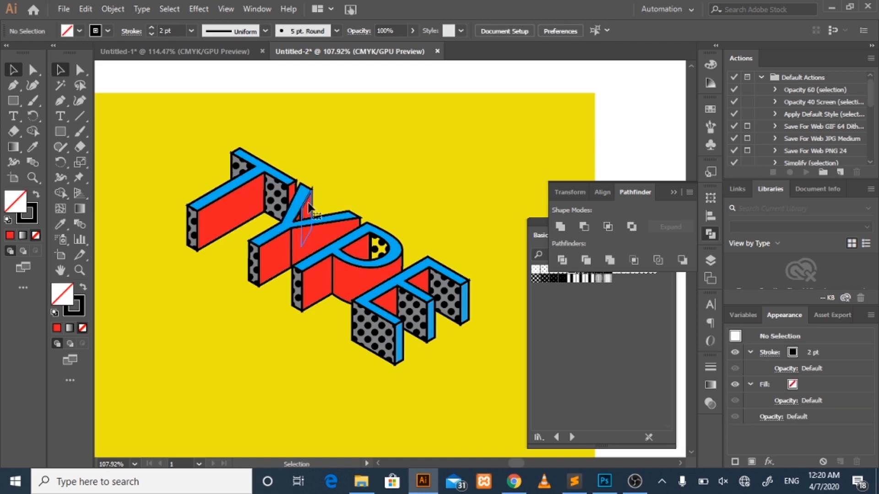
Unite the two red side pieces beside the Y's upper arm into a single shape
{"action": "left_click", "coordinate": [303, 215]}
{"action": "key", "text": "z"}
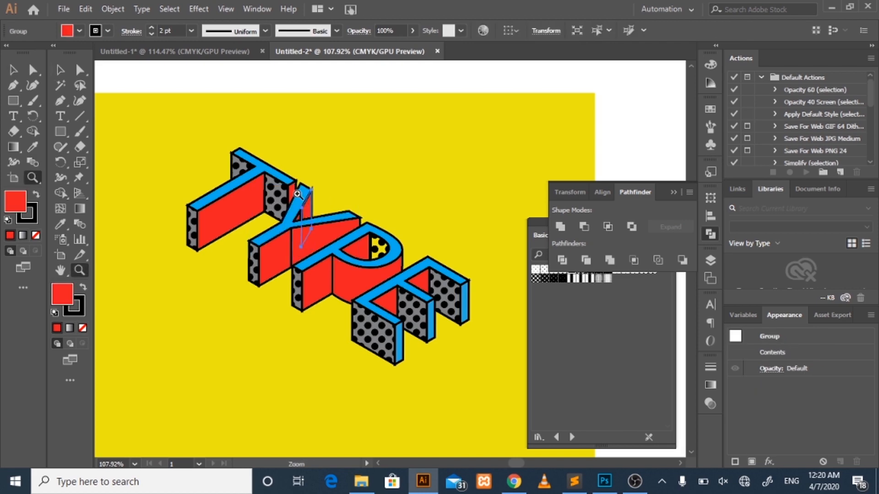
{"action": "left_click_drag", "start_coordinate": [298, 194], "coordinate": [424, 265]}
{"action": "key", "text": "v"}
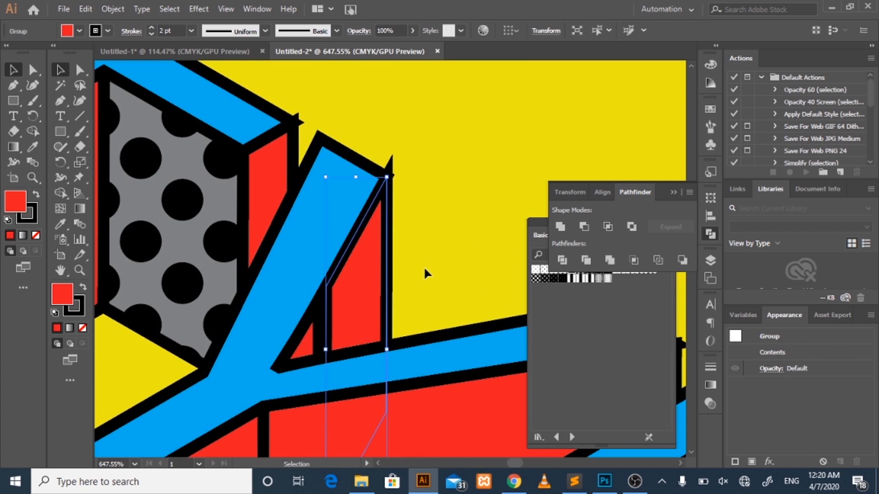
{"action": "left_click", "coordinate": [304, 354]}
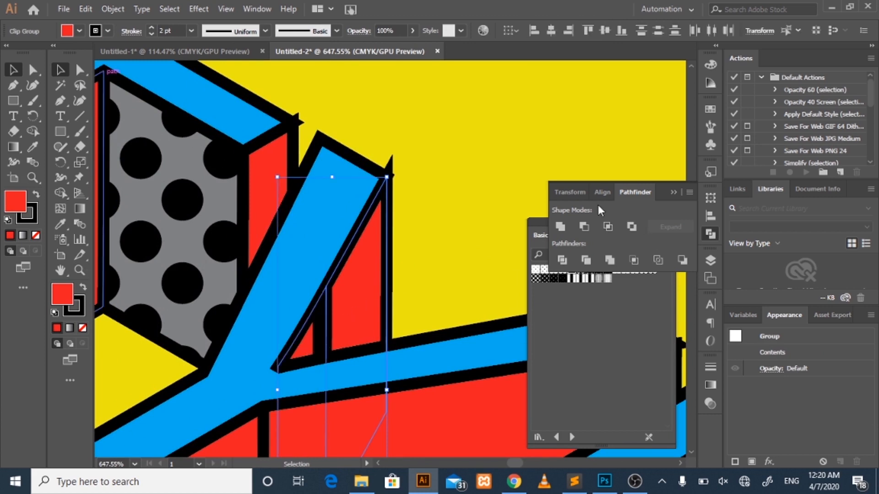
{"action": "left_click", "coordinate": [557, 227]}
{"action": "left_click", "coordinate": [447, 241]}
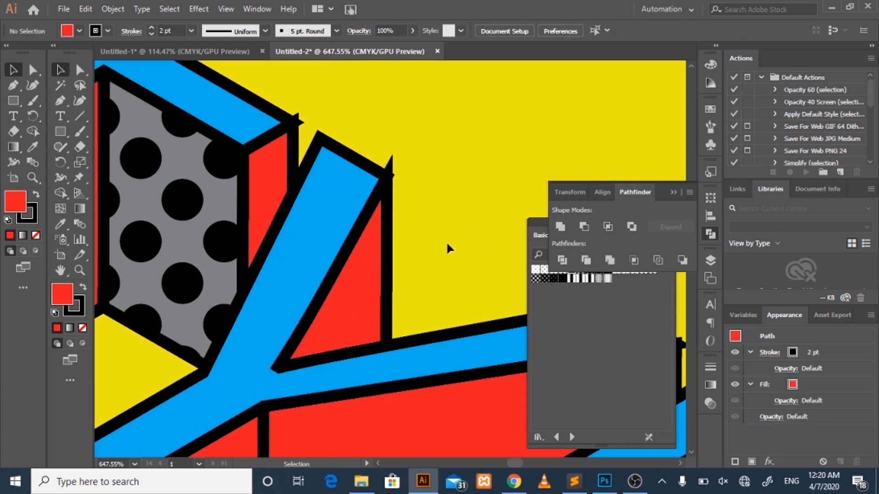
Set the stroke corners of the whole TYPE lettering to round join
{"action": "key", "text": "z"}
{"action": "left_click_drag", "start_coordinate": [451, 273], "coordinate": [223, 145]}
{"action": "left_click_drag", "start_coordinate": [390, 317], "coordinate": [312, 303]}
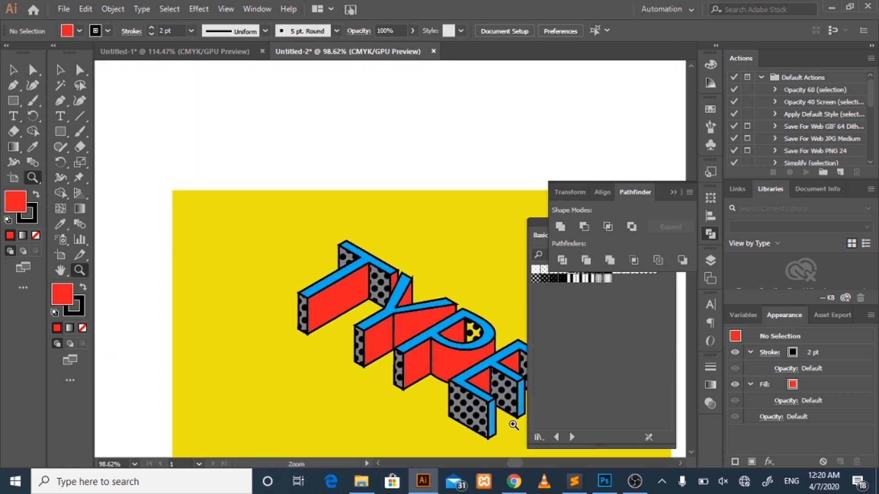
{"action": "left_click_drag", "start_coordinate": [514, 425], "coordinate": [404, 384]}
{"action": "left_click_drag", "start_coordinate": [518, 466], "coordinate": [524, 465]}
{"action": "left_click_drag", "start_coordinate": [314, 427], "coordinate": [380, 405]}
{"action": "scroll", "coordinate": [379, 405], "scroll_direction": "down", "scroll_amount": 2}
{"action": "key", "text": "v"}
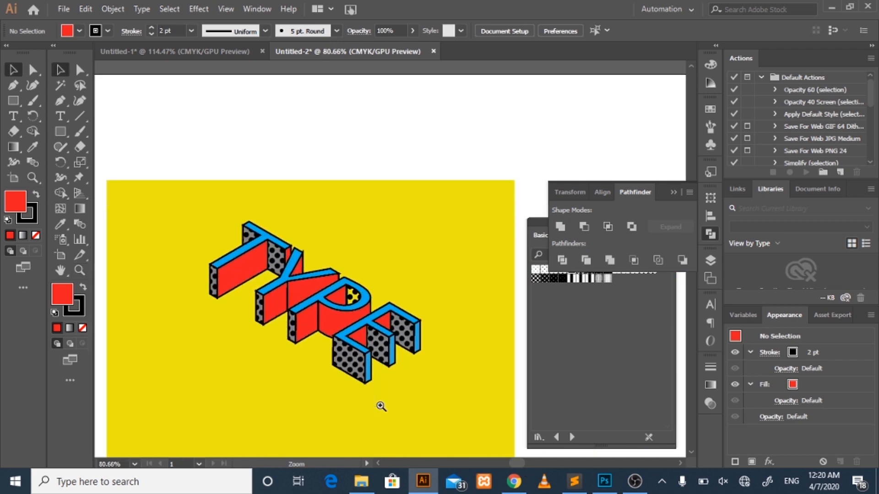
{"action": "left_click", "coordinate": [298, 318]}
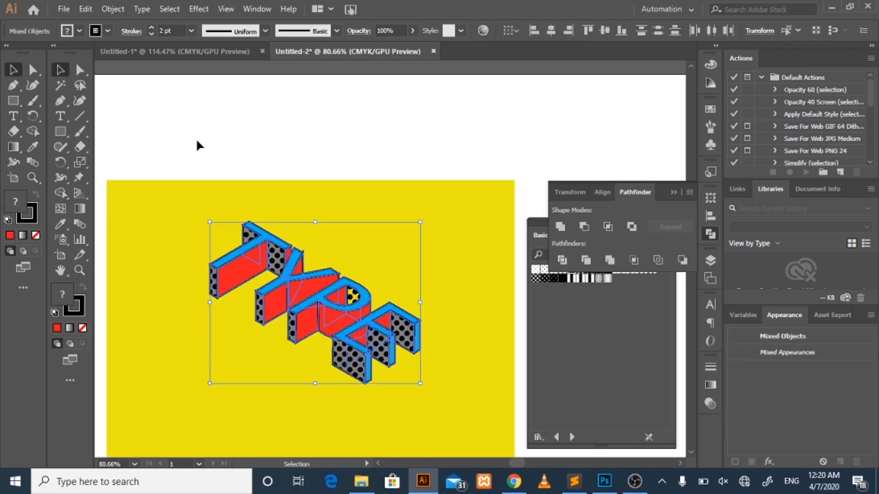
{"action": "left_click", "coordinate": [131, 31]}
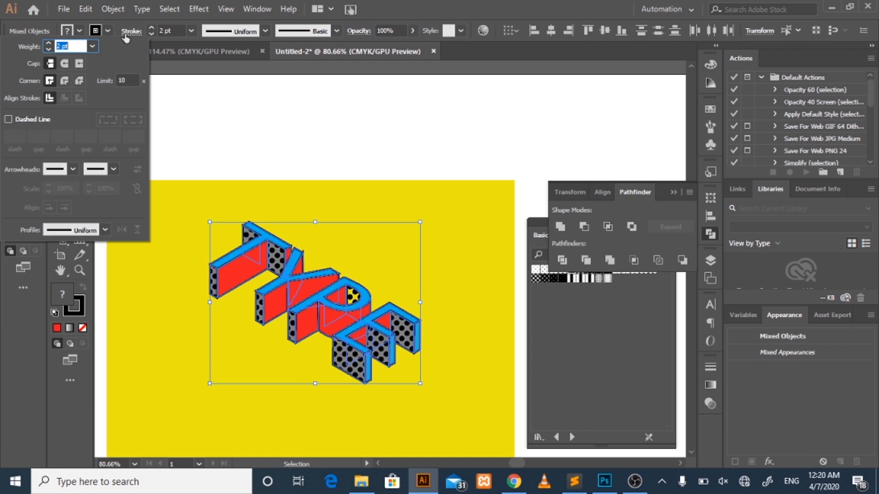
{"action": "left_click", "coordinate": [69, 80]}
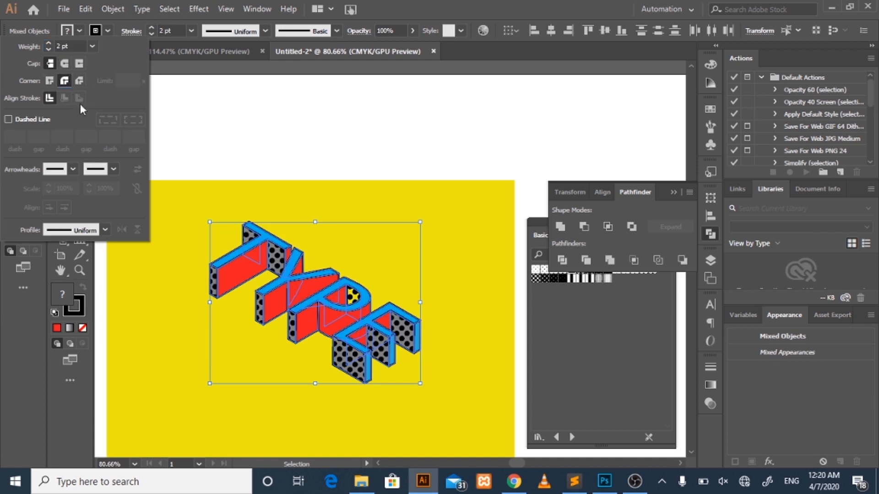
{"action": "left_click", "coordinate": [306, 141]}
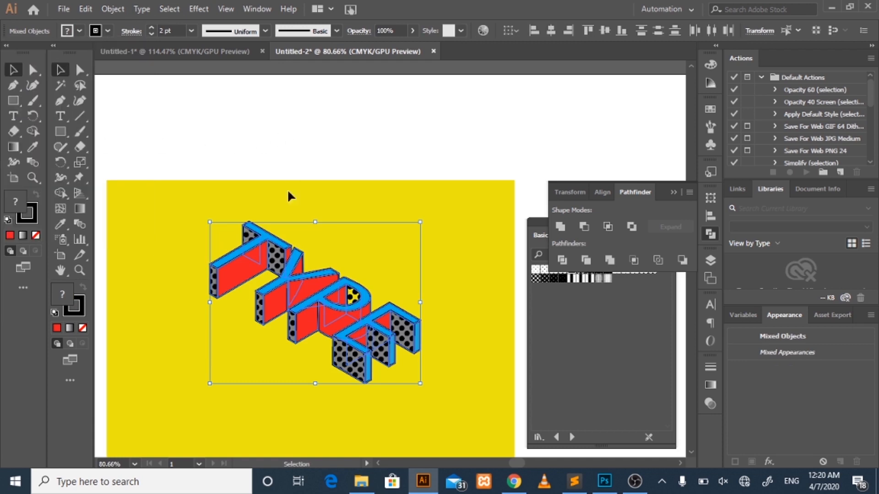
{"action": "left_click", "coordinate": [334, 230]}
Examine the outlined lettering from the full yellow background down to a close view of the letters
{"action": "key", "text": "z"}
{"action": "left_click_drag", "start_coordinate": [274, 254], "coordinate": [329, 241]}
{"action": "left_click_drag", "start_coordinate": [405, 342], "coordinate": [376, 360]}
{"action": "left_click_drag", "start_coordinate": [433, 391], "coordinate": [386, 346]}
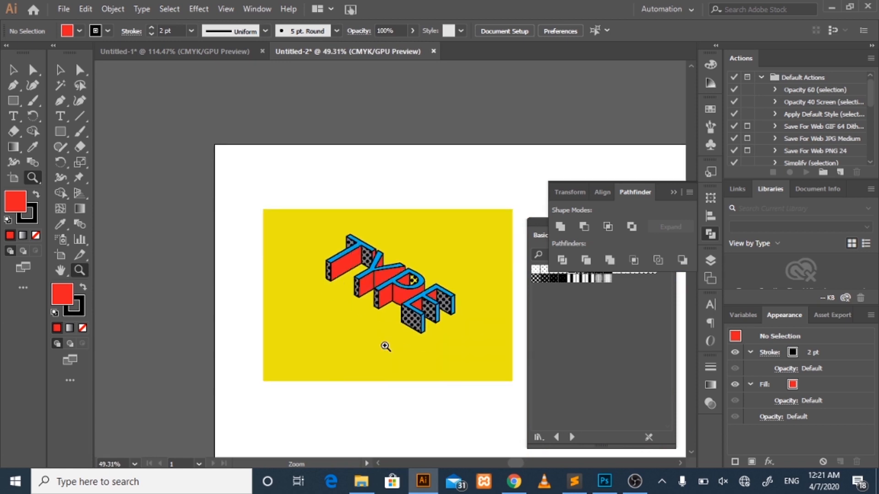
{"action": "scroll", "coordinate": [385, 346], "scroll_direction": "down", "scroll_amount": 1}
{"action": "left_click_drag", "start_coordinate": [511, 461], "coordinate": [514, 461]}
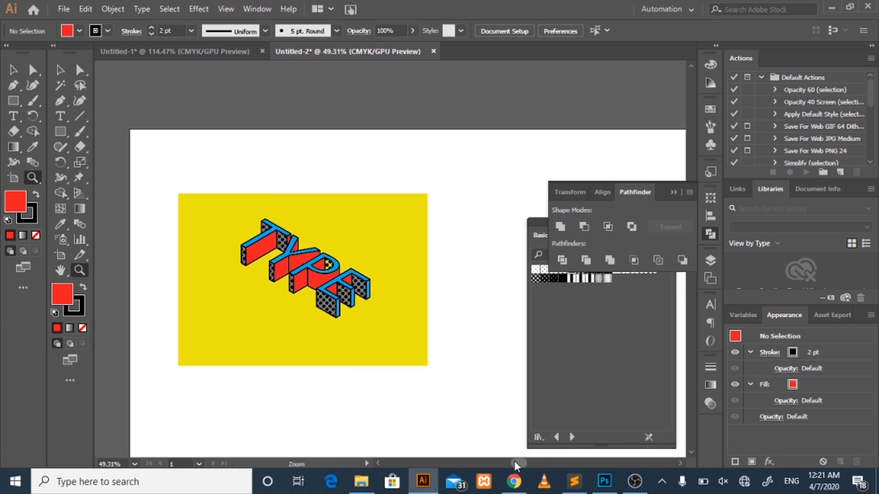
{"action": "left_click_drag", "start_coordinate": [292, 269], "coordinate": [453, 251]}
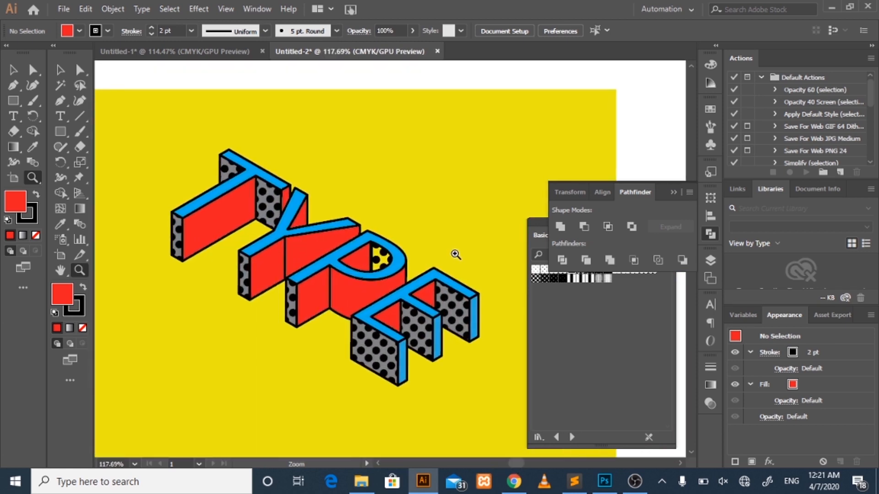
{"action": "key", "text": "v"}
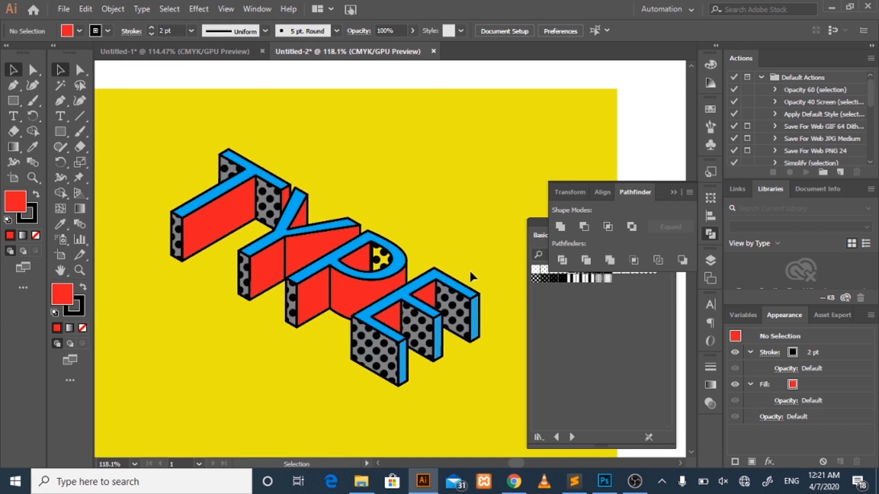
Save the lettering document as an Adobe Illustrator file named "isometric 3d" with the default Illustrator options
{"action": "key", "text": "z"}
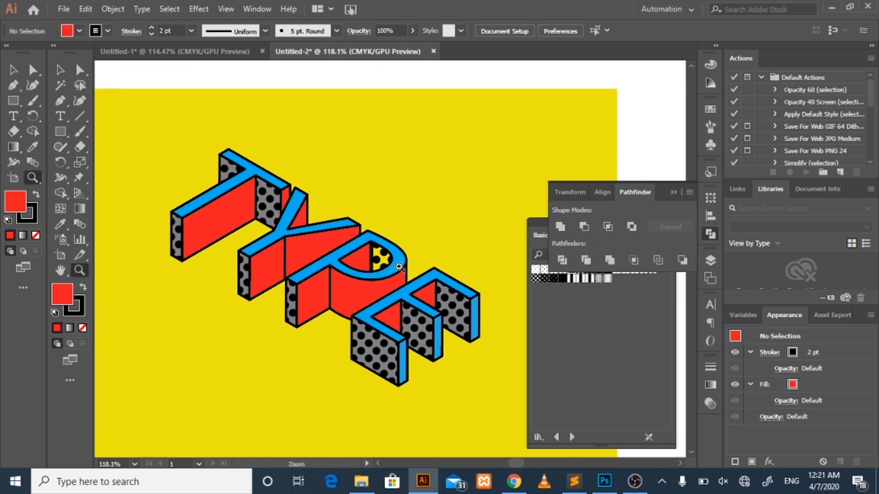
{"action": "left_click_drag", "start_coordinate": [402, 295], "coordinate": [330, 269]}
{"action": "key", "text": "v"}
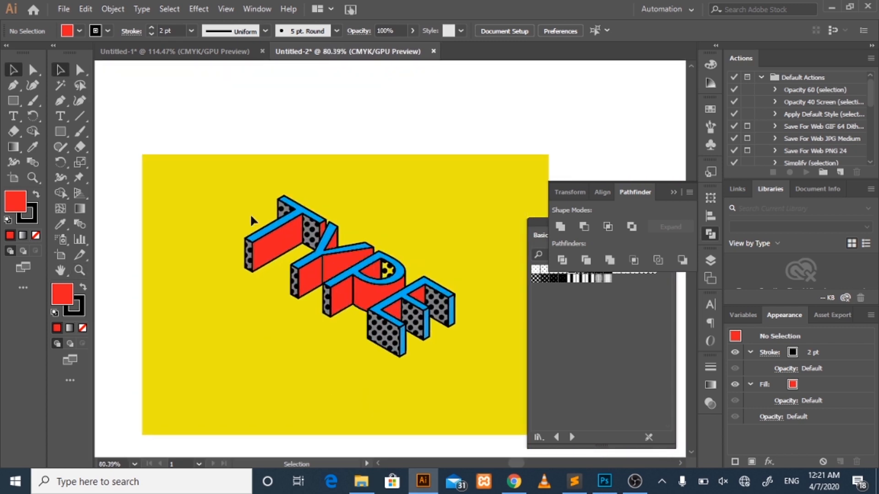
{"action": "left_click_drag", "start_coordinate": [213, 179], "coordinate": [479, 376]}
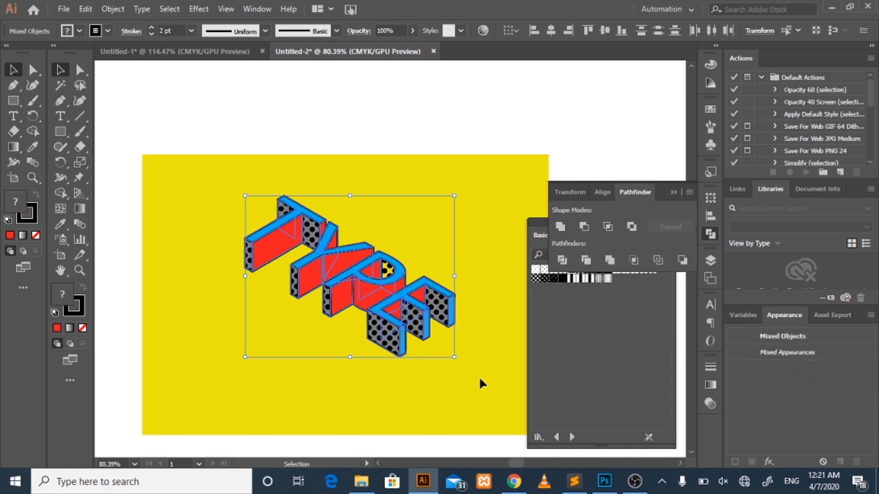
{"action": "key", "text": "a"}
{"action": "key", "text": "ctrl+s"}
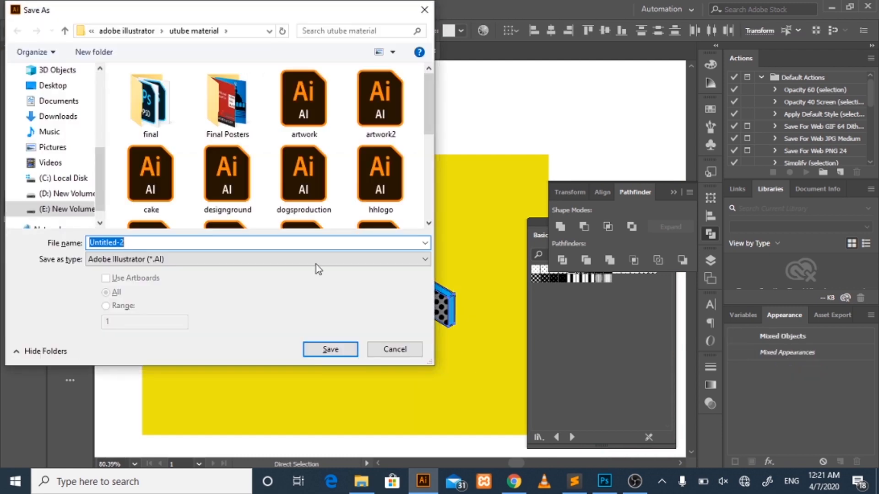
{"action": "key", "text": "BackSpace"}
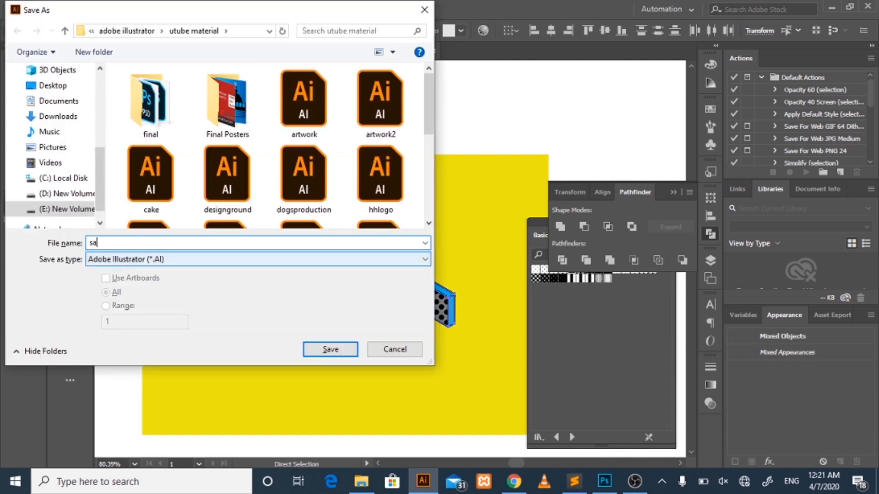
{"action": "type", "text": "iso"}
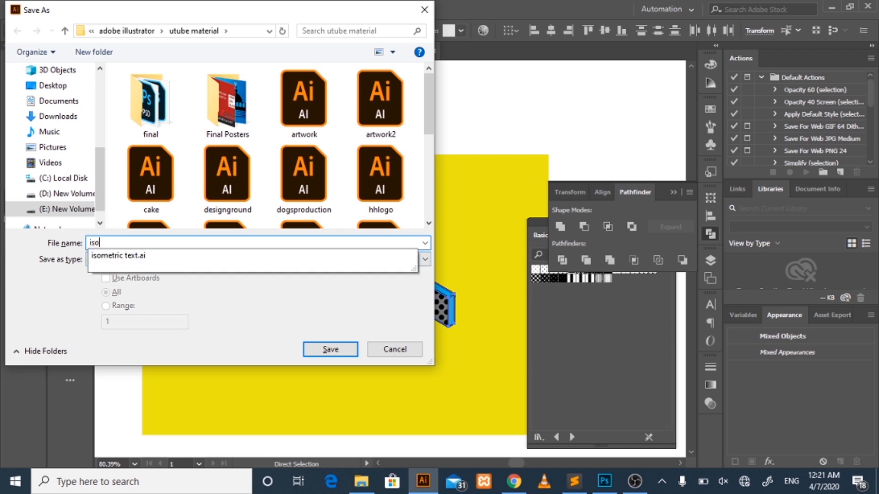
{"action": "type", "text": "metric 3d"}
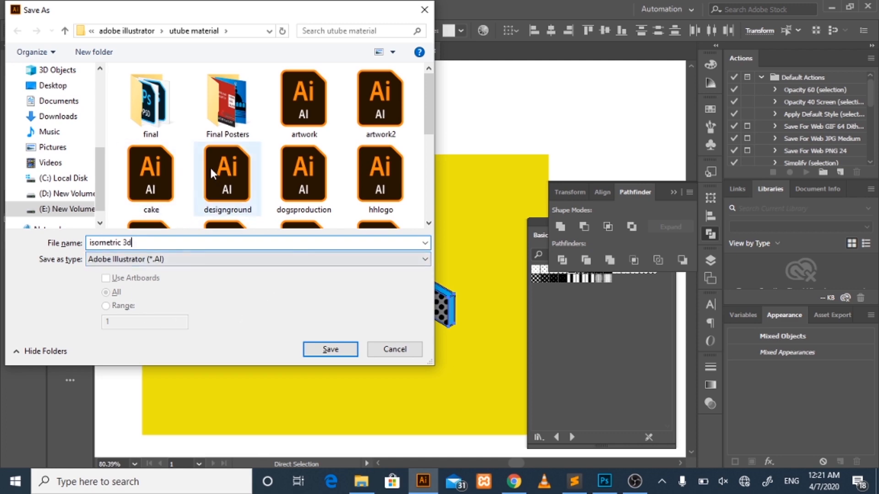
{"action": "left_click", "coordinate": [327, 349]}
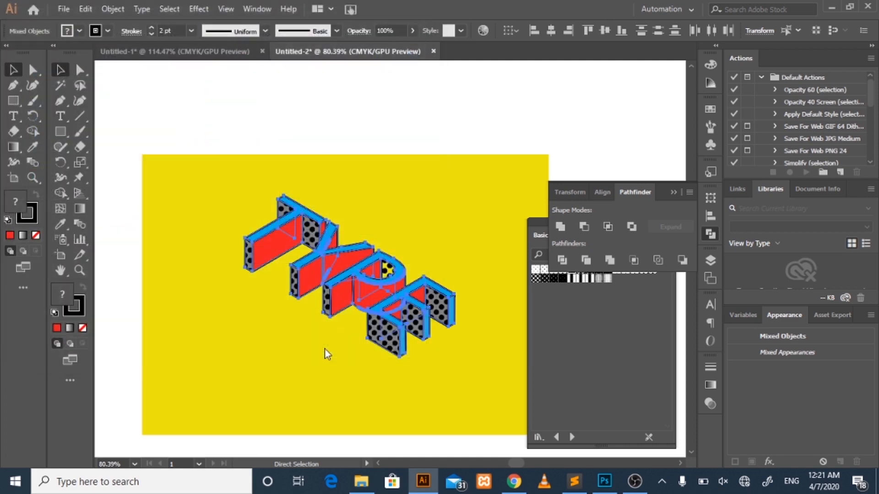
{"action": "left_click", "coordinate": [496, 419]}
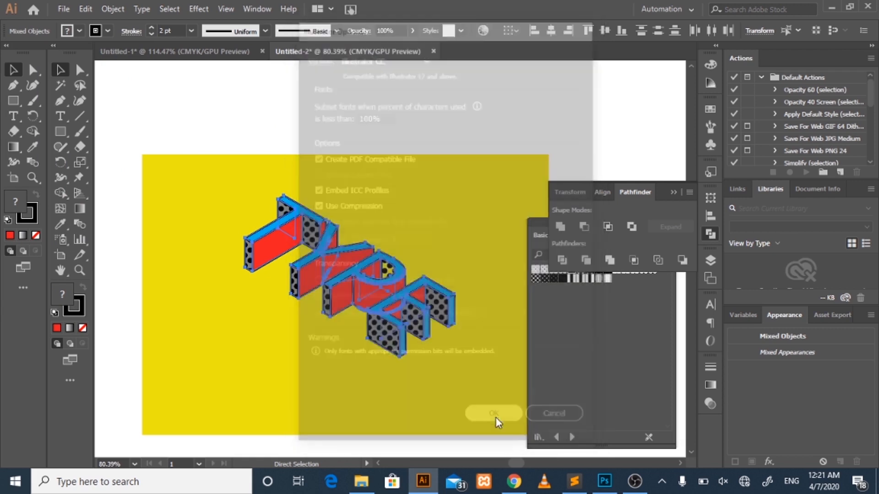
Group all the pieces of the TYPE lettering into one object
{"action": "left_click", "coordinate": [227, 197]}
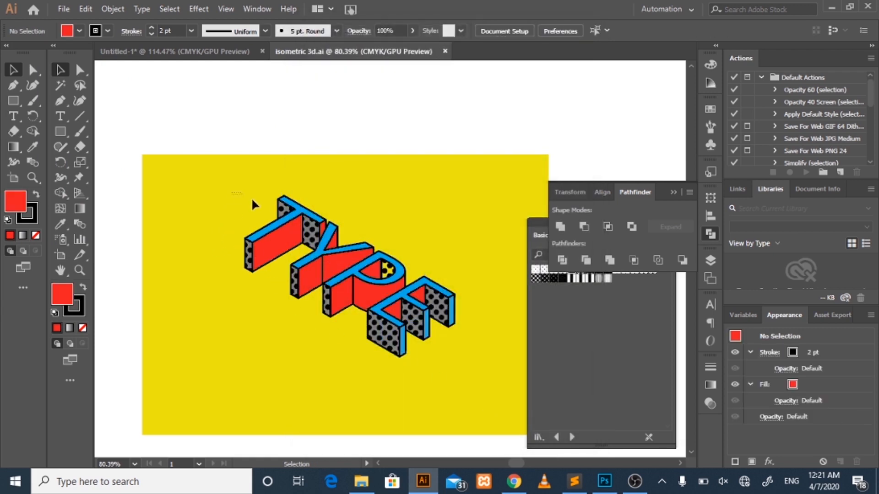
{"action": "left_click_drag", "start_coordinate": [473, 352], "coordinate": [448, 353]}
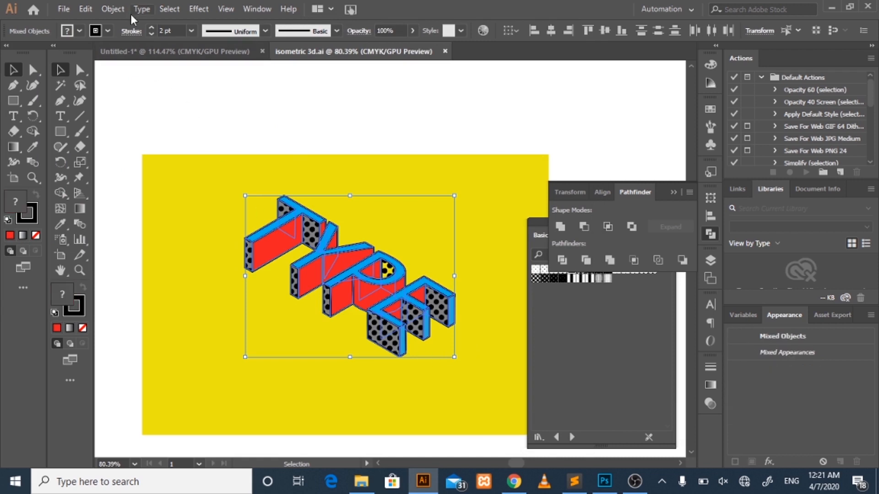
{"action": "left_click", "coordinate": [113, 10]}
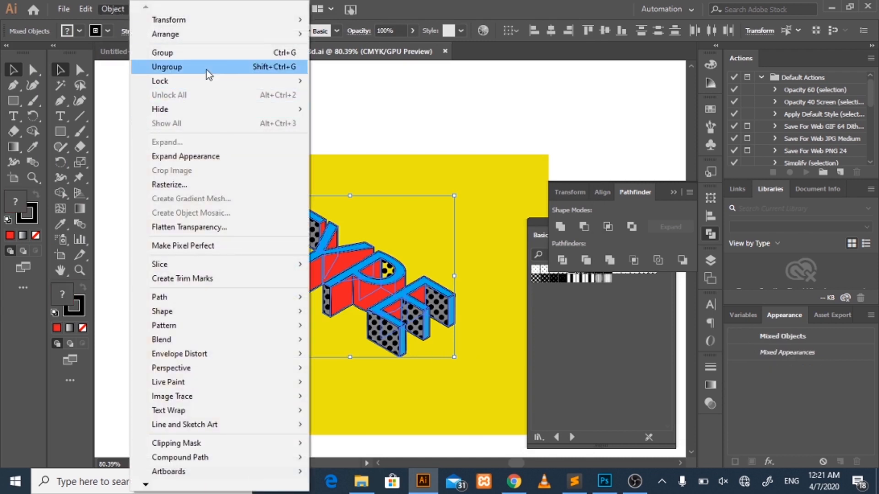
{"action": "left_click", "coordinate": [238, 53]}
{"action": "left_click", "coordinate": [480, 180]}
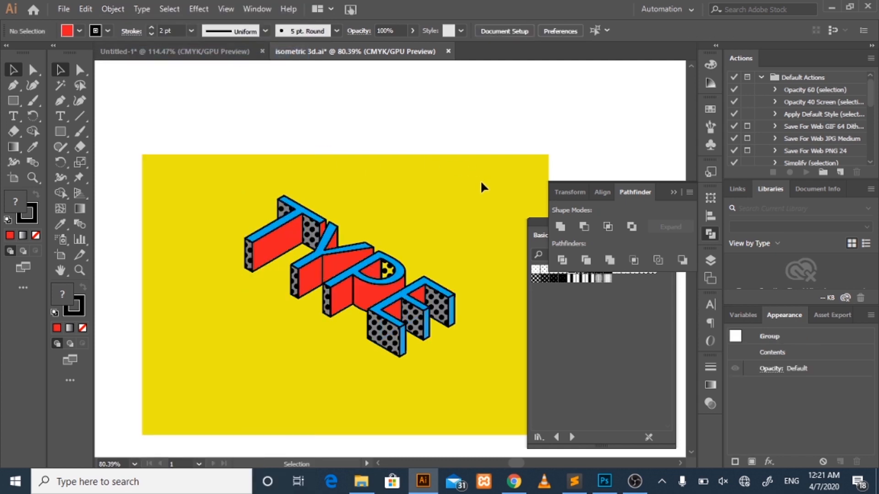
{"action": "left_click", "coordinate": [397, 274]}
{"action": "left_click", "coordinate": [474, 240]}
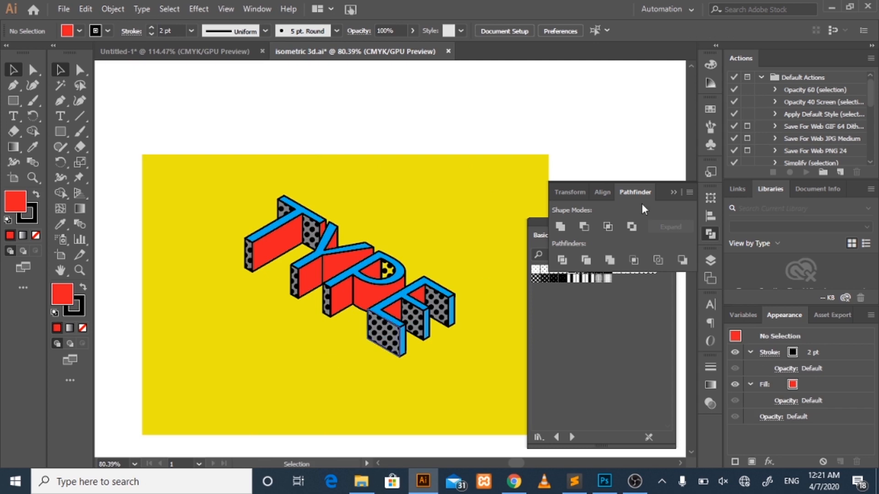
Duplicate the TYPE lettering group with a small offset below and to the left of the original
{"action": "left_click", "coordinate": [678, 192]}
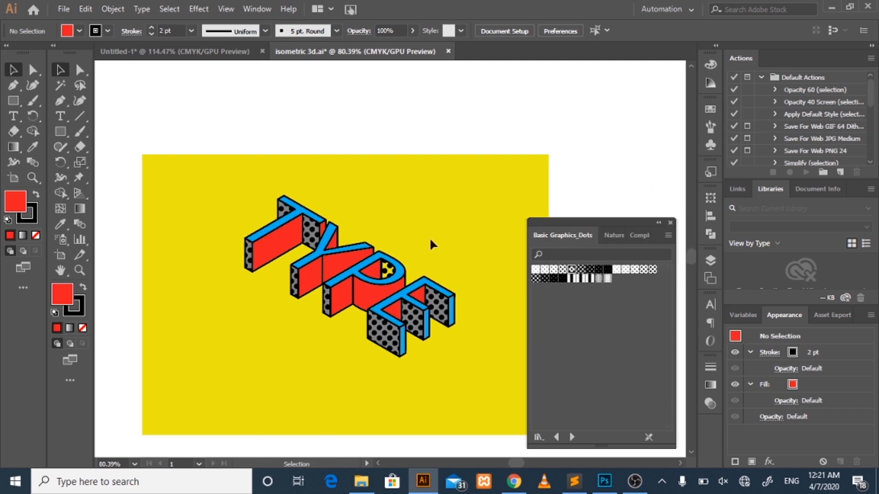
{"action": "left_click", "coordinate": [374, 281]}
{"action": "left_click_drag", "start_coordinate": [373, 281], "coordinate": [362, 299]}
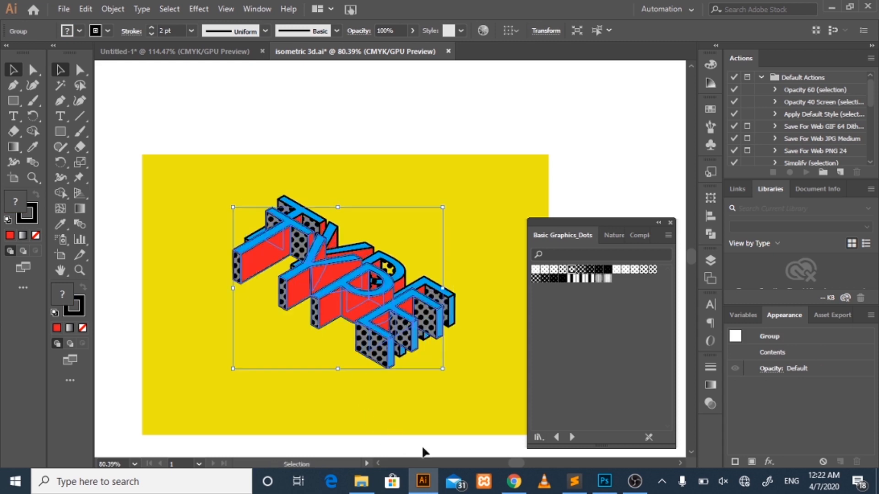
Lower the opacity of the duplicated lettering group to 29%
{"action": "left_click", "coordinate": [710, 404]}
{"action": "left_click", "coordinate": [678, 380]}
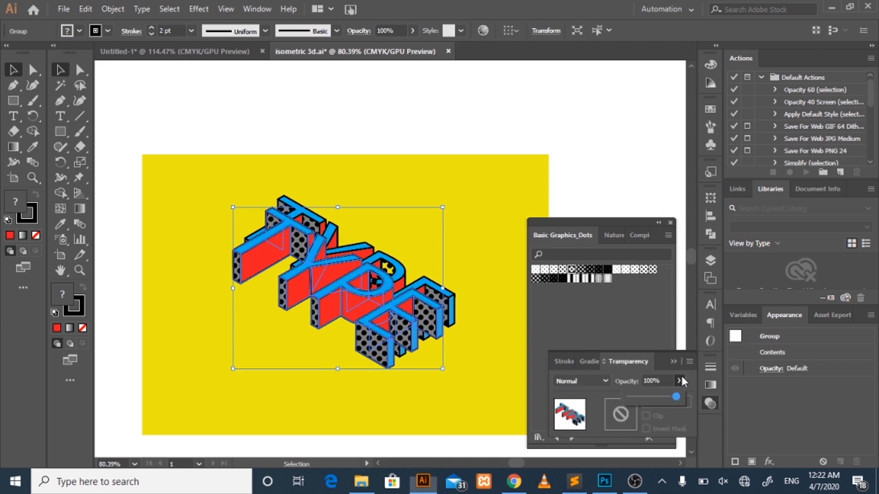
{"action": "left_click_drag", "start_coordinate": [669, 401], "coordinate": [657, 402]}
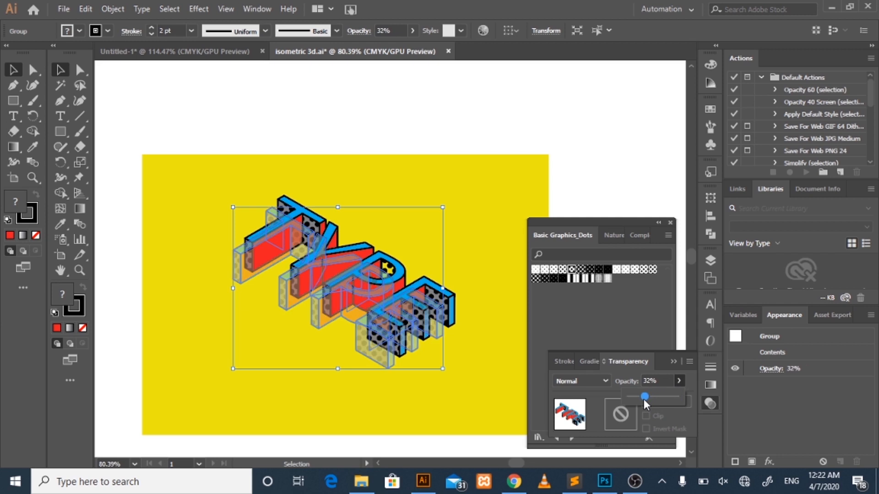
{"action": "left_click", "coordinate": [672, 361]}
{"action": "left_click", "coordinate": [672, 361]}
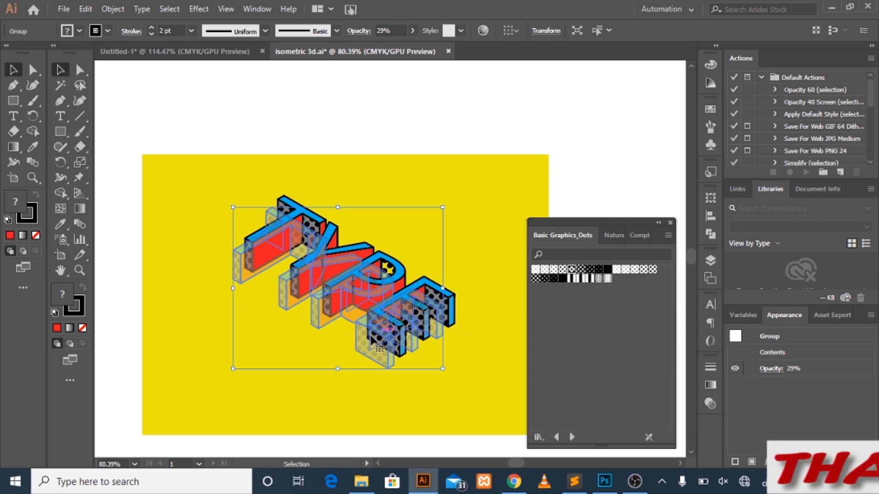
Send the faded lettering copy to the back so it lies behind the original as a shadow
{"action": "right_click", "coordinate": [369, 344]}
{"action": "mouse_move", "coordinate": [466, 273]}
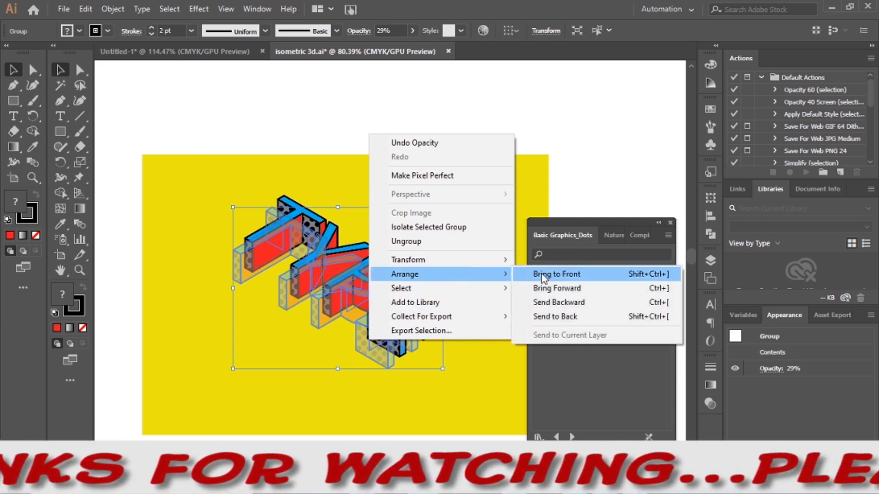
{"action": "left_click", "coordinate": [554, 317]}
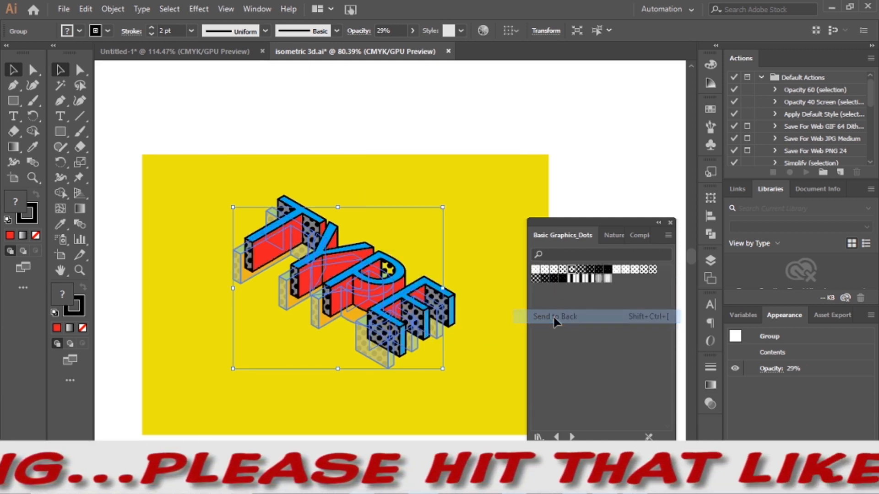
{"action": "left_click", "coordinate": [479, 293]}
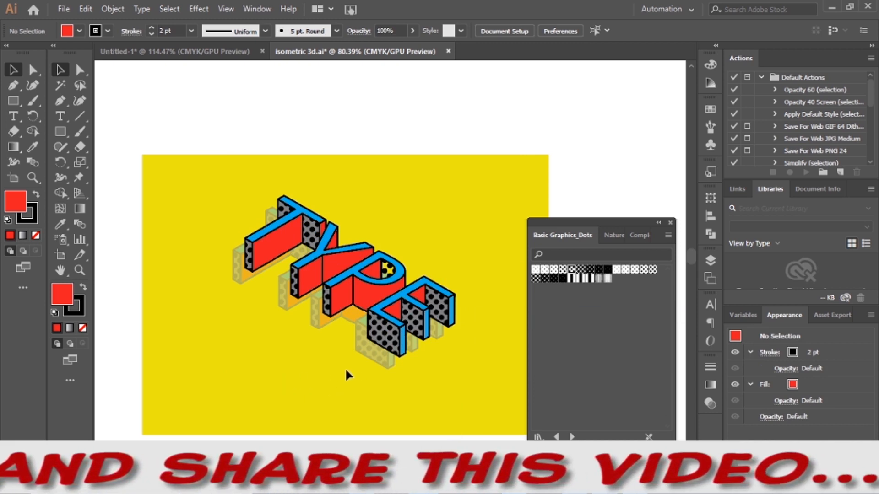
Try nudging the faded lettering copy right and down, and move it back to about its earlier offset
{"action": "left_click", "coordinate": [360, 350]}
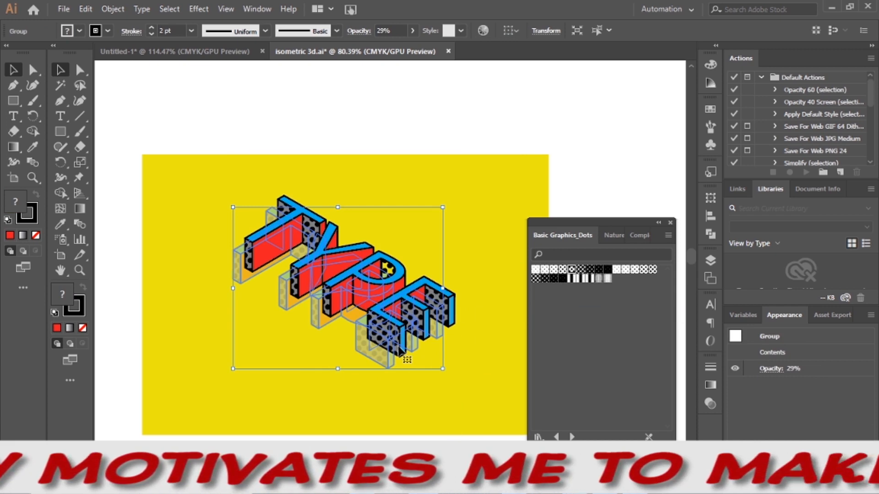
{"action": "key", "text": "Right"}
{"action": "key", "text": "Right"}
{"action": "key", "text": "Right"}
{"action": "key", "text": "Right"}
{"action": "key", "text": "Right"}
{"action": "key", "text": "Right"}
{"action": "key", "text": "Right"}
{"action": "key", "text": "Right"}
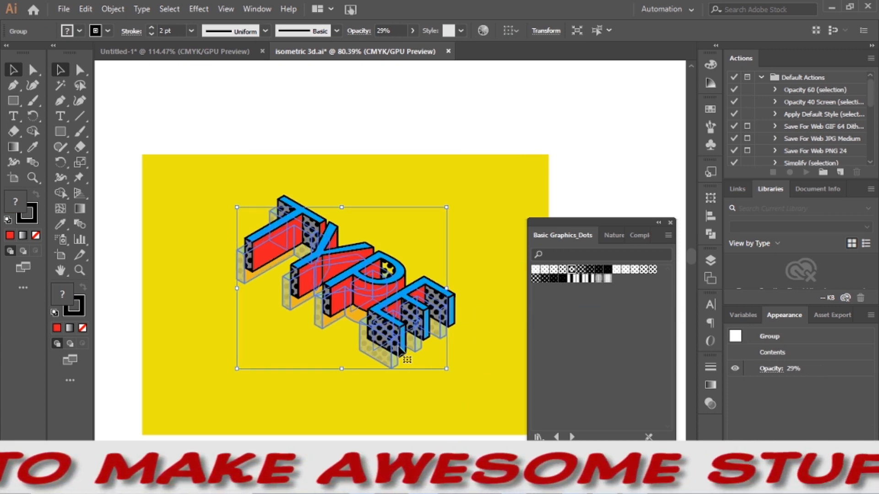
{"action": "key", "text": "Down"}
{"action": "key", "text": "Down"}
{"action": "key", "text": "Down"}
{"action": "key", "text": "Down"}
{"action": "key", "text": "Down"}
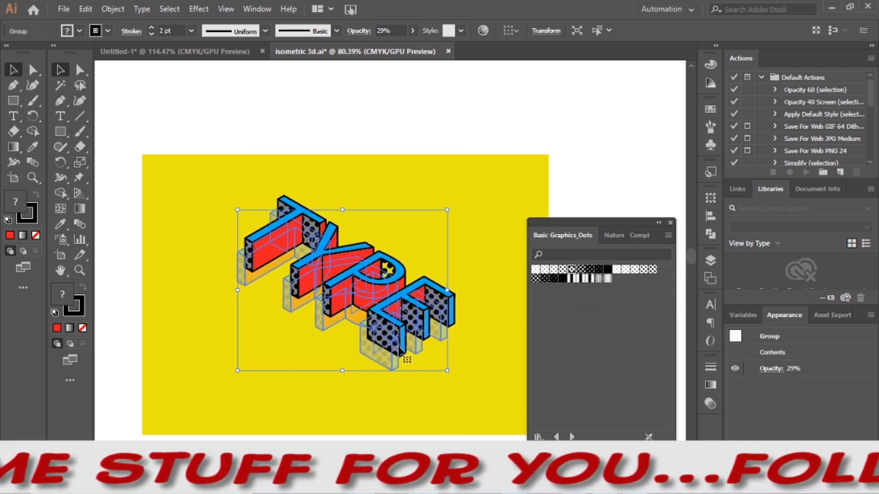
{"action": "key", "text": "Left"}
{"action": "key", "text": "Left"}
{"action": "key", "text": "Left"}
{"action": "key", "text": "Left"}
{"action": "key", "text": "Left"}
{"action": "key", "text": "Left"}
{"action": "key", "text": "Left"}
{"action": "key", "text": "Left"}
{"action": "key", "text": "Up"}
{"action": "key", "text": "Up"}
{"action": "key", "text": "Up"}
{"action": "key", "text": "Up"}
{"action": "key", "text": "Up"}
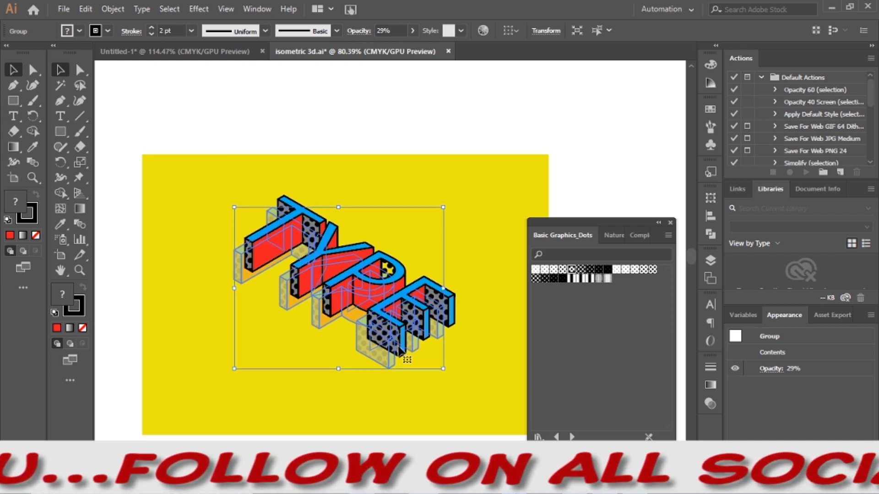
Nudge the faded lettering copy slightly upward behind the original and deselect it
{"action": "key", "text": "Up"}
{"action": "key", "text": "Up"}
{"action": "key", "text": "Up"}
{"action": "key", "text": "Up"}
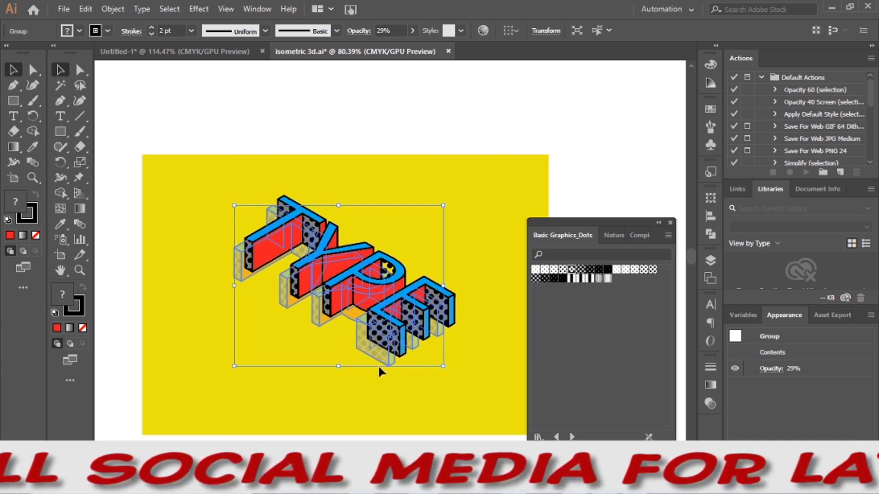
{"action": "left_click", "coordinate": [395, 388]}
Examine the finished lettering and its faded shadow against the full yellow background
{"action": "key", "text": "z"}
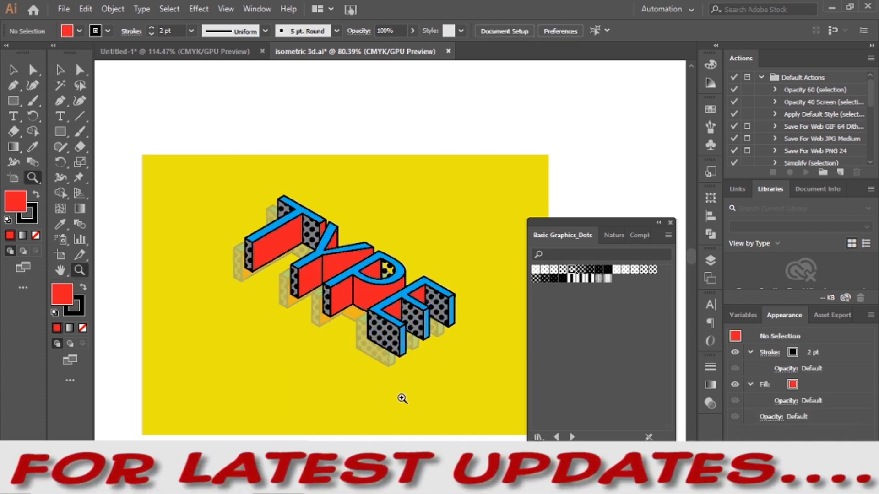
{"action": "left_click", "coordinate": [402, 399], "text": "alt"}
{"action": "left_click", "coordinate": [519, 403]}
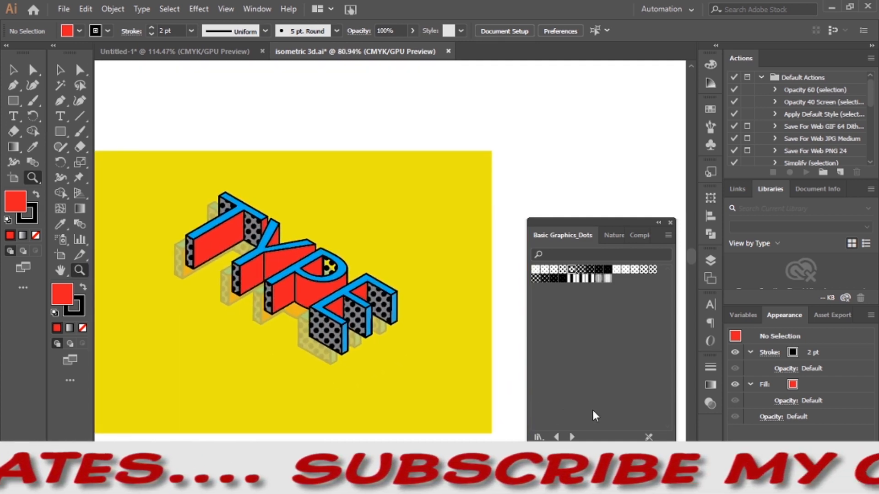
{"action": "left_click_drag", "start_coordinate": [596, 415], "coordinate": [541, 395]}
{"action": "left_click_drag", "start_coordinate": [479, 390], "coordinate": [500, 389]}
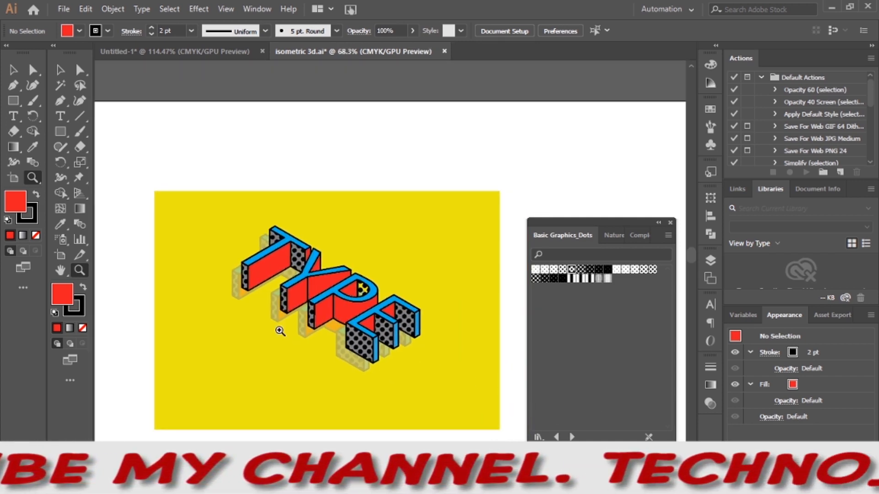
{"action": "key", "text": "v"}
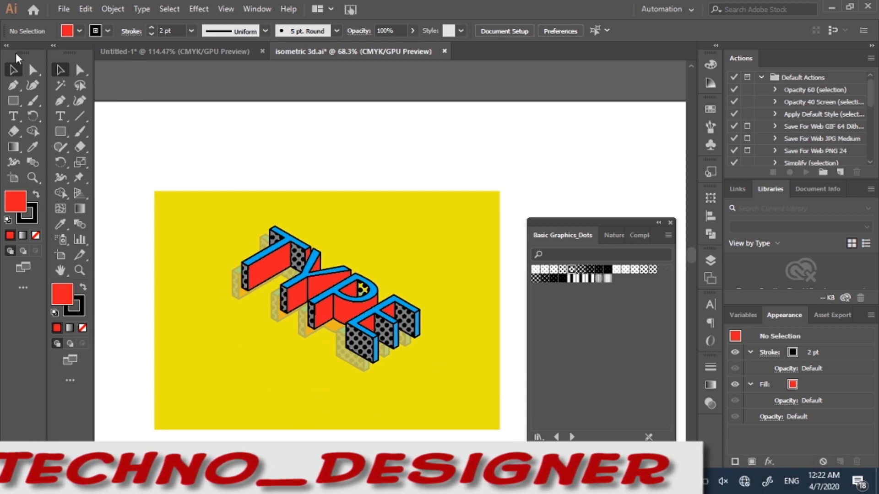